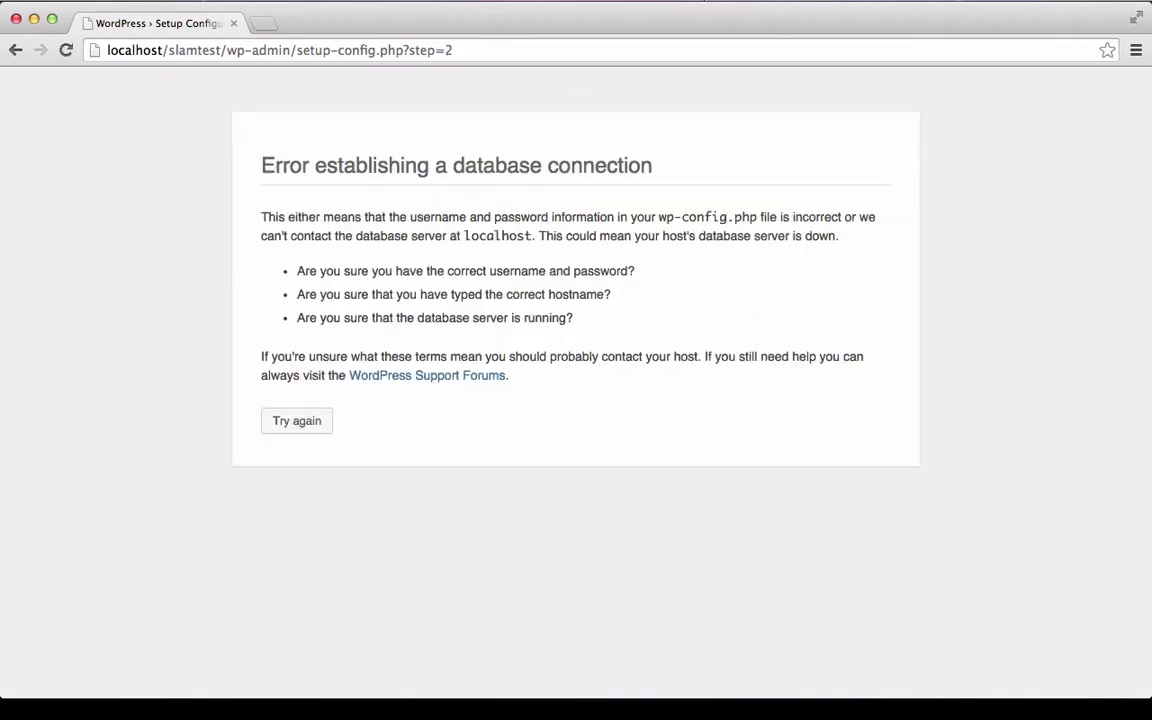
Resubmit the database connection form with the MySQL password filled in, then run the install.
{"action": "key", "text": "super+bracketleft"}
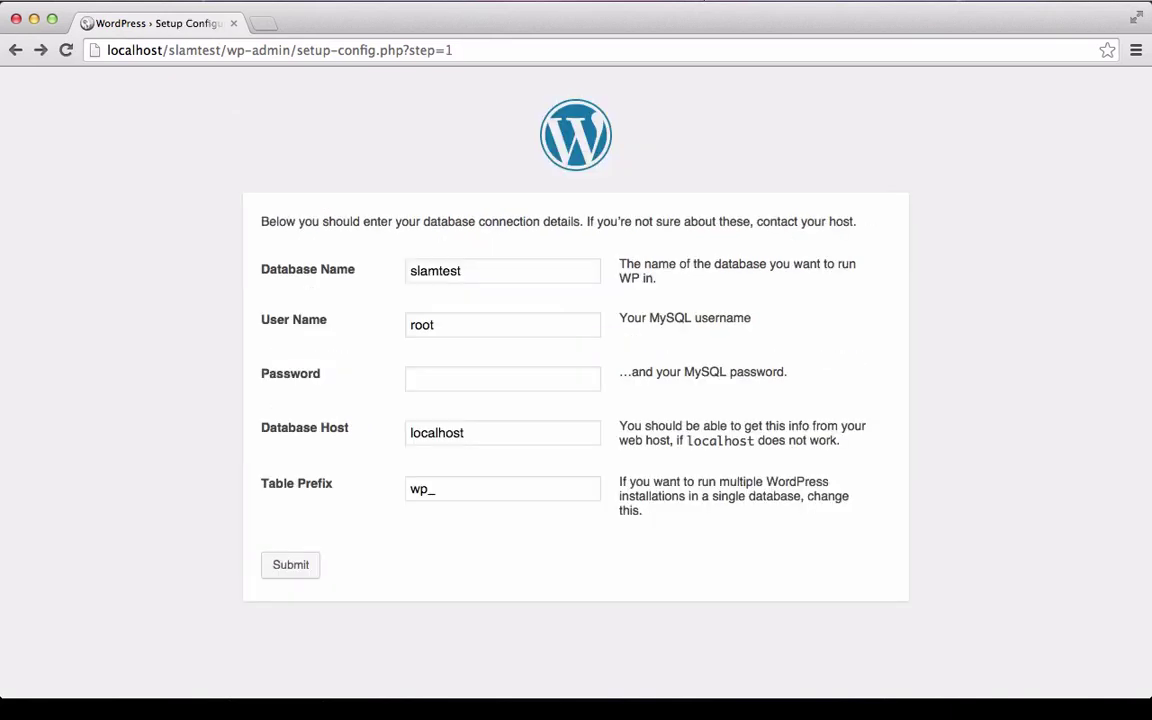
{"action": "key", "text": "Tab"}
{"action": "key", "text": "Tab"}
{"action": "key", "text": "Tab"}
{"action": "key", "text": "Tab"}
{"action": "type", "text": "ro"}
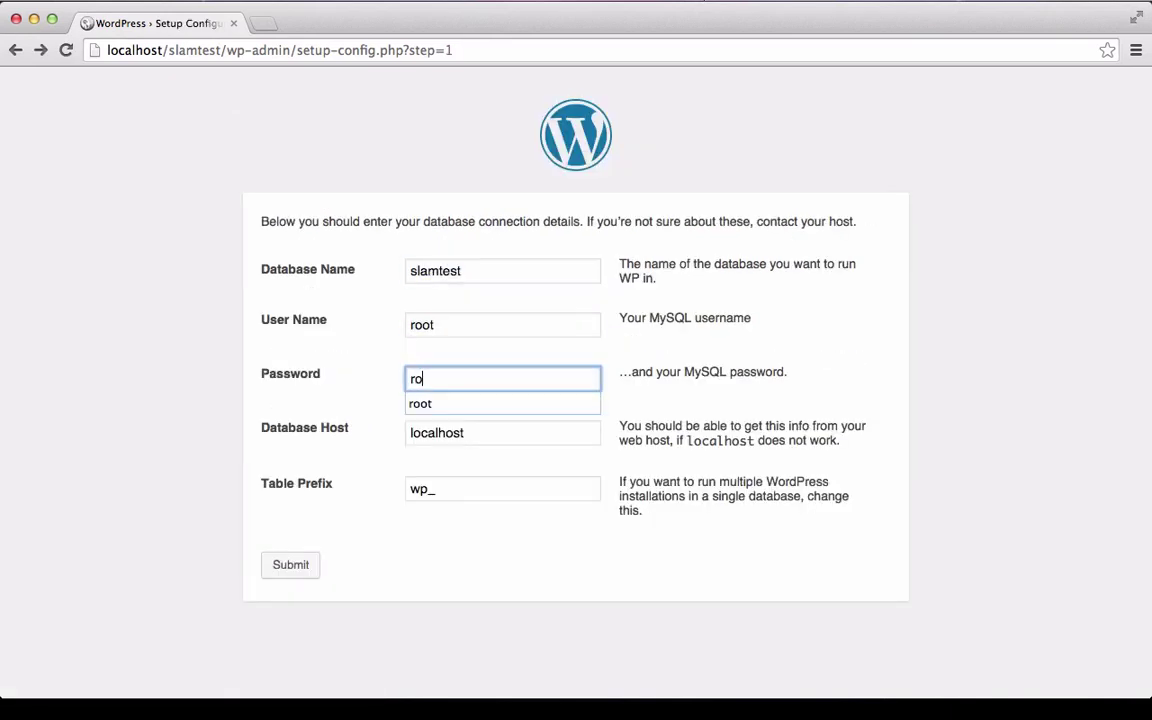
{"action": "type", "text": "ot"}
{"action": "key", "text": "Return"}
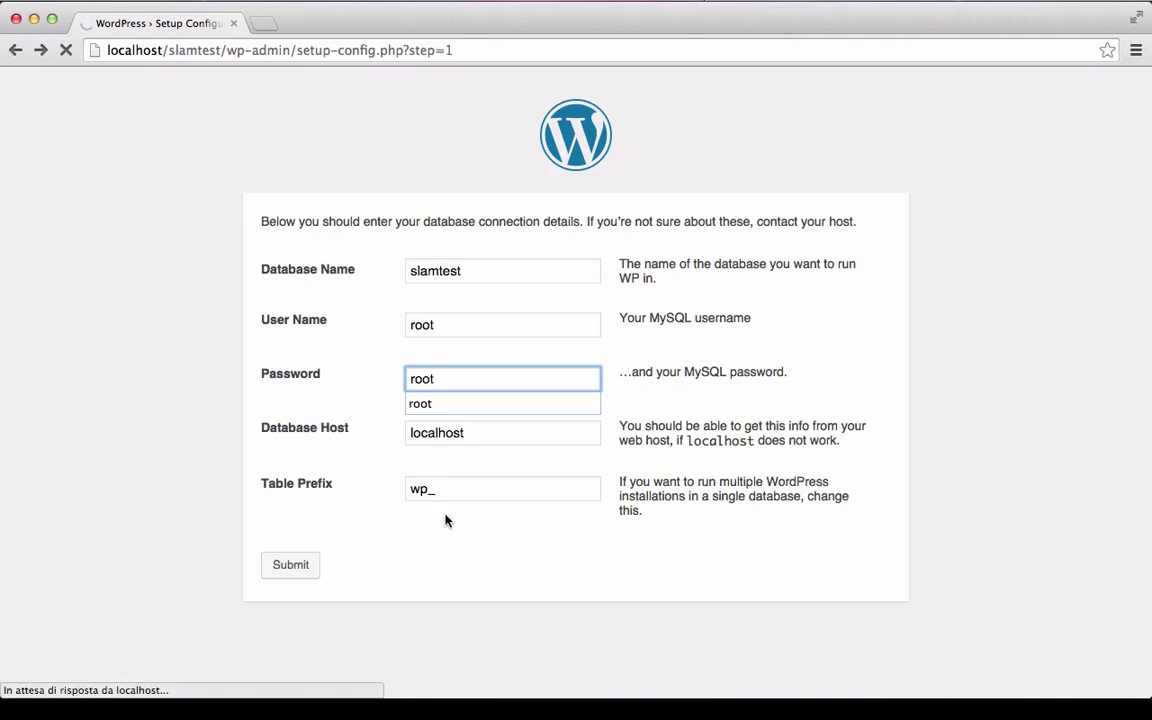
{"action": "left_click", "coordinate": [321, 289]}
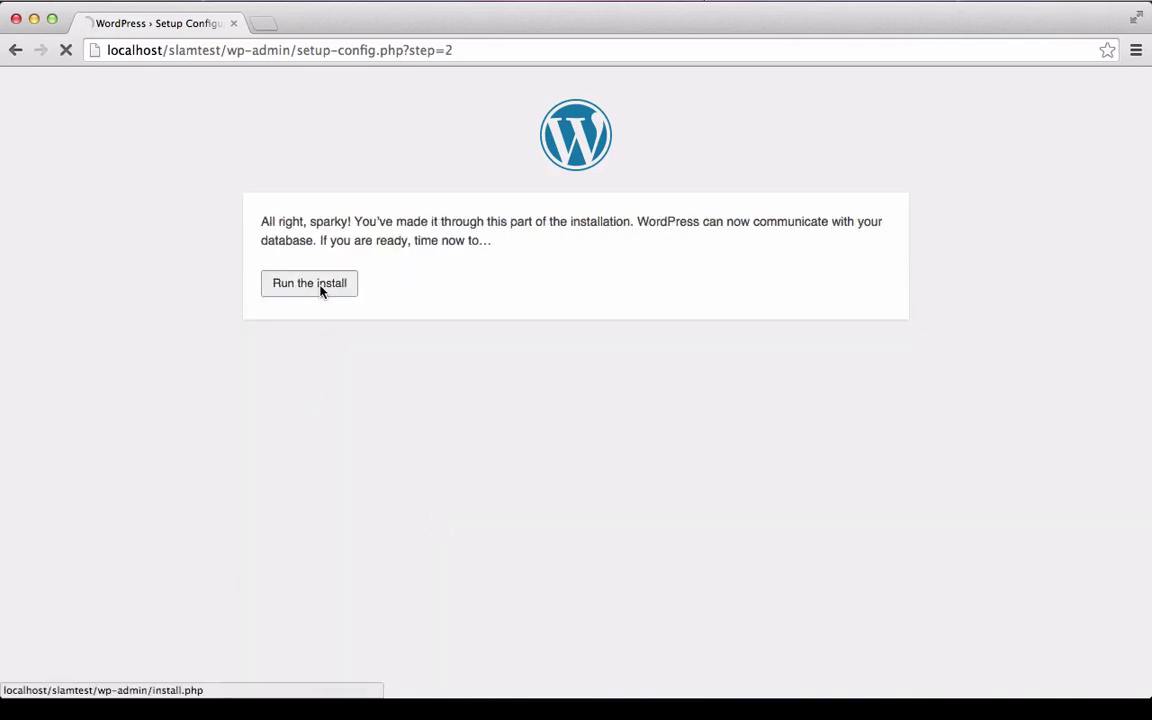
Enter the site title 'Slam Test', an admin username, and the admin password twice.
{"action": "scroll", "coordinate": [375, 361], "scroll_direction": "down", "scroll_amount": 5}
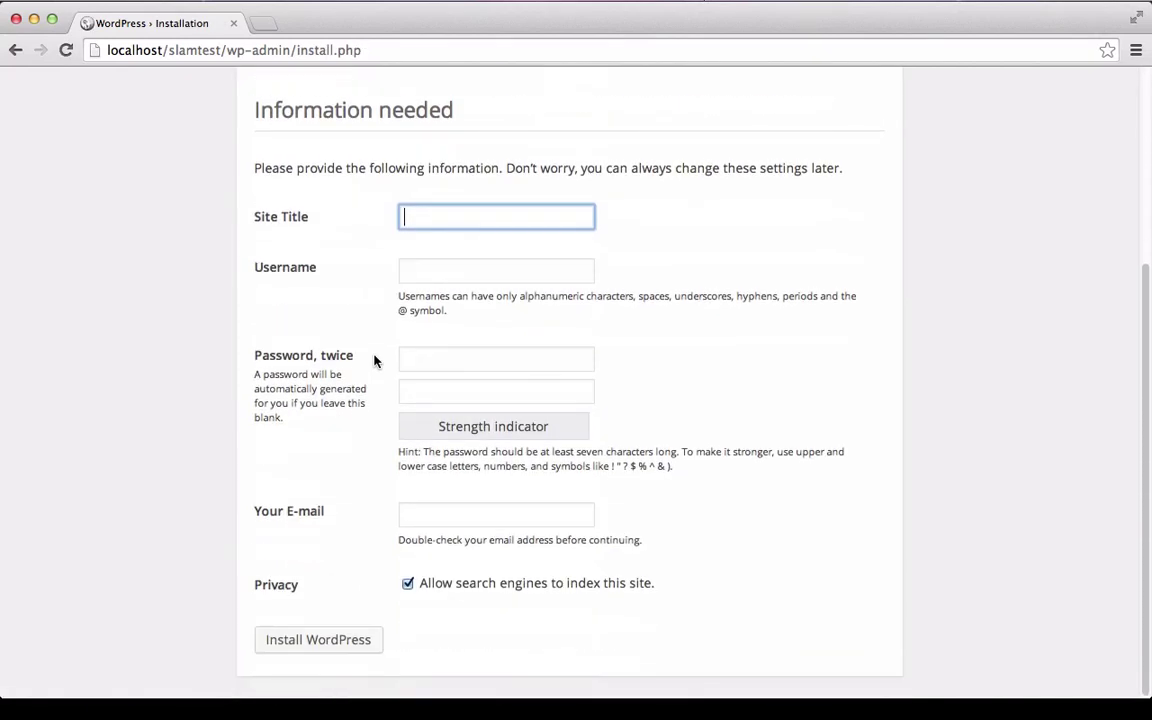
{"action": "type", "text": "Slam Test"}
{"action": "key", "text": "Tab"}
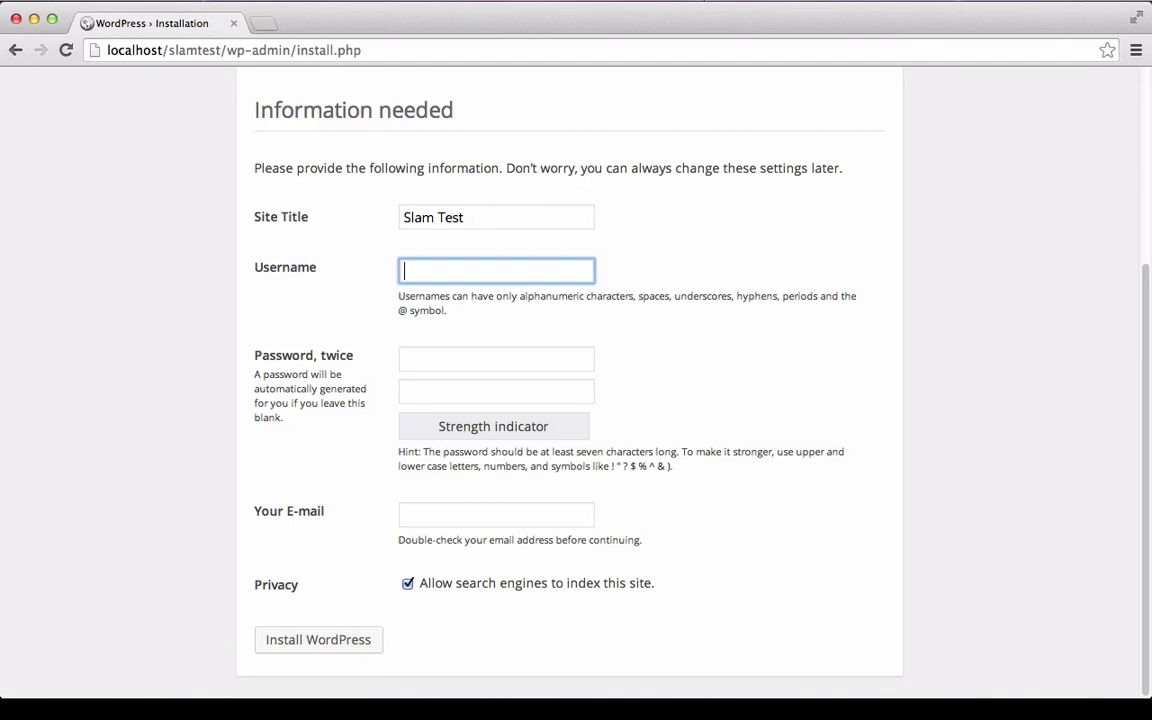
{"action": "type", "text": "asd"}
{"action": "key", "text": "Tab"}
{"action": "type", "text": "asd"}
{"action": "key", "text": "Tab"}
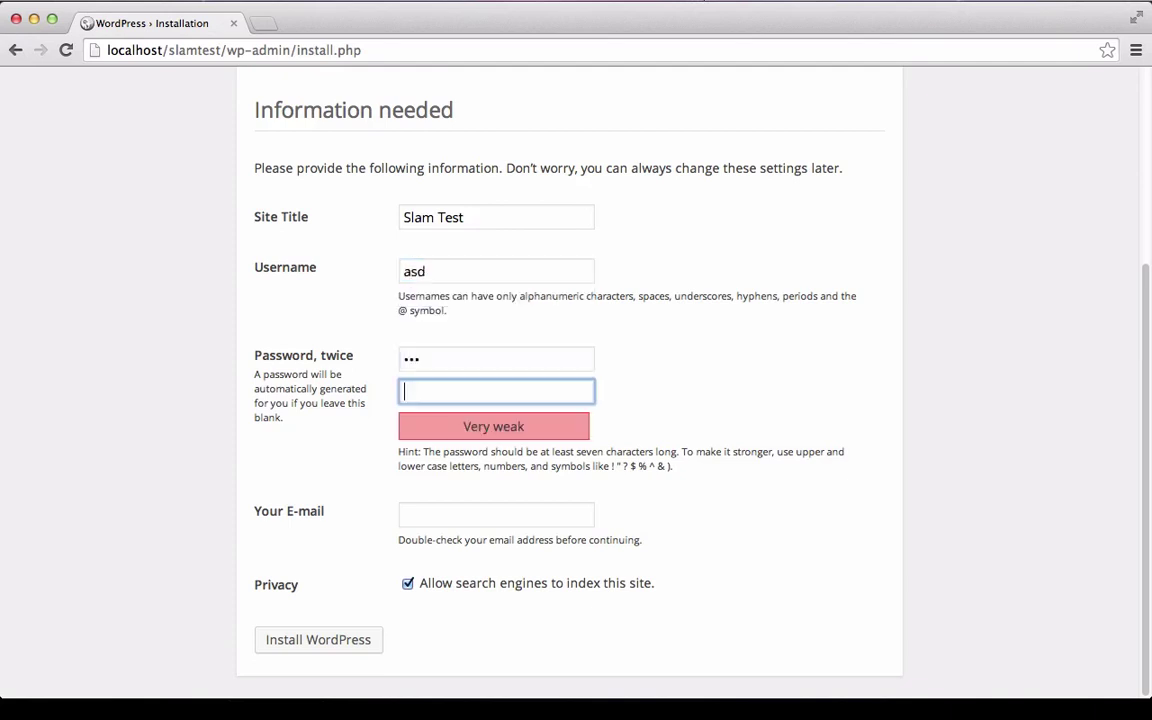
{"action": "type", "text": "asd"}
Fill in the admin e-mail address, install WordPress, and go to the login page.
{"action": "key", "text": "Tab"}
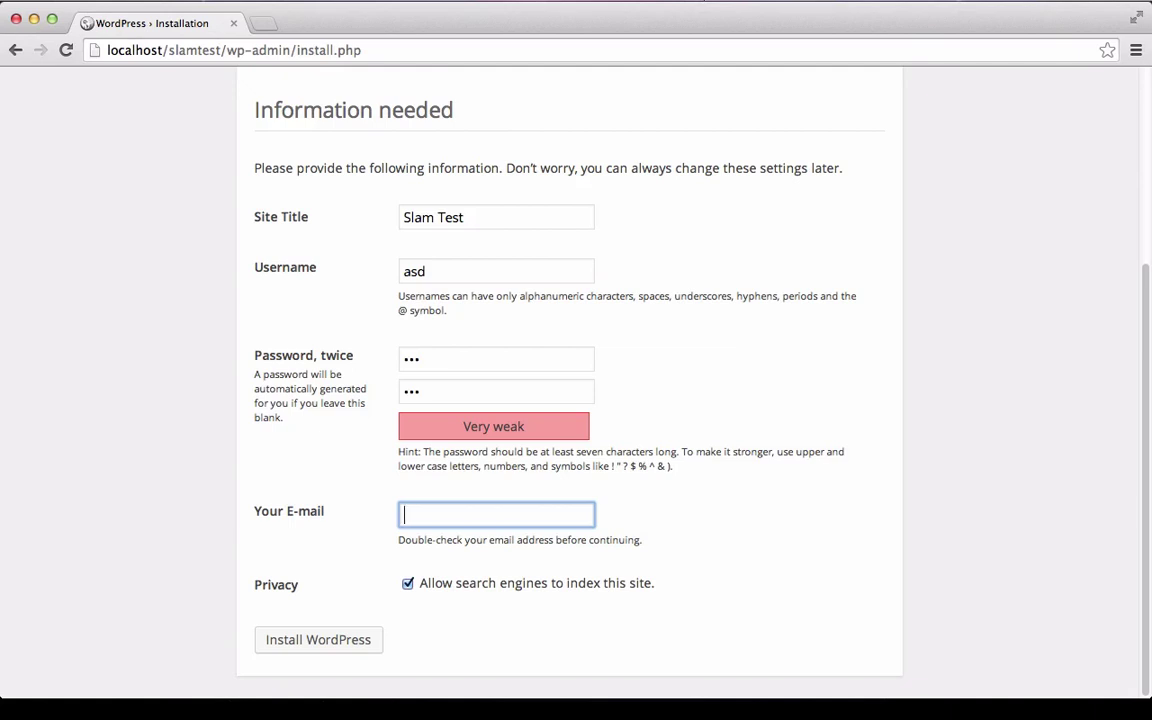
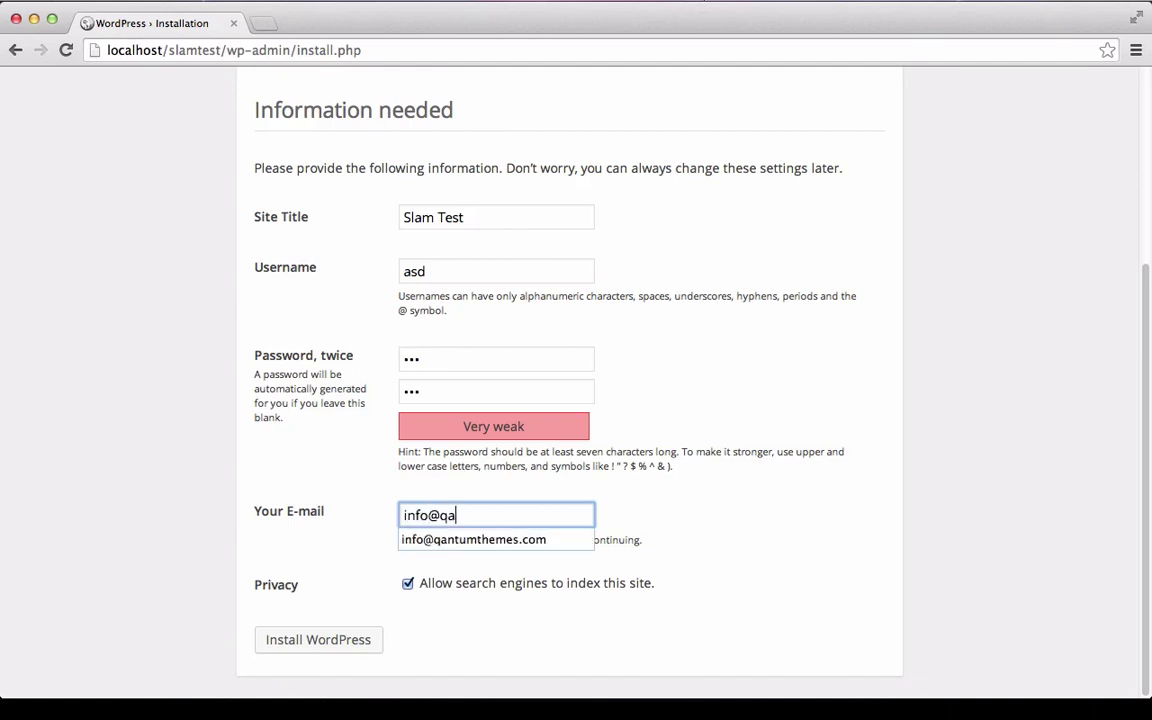
{"action": "key", "text": "Down"}
{"action": "key", "text": "Return"}
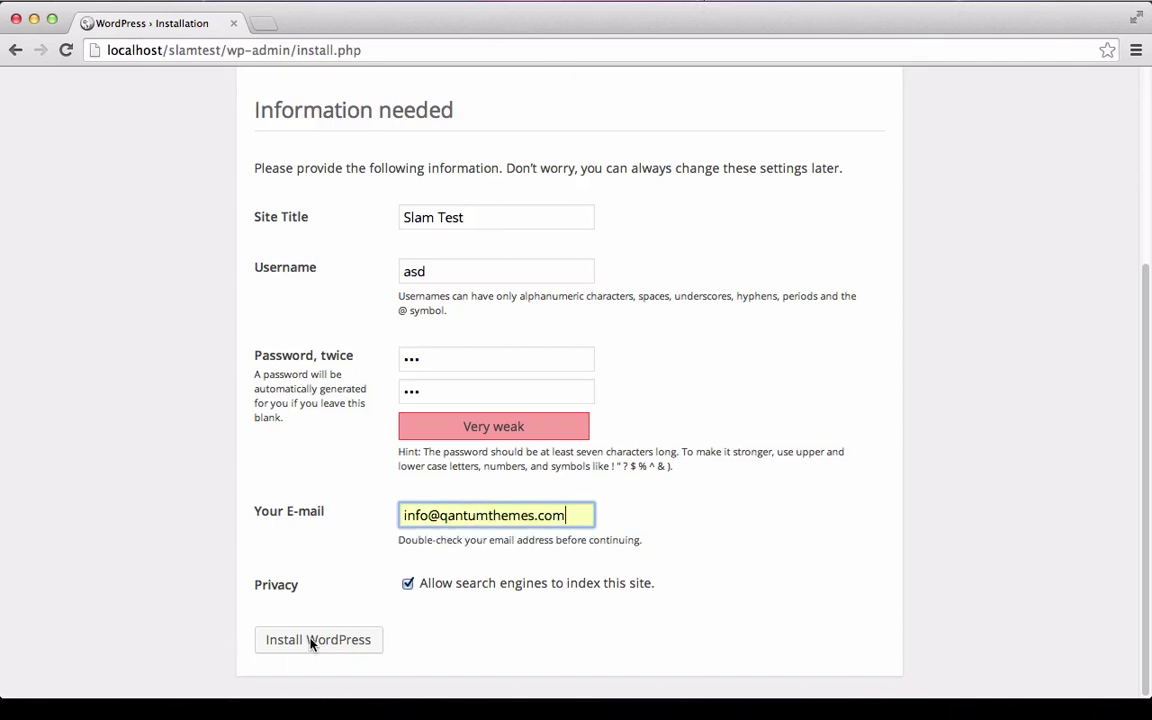
{"action": "left_click", "coordinate": [304, 644]}
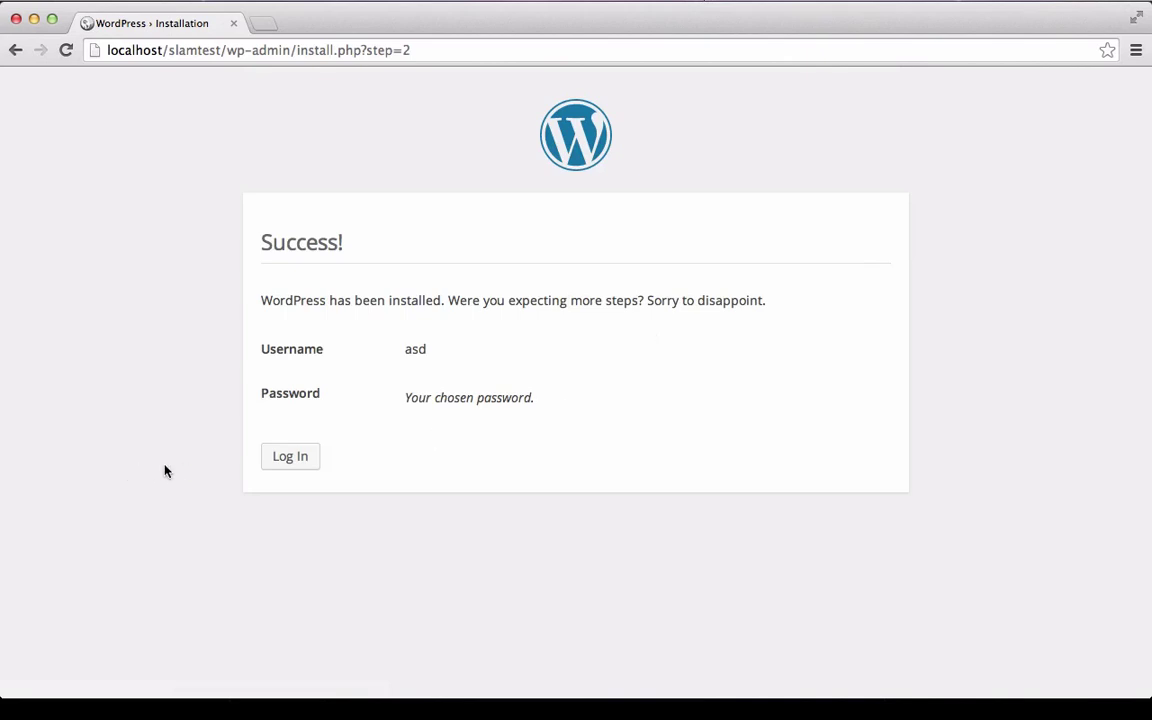
{"action": "left_click", "coordinate": [290, 459]}
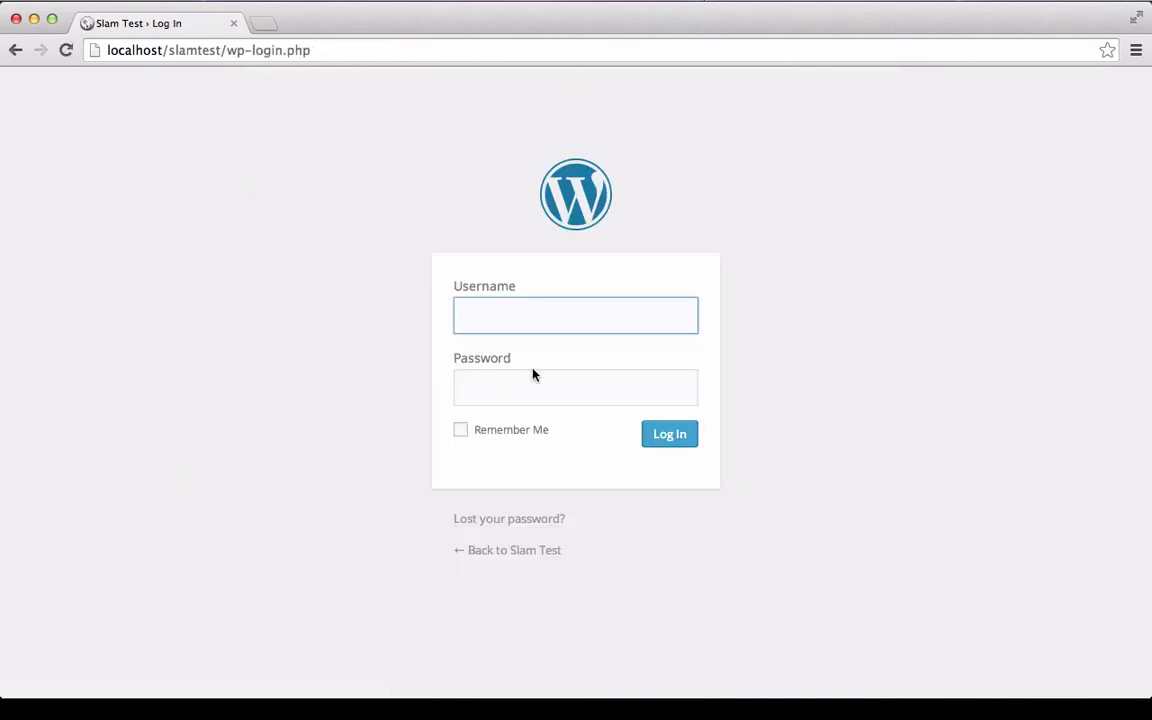
Log in with the admin username and password, with Remember Me ticked.
{"action": "type", "text": "asd"}
{"action": "key", "text": "Tab"}
{"action": "type", "text": "asd"}
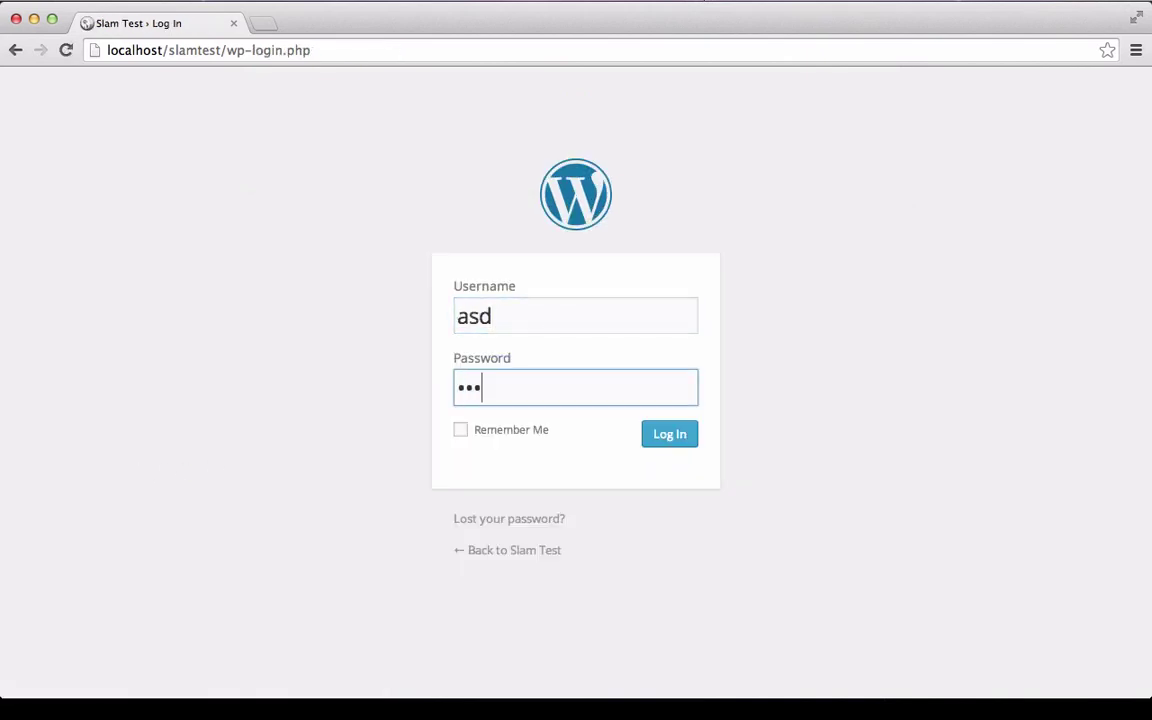
{"action": "key", "text": "Tab"}
{"action": "key", "text": "space"}
{"action": "key", "text": "Return"}
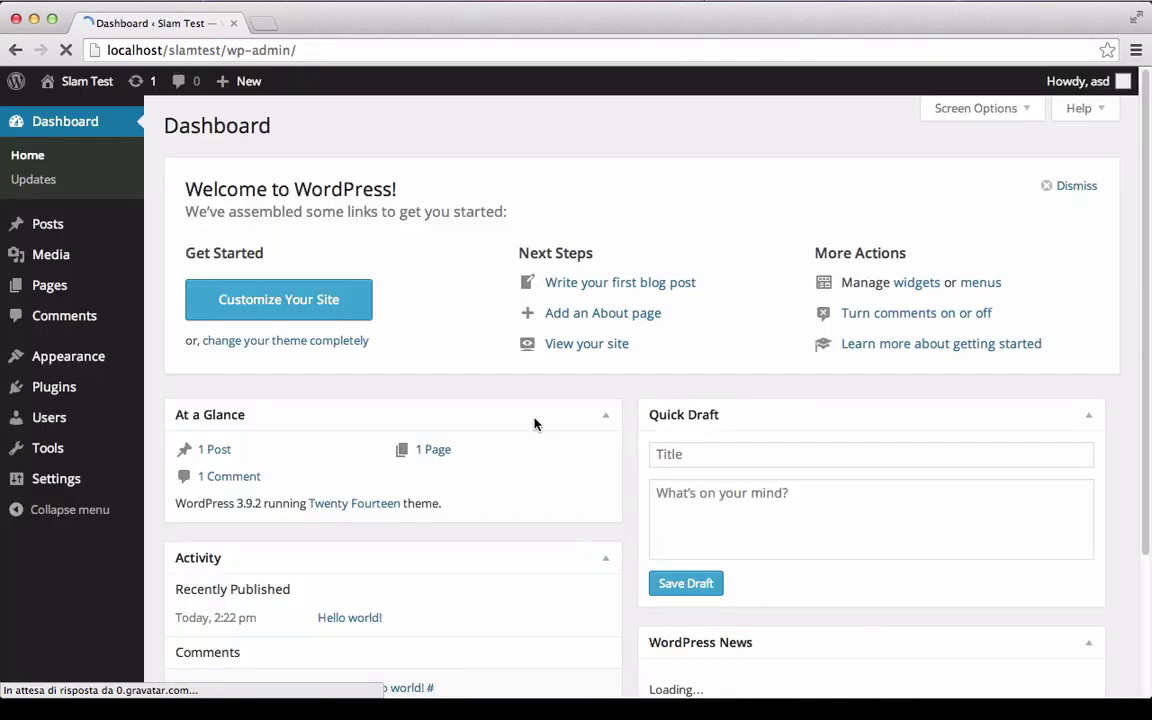
Upload SLAM.zip under Appearance > Themes > Add New > Upload Theme and install it.
{"action": "mouse_move", "coordinate": [123, 366]}
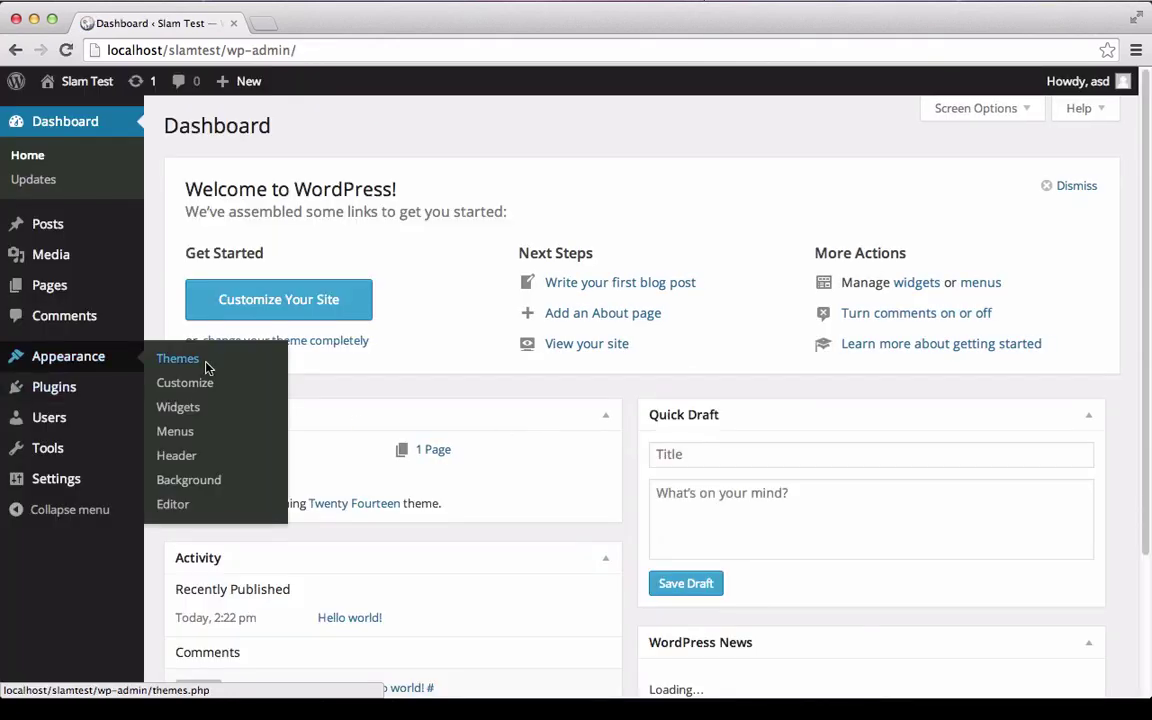
{"action": "left_click", "coordinate": [178, 359]}
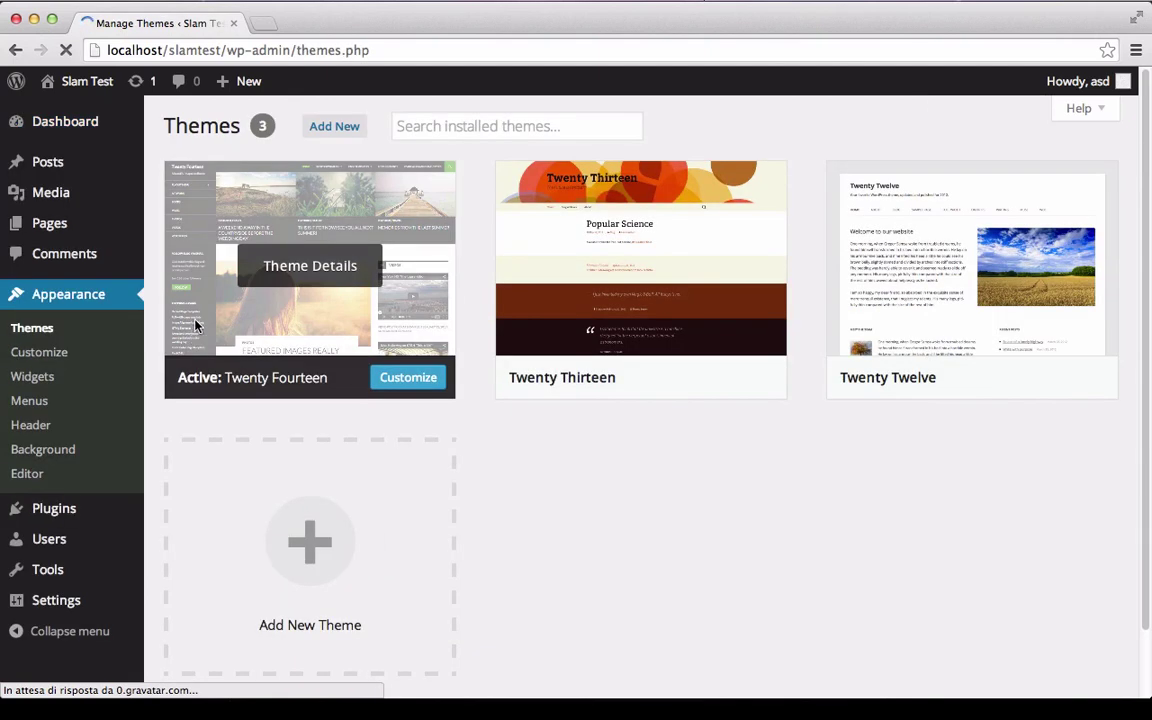
{"action": "left_click", "coordinate": [320, 124]}
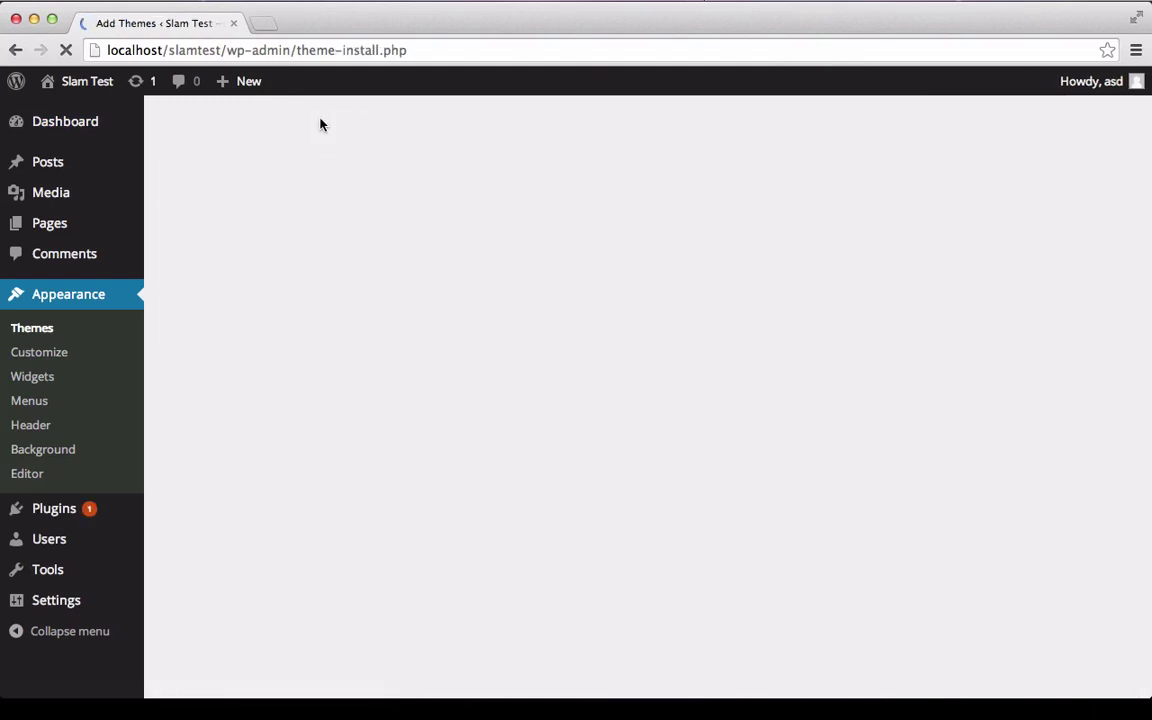
{"action": "left_click", "coordinate": [322, 125]}
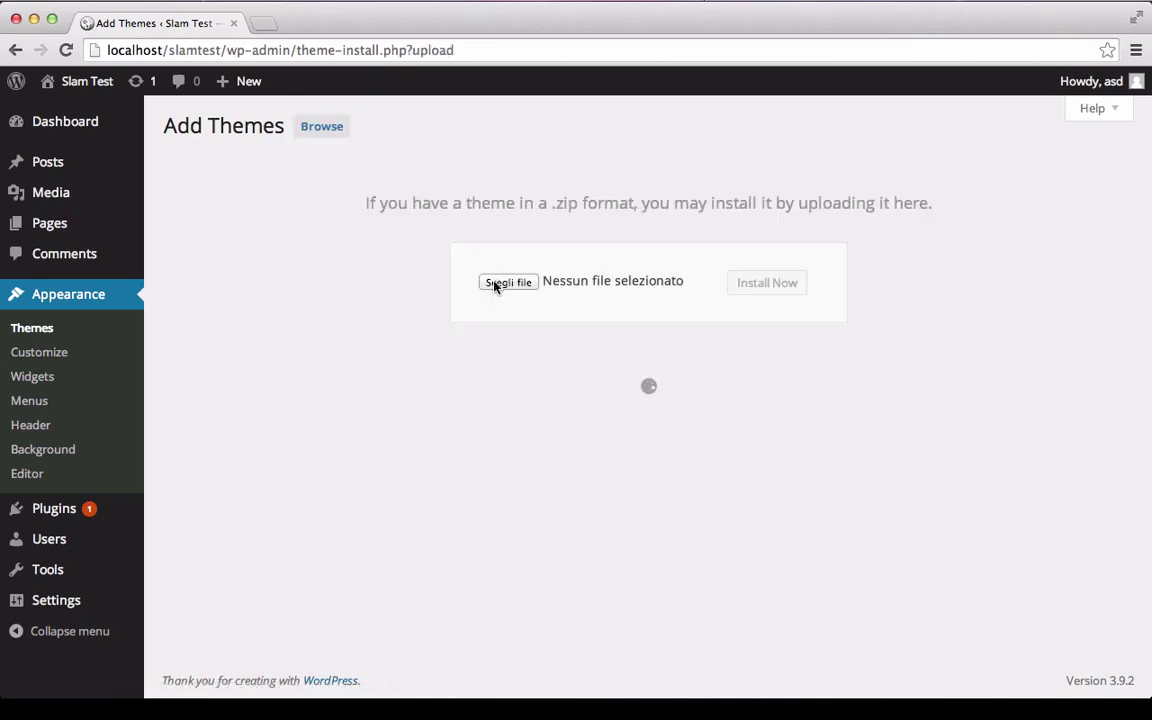
{"action": "mouse_move", "coordinate": [150, 698]}
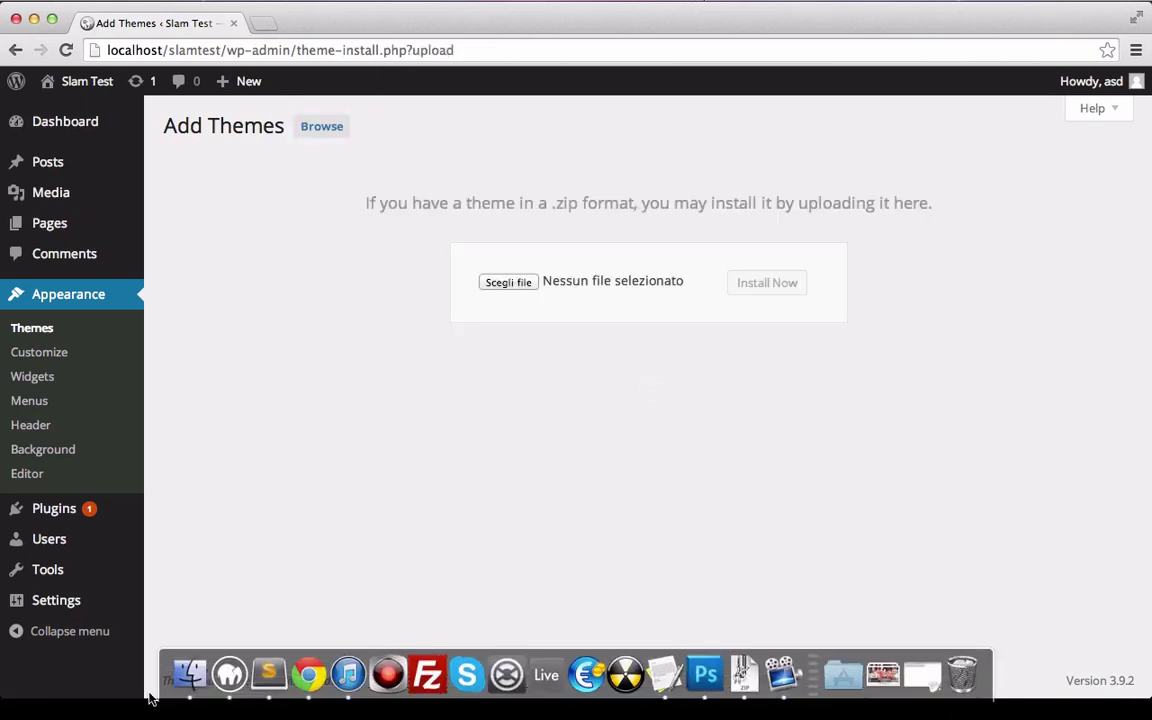
{"action": "left_click", "coordinate": [189, 668]}
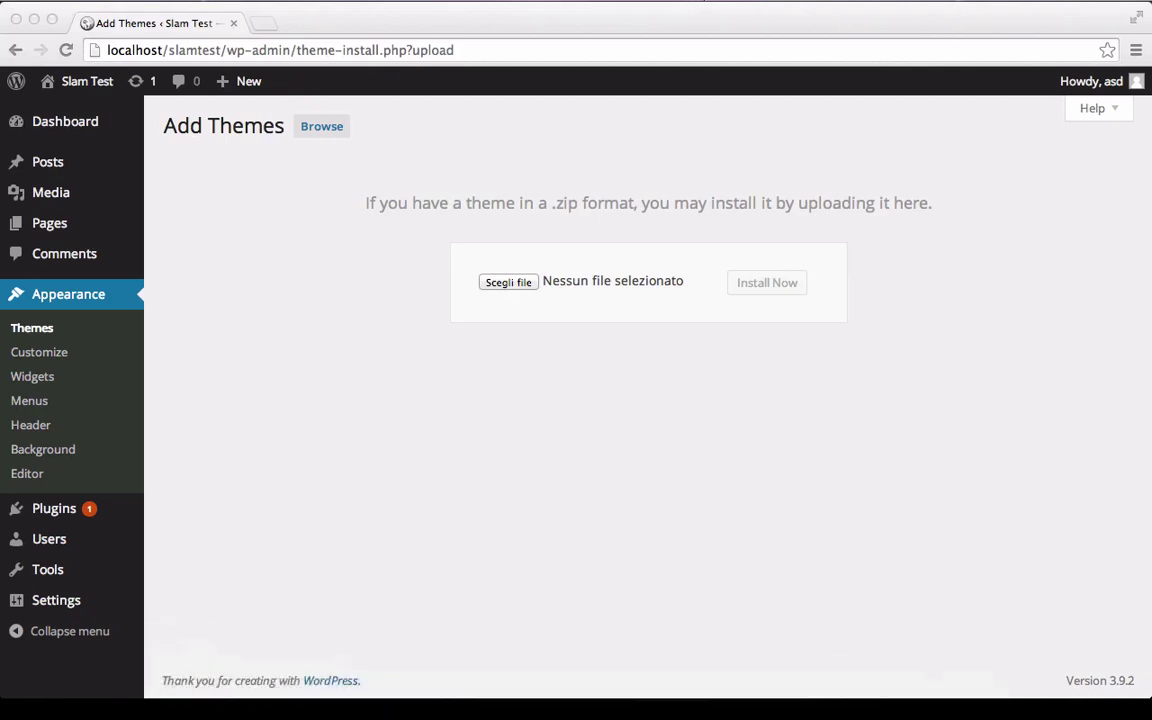
{"action": "left_click_drag", "start_coordinate": [689, 334], "coordinate": [524, 285]}
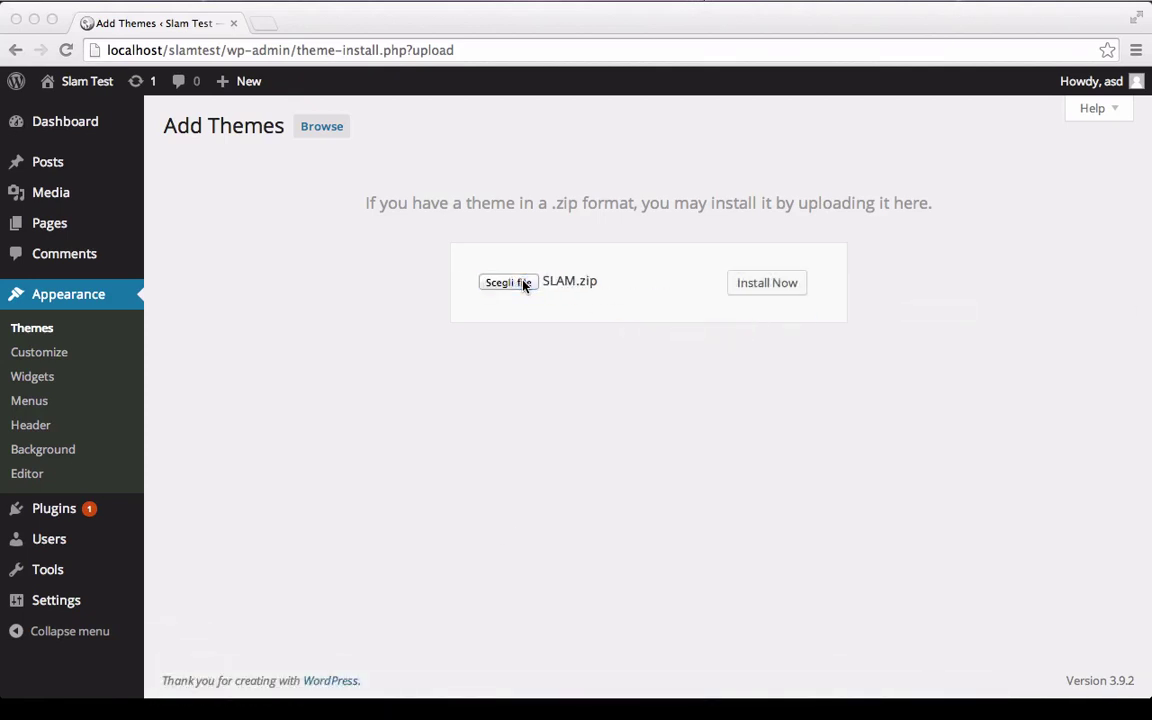
{"action": "left_click", "coordinate": [781, 284]}
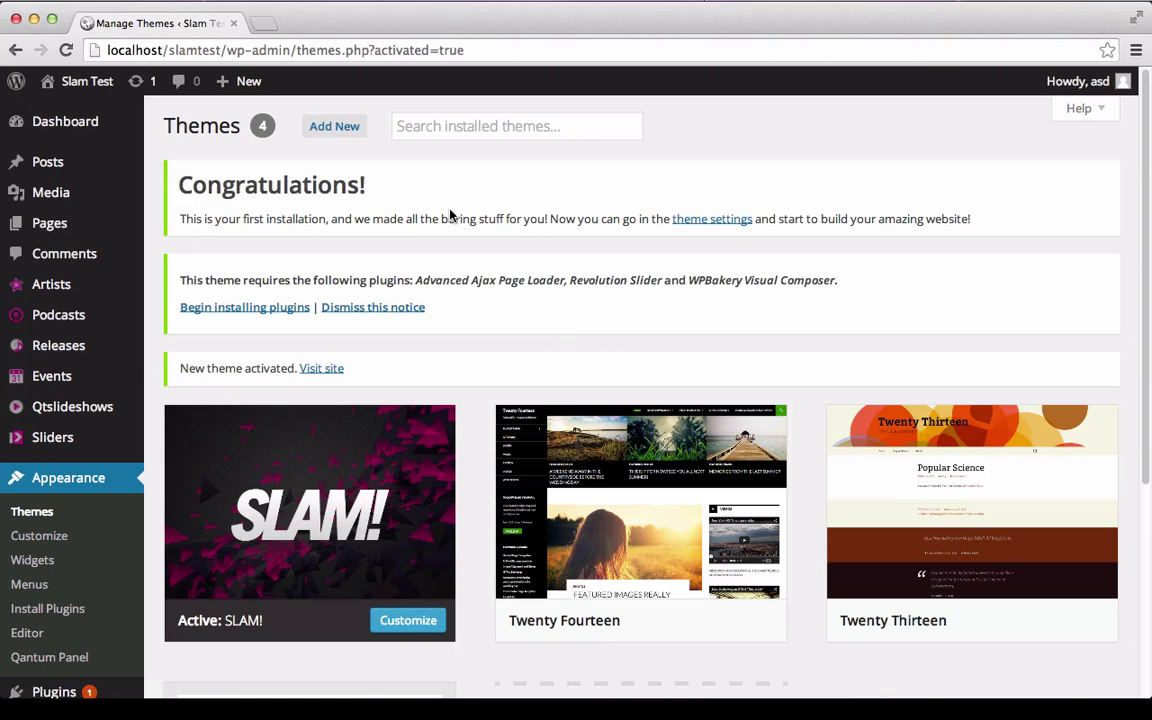
Begin installing the theme's required plugins from the activation notice.
{"action": "left_click_drag", "start_coordinate": [182, 224], "coordinate": [968, 226]}
{"action": "left_click", "coordinate": [186, 282]}
{"action": "left_click_drag", "start_coordinate": [184, 282], "coordinate": [757, 286]}
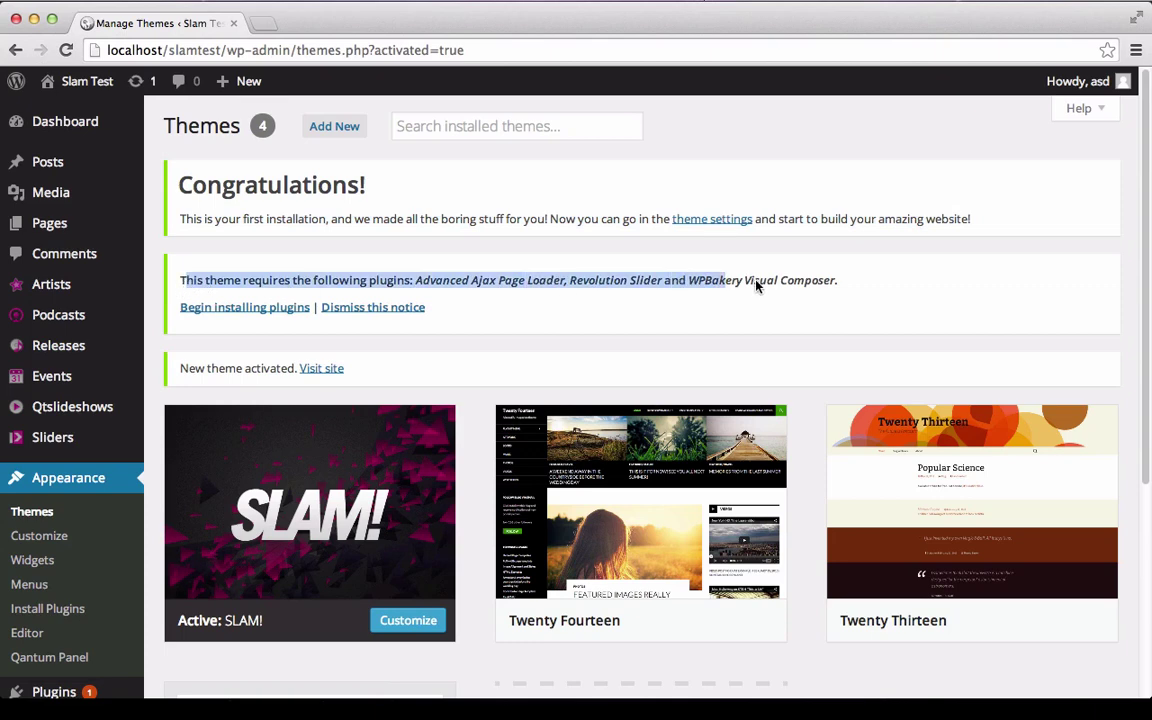
{"action": "left_click", "coordinate": [857, 287]}
{"action": "left_click", "coordinate": [247, 308]}
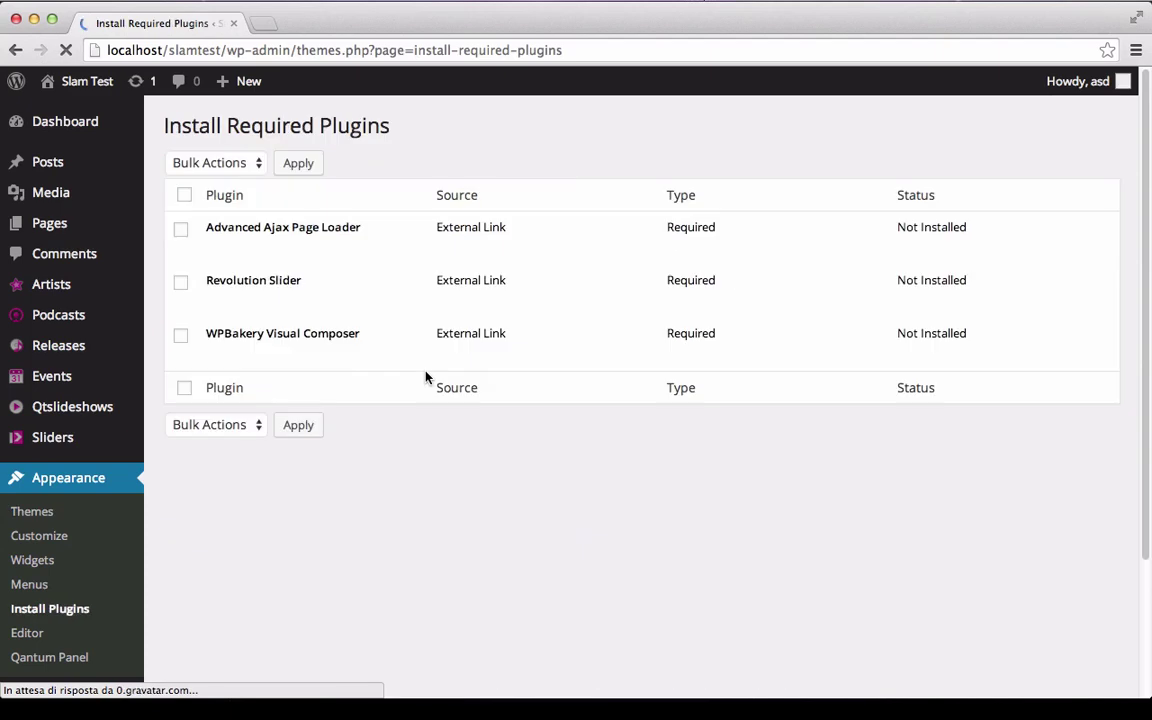
Install Advanced Ajax Page Loader, Revolution Slider and WPBakery Visual Composer, checking each one's progress.
{"action": "mouse_move", "coordinate": [250, 244]}
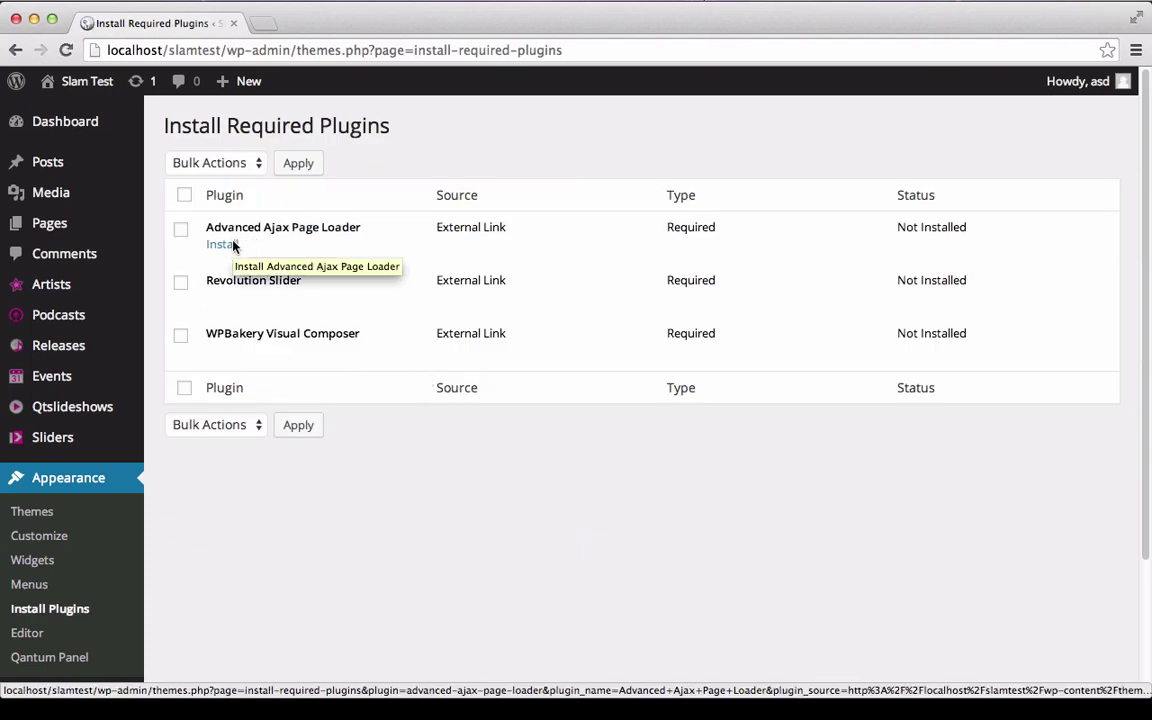
{"action": "left_click", "coordinate": [222, 245], "text": "super"}
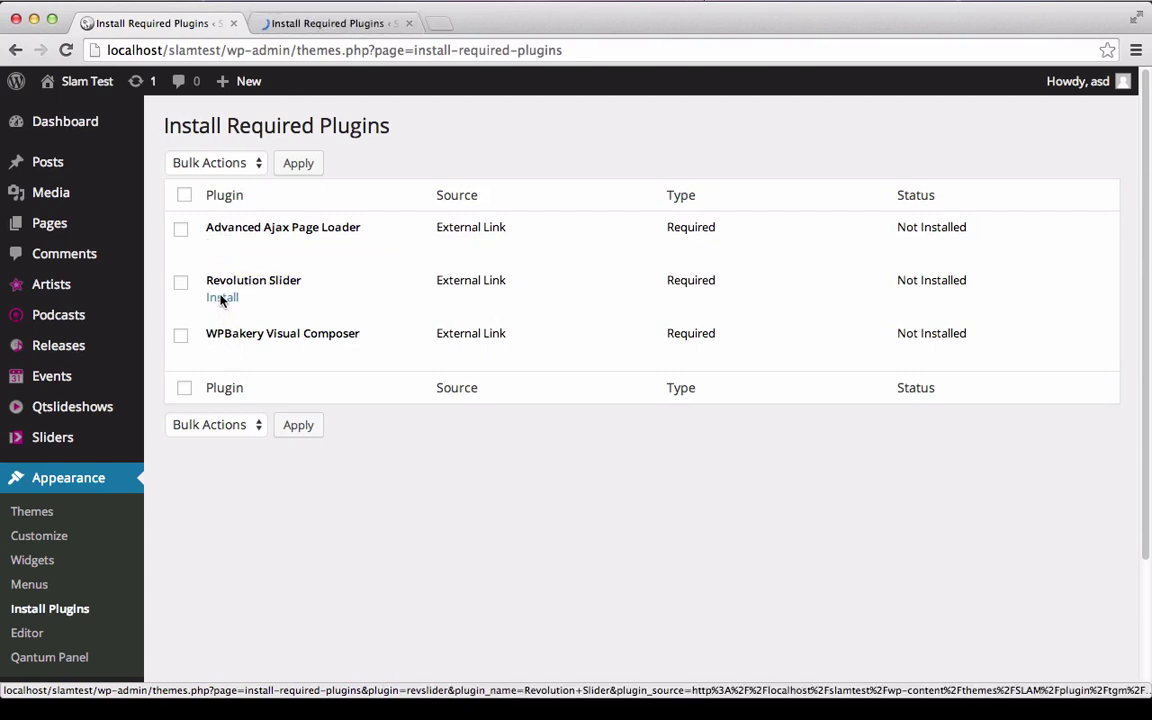
{"action": "left_click", "coordinate": [222, 299], "text": "super"}
{"action": "left_click", "coordinate": [228, 350], "text": "super"}
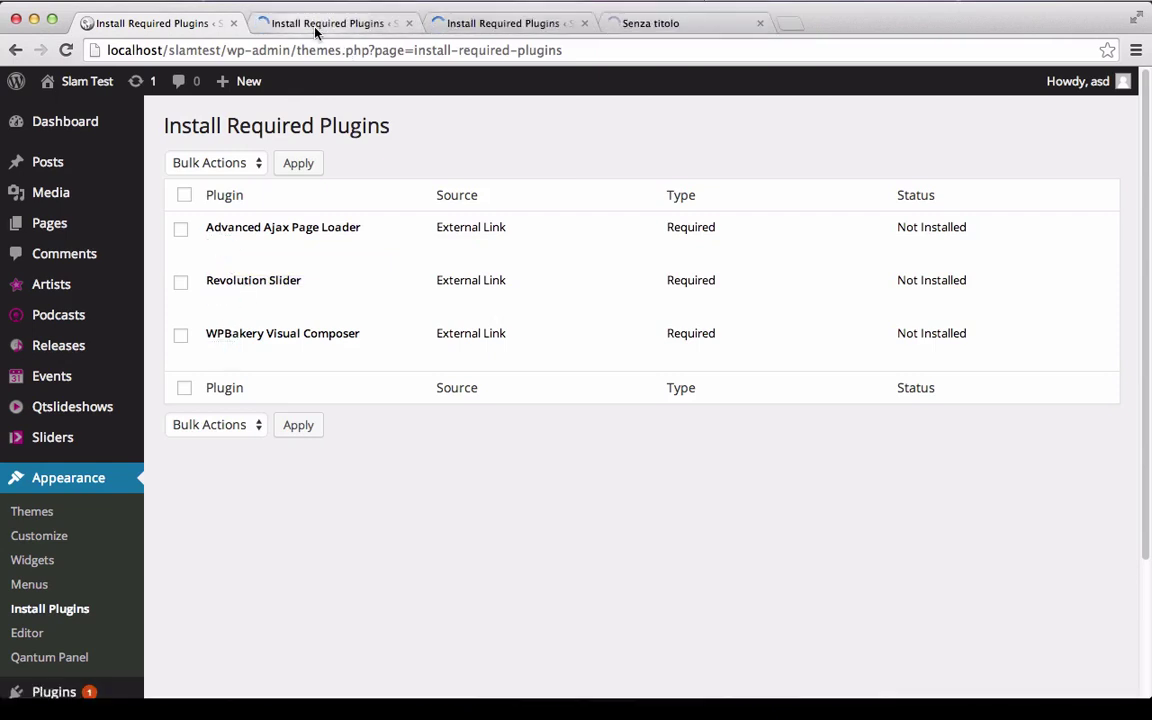
{"action": "left_click", "coordinate": [316, 23]}
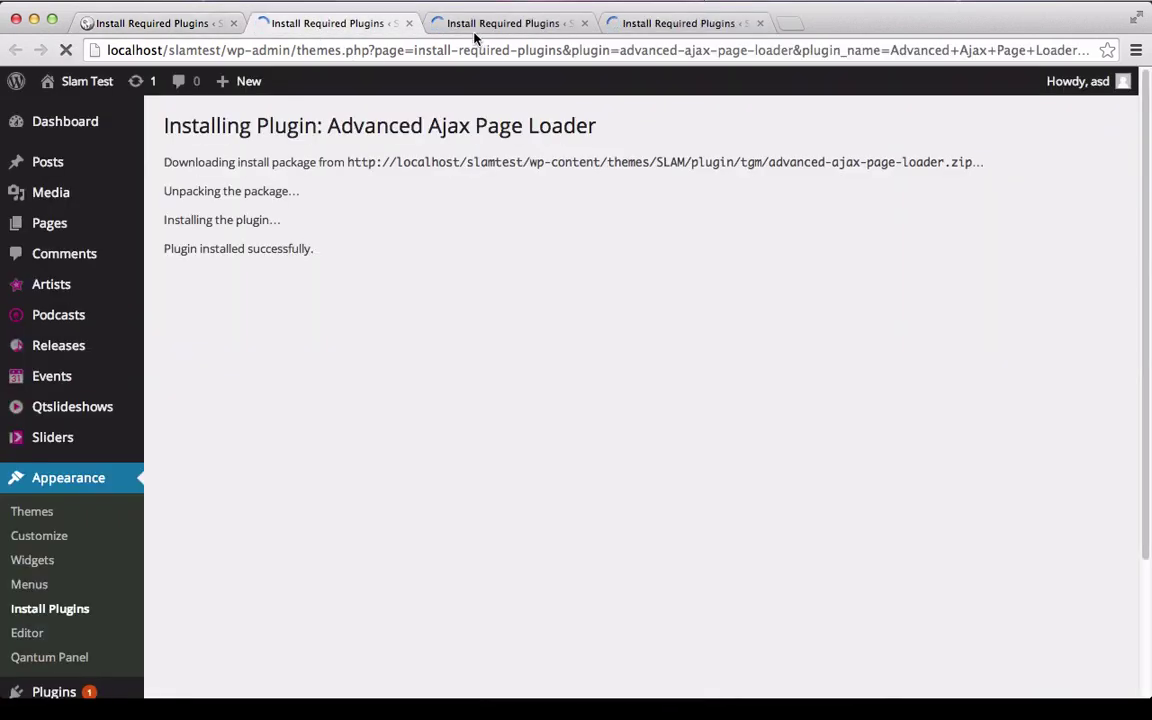
{"action": "left_click", "coordinate": [473, 28]}
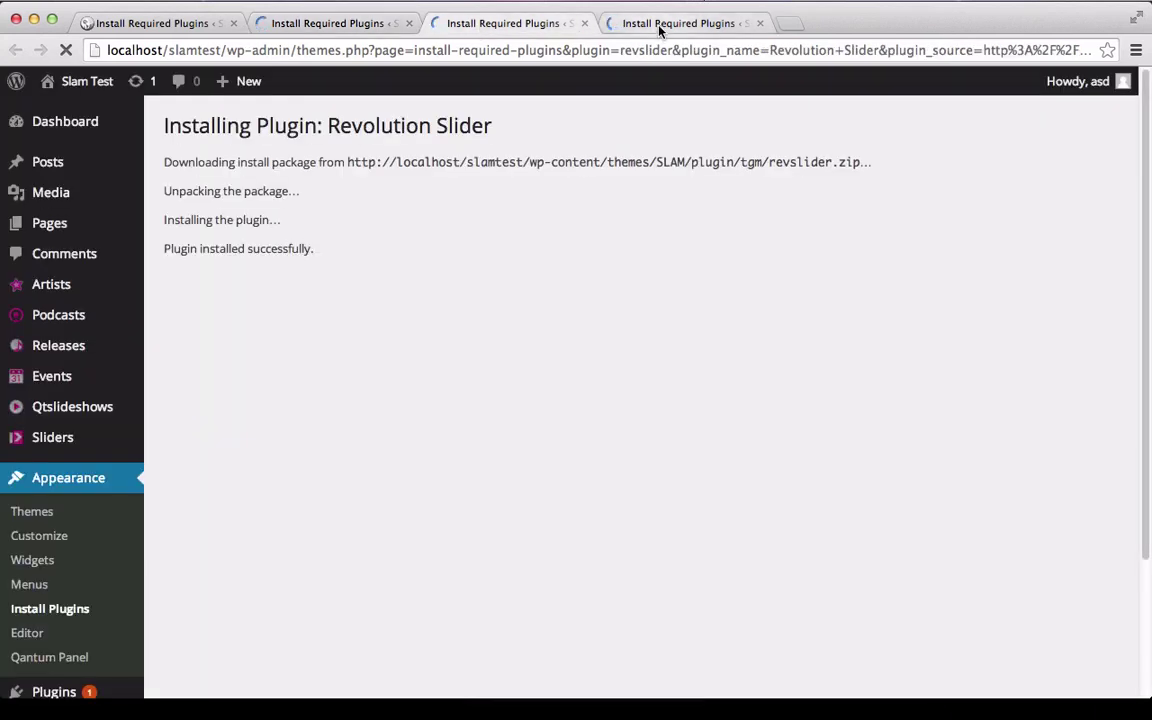
{"action": "left_click", "coordinate": [663, 26]}
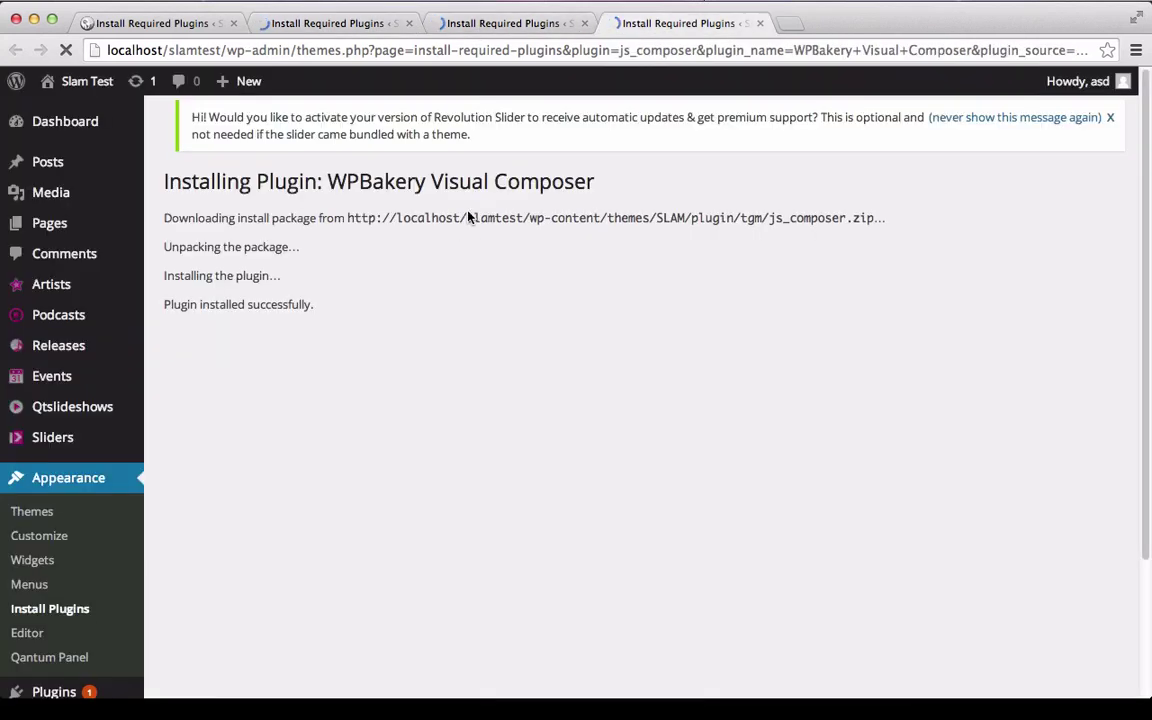
{"action": "triple_click", "coordinate": [266, 309]}
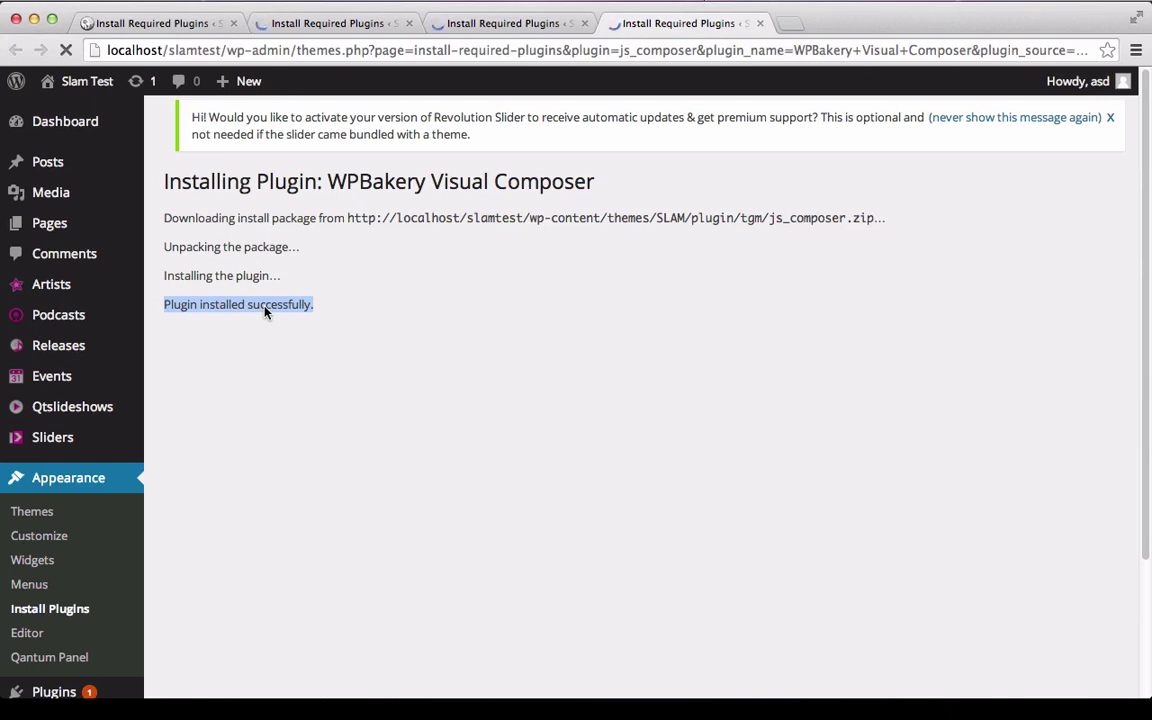
Dismiss the Revolution Slider notice and return to the Dashboard.
{"action": "left_click", "coordinate": [1113, 121]}
{"action": "left_click", "coordinate": [422, 260]}
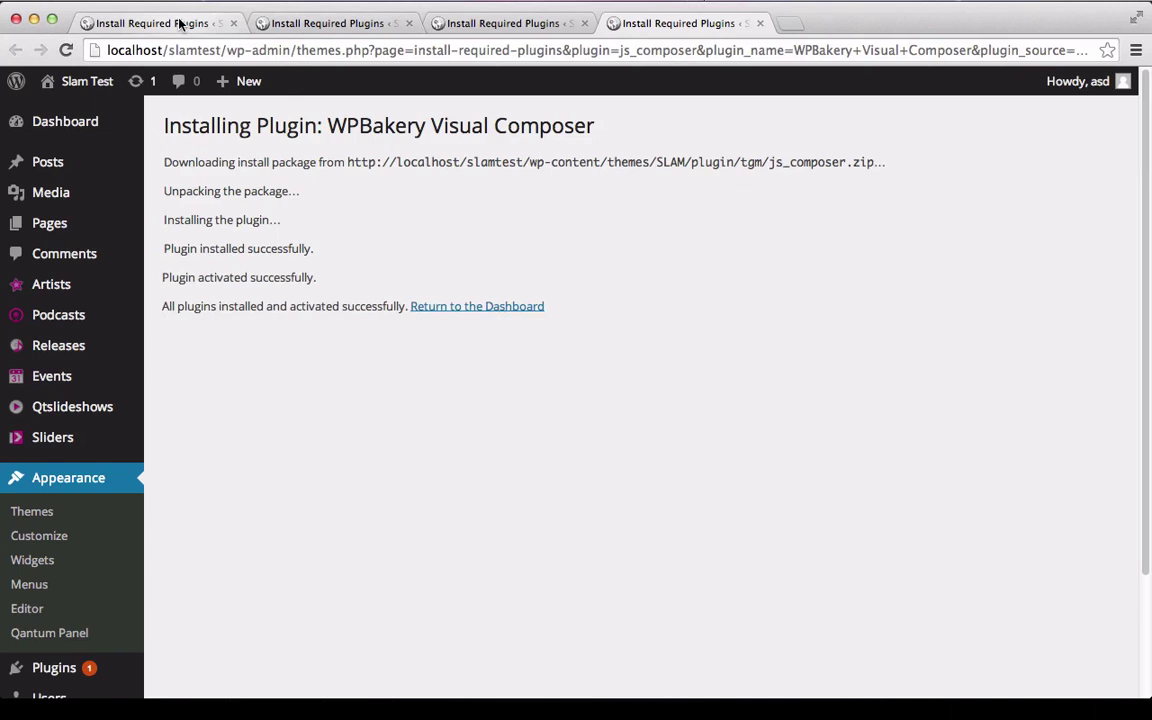
{"action": "left_click", "coordinate": [445, 306]}
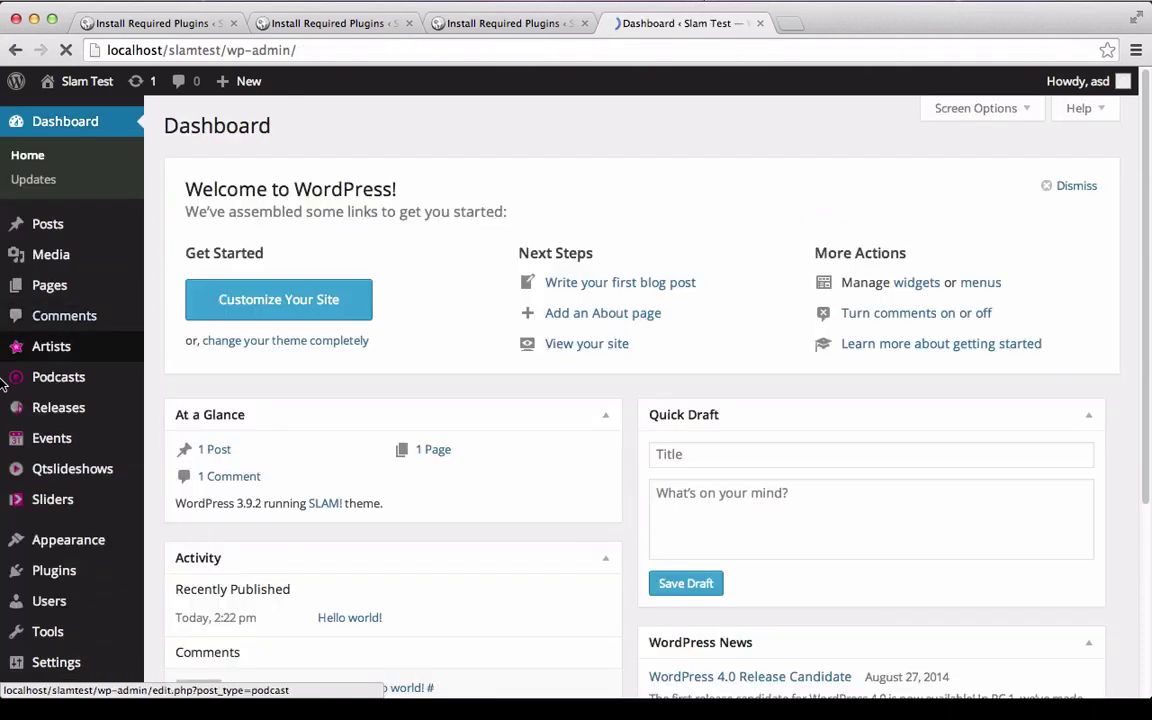
{"action": "mouse_move", "coordinate": [72, 381]}
{"action": "scroll", "coordinate": [72, 535], "scroll_direction": "down", "scroll_amount": 5}
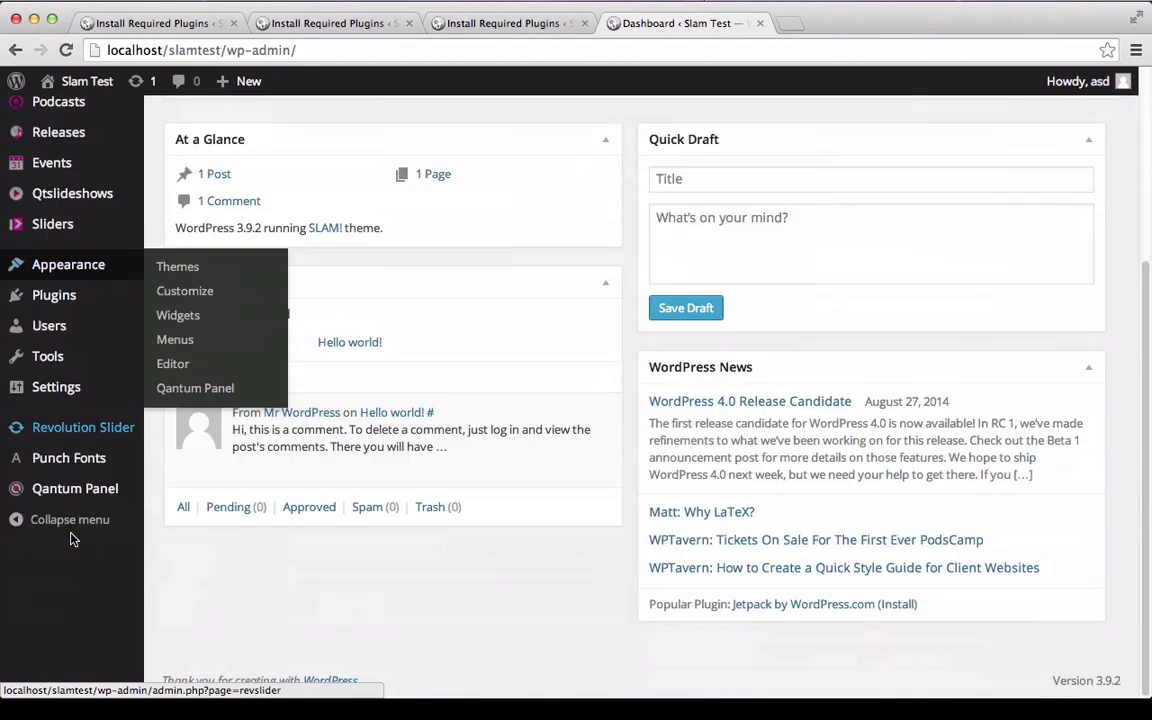
In Qantum Panel, set the SLAM logo file as Logo Image and header layout balance to 3/9.
{"action": "left_click", "coordinate": [44, 486]}
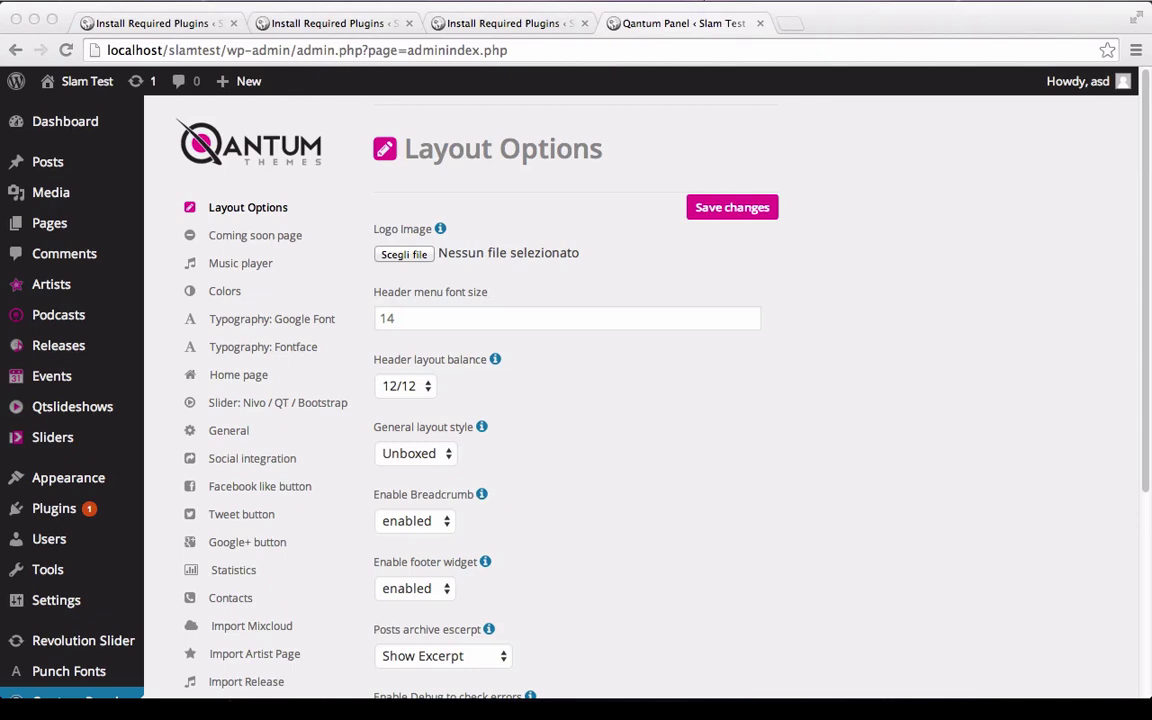
{"action": "left_click_drag", "start_coordinate": [1150, 250], "coordinate": [420, 253]}
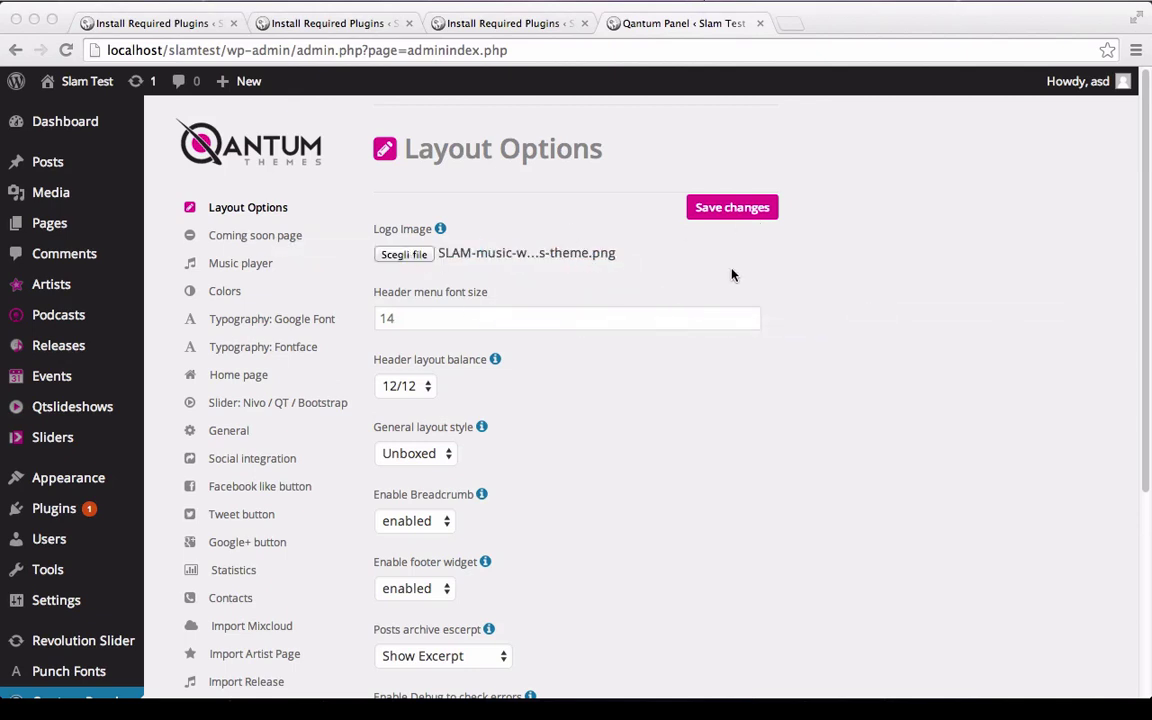
{"action": "scroll", "coordinate": [732, 275], "scroll_direction": "down", "scroll_amount": 2}
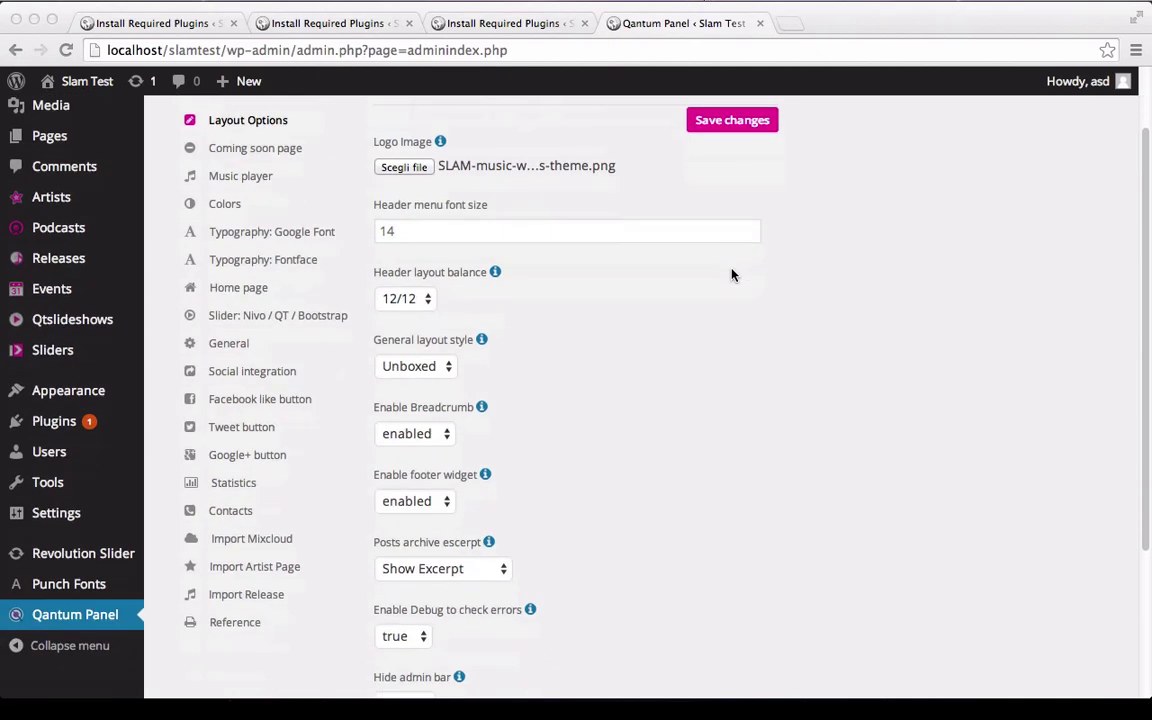
{"action": "left_click", "coordinate": [404, 298]}
{"action": "left_click", "coordinate": [406, 300]}
{"action": "left_click", "coordinate": [406, 300]}
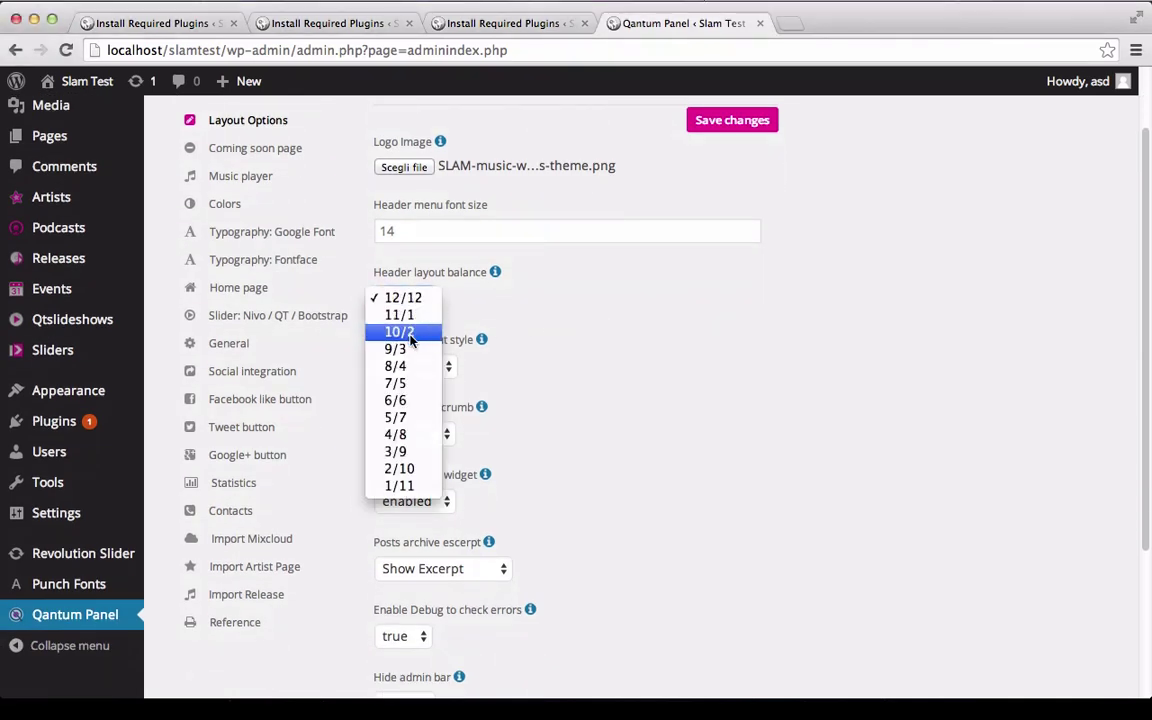
{"action": "left_click", "coordinate": [408, 453]}
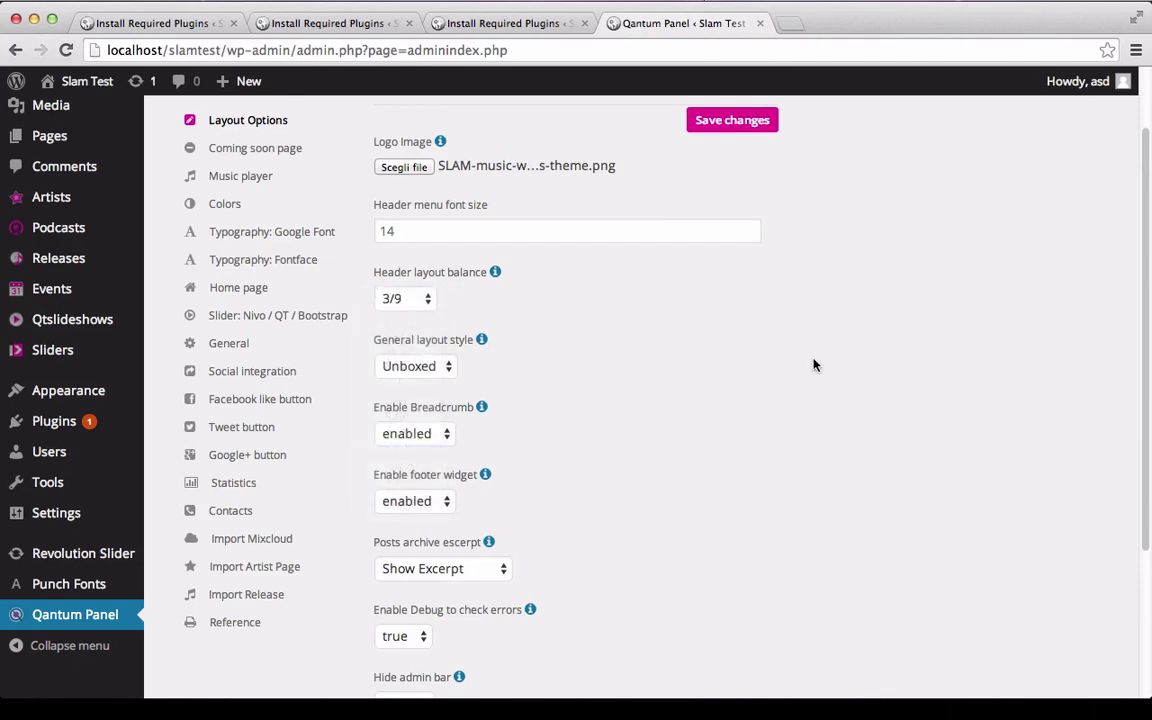
Set the general layout style to Boxed, debug to false, and show the admin bar.
{"action": "scroll", "coordinate": [740, 319], "scroll_direction": "down", "scroll_amount": 3}
{"action": "left_click", "coordinate": [425, 243]}
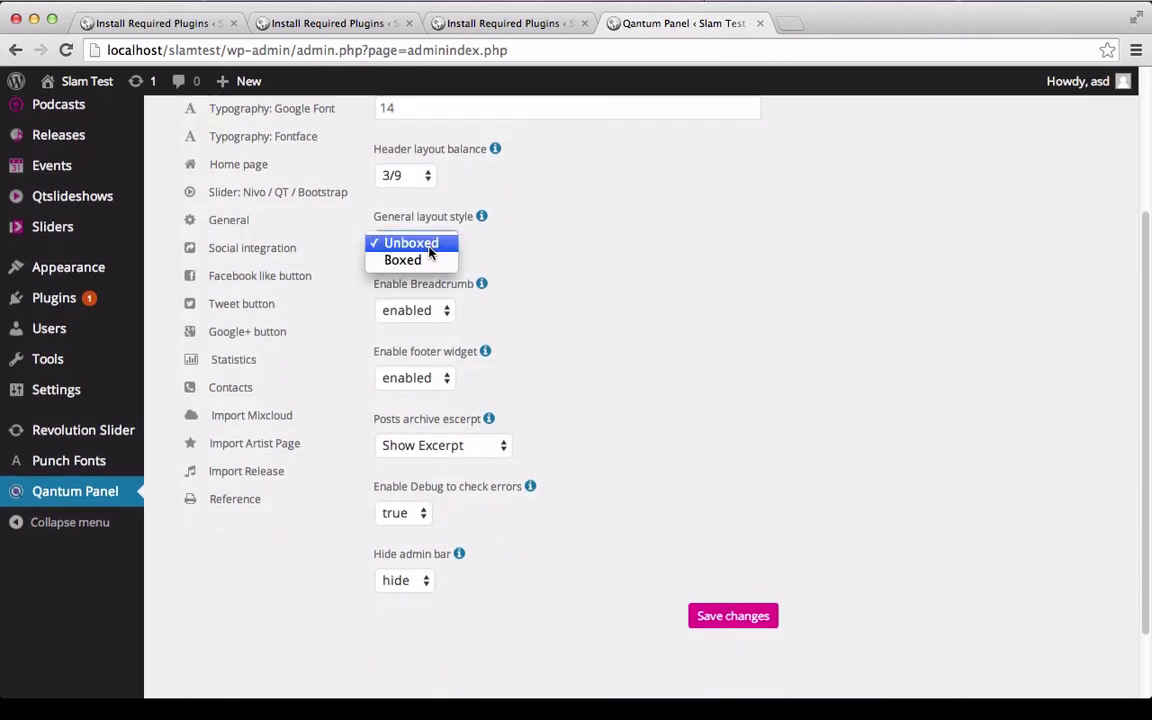
{"action": "left_click", "coordinate": [430, 260]}
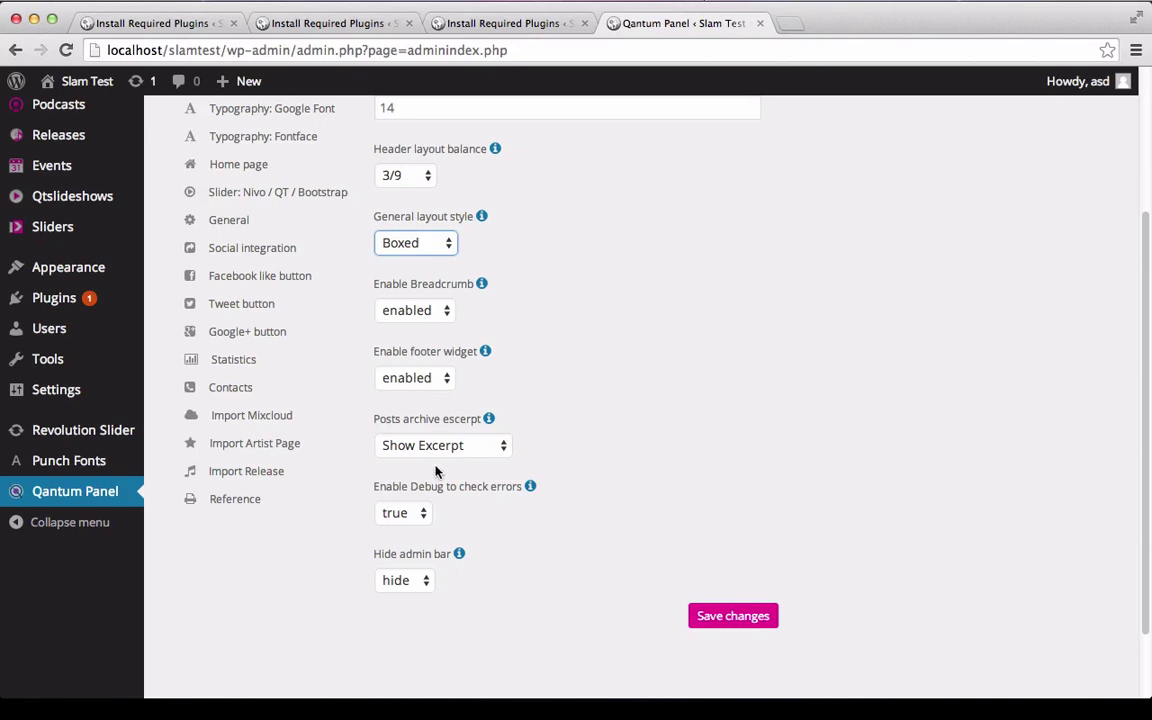
{"action": "left_click", "coordinate": [392, 516]}
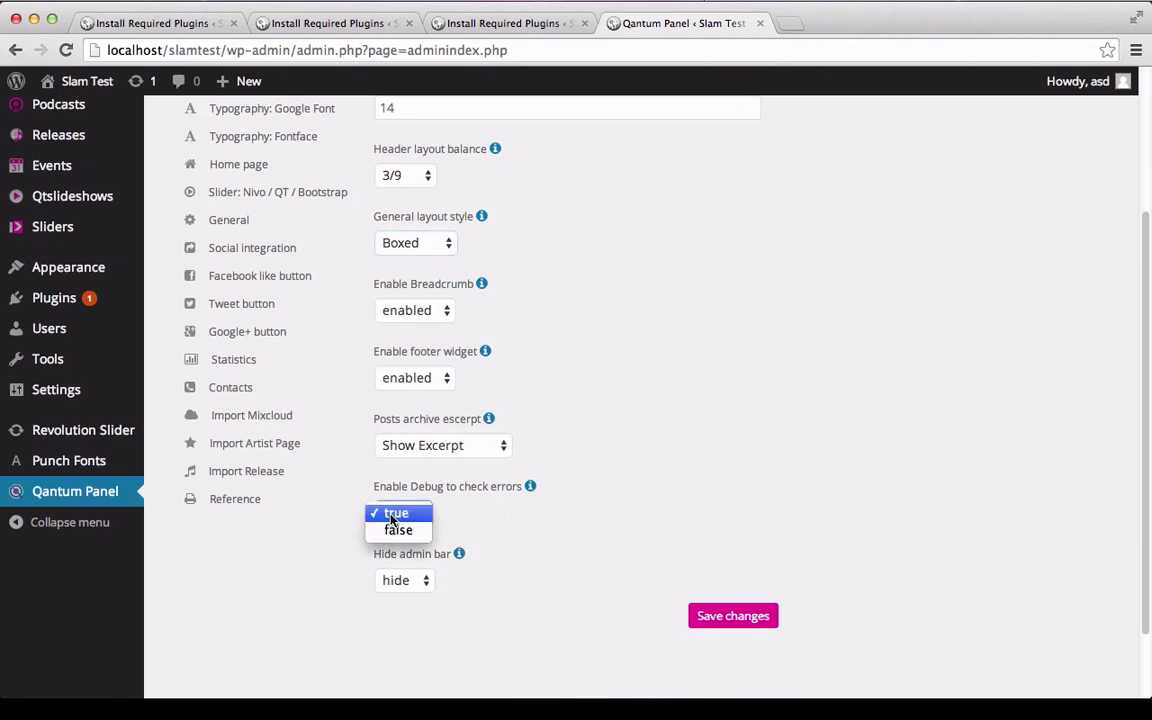
{"action": "left_click", "coordinate": [398, 530]}
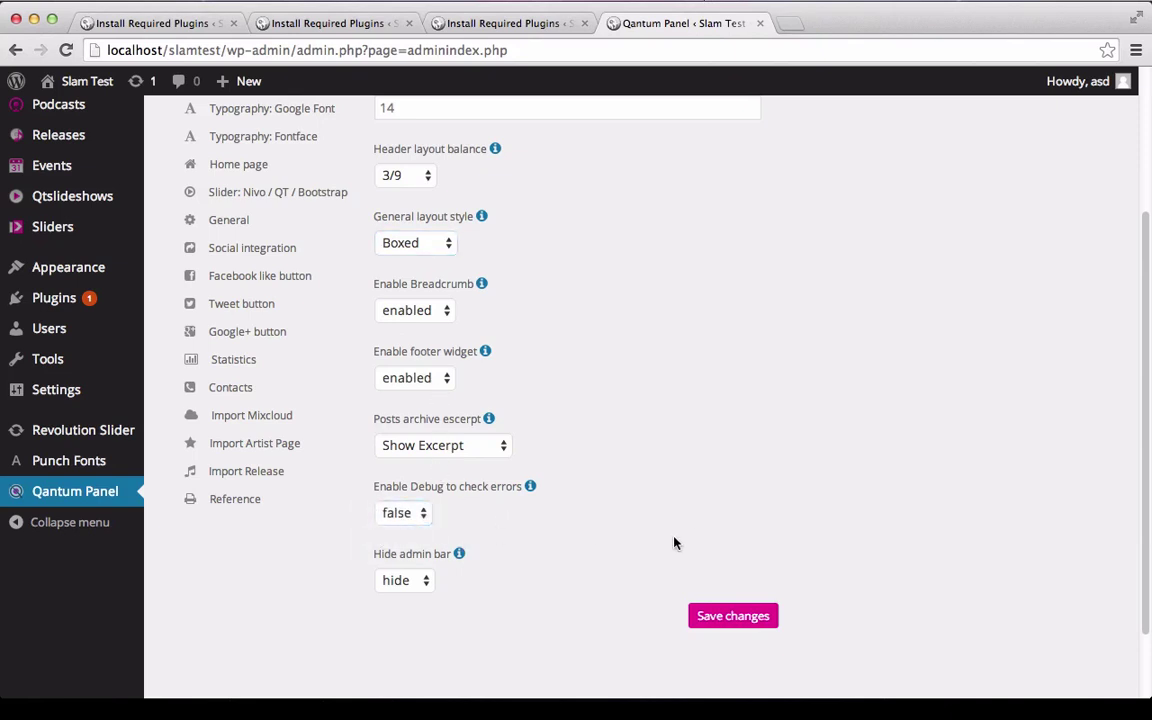
{"action": "left_click", "coordinate": [407, 590]}
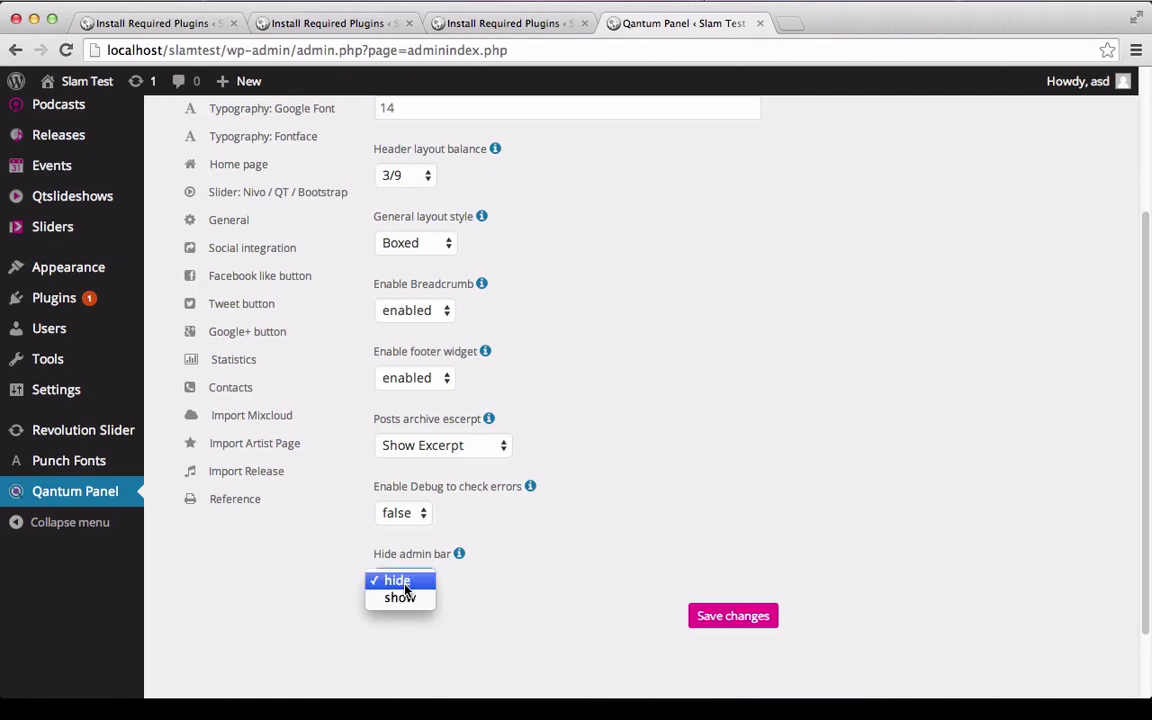
{"action": "left_click", "coordinate": [411, 600]}
{"action": "scroll", "coordinate": [940, 437], "scroll_direction": "up", "scroll_amount": 5}
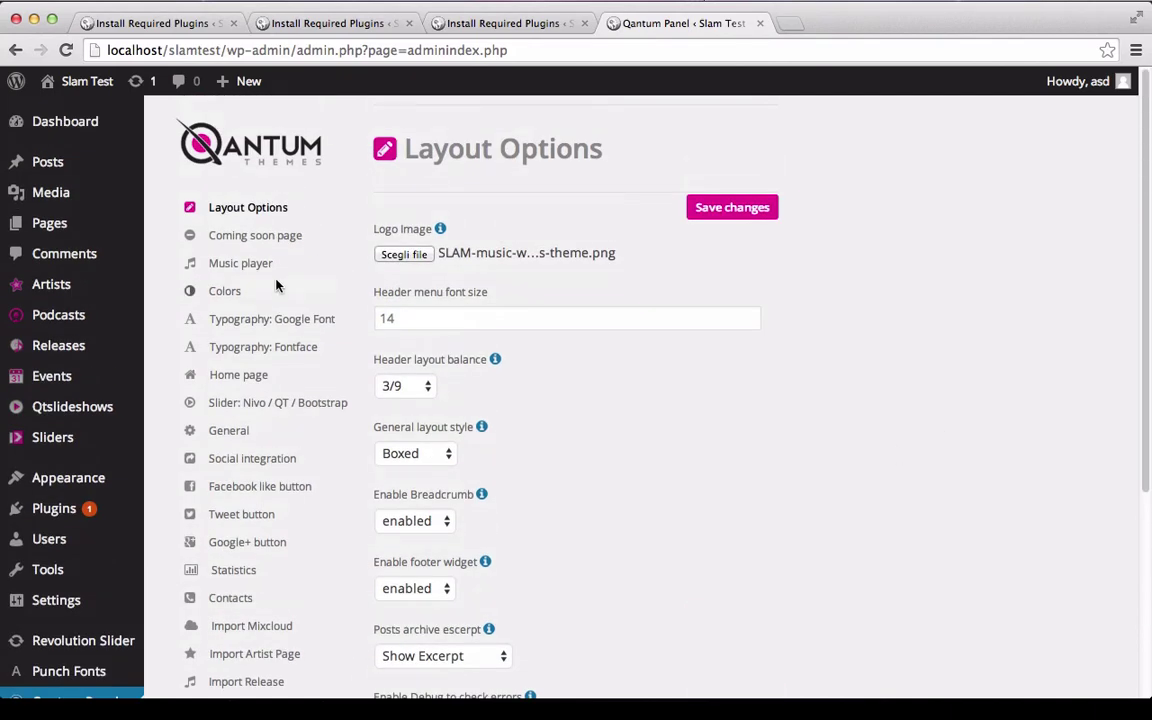
{"action": "left_click", "coordinate": [257, 237]}
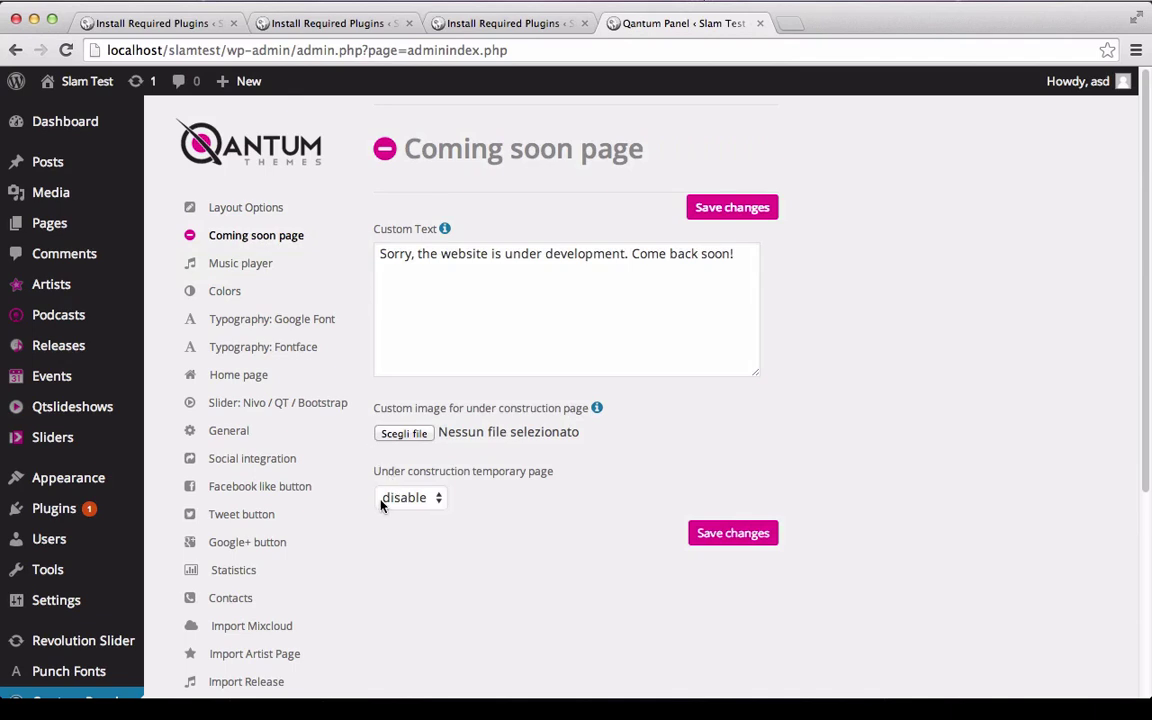
In Music player settings, set the waveform colour to #DB78FF and play ring to #FF91C1.
{"action": "left_click", "coordinate": [241, 266]}
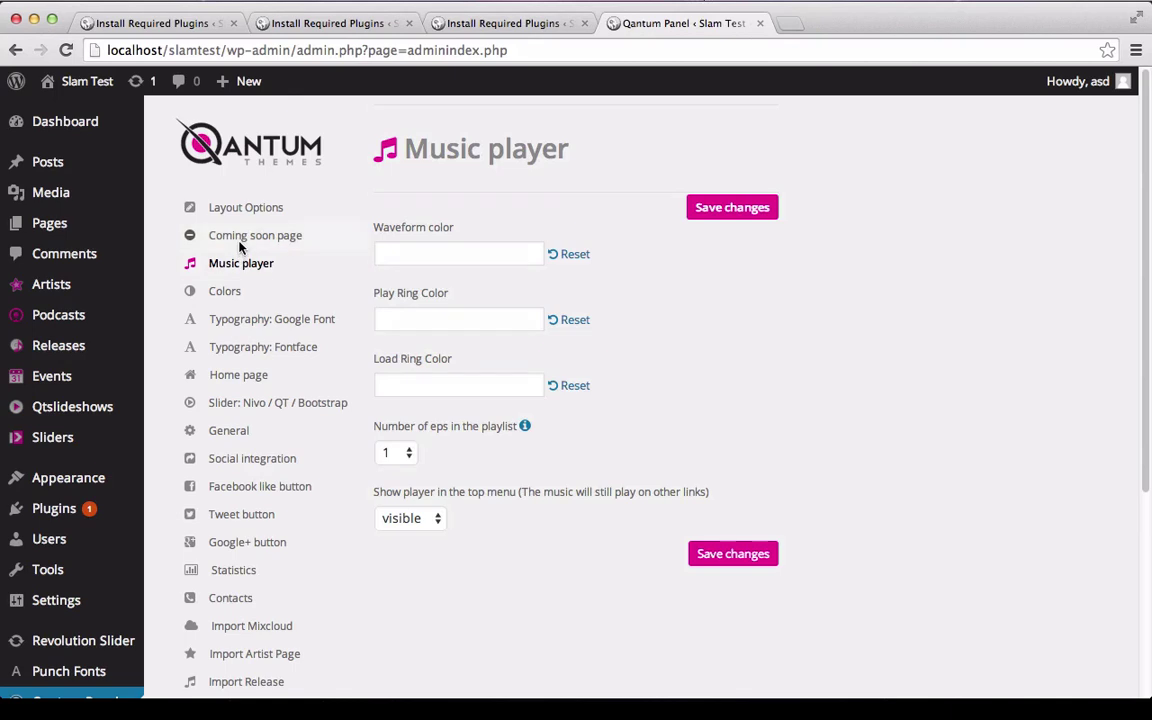
{"action": "left_click", "coordinate": [477, 253]}
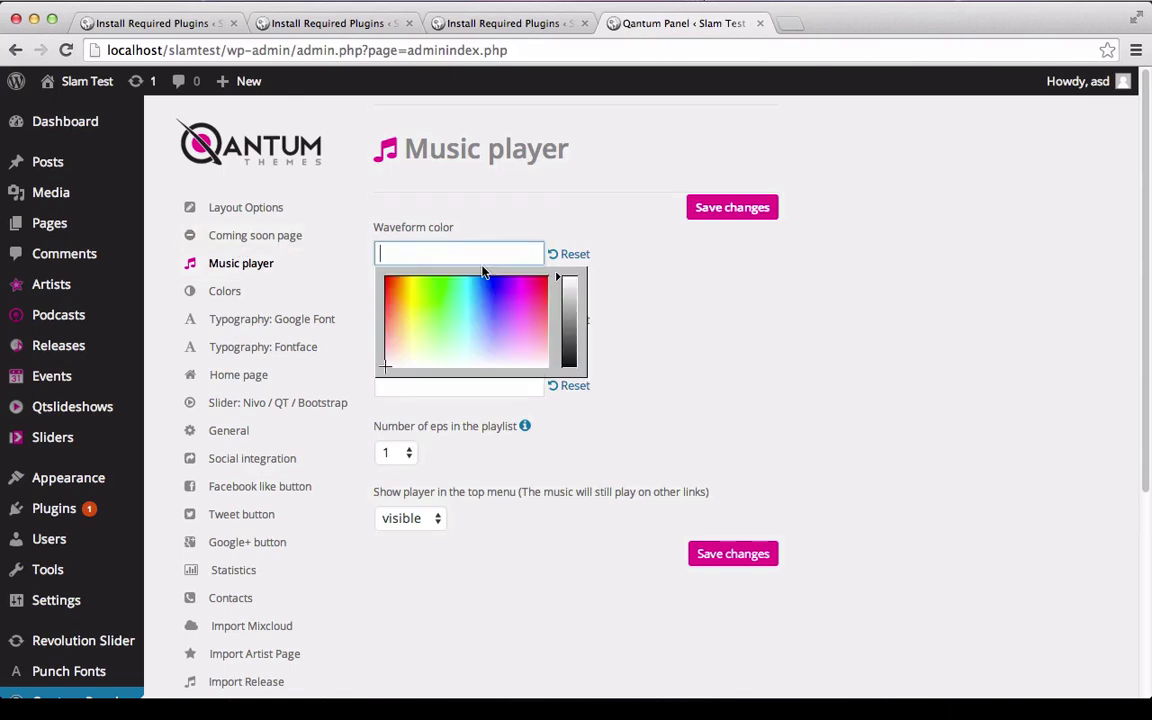
{"action": "left_click", "coordinate": [512, 319]}
{"action": "left_click", "coordinate": [330, 349]}
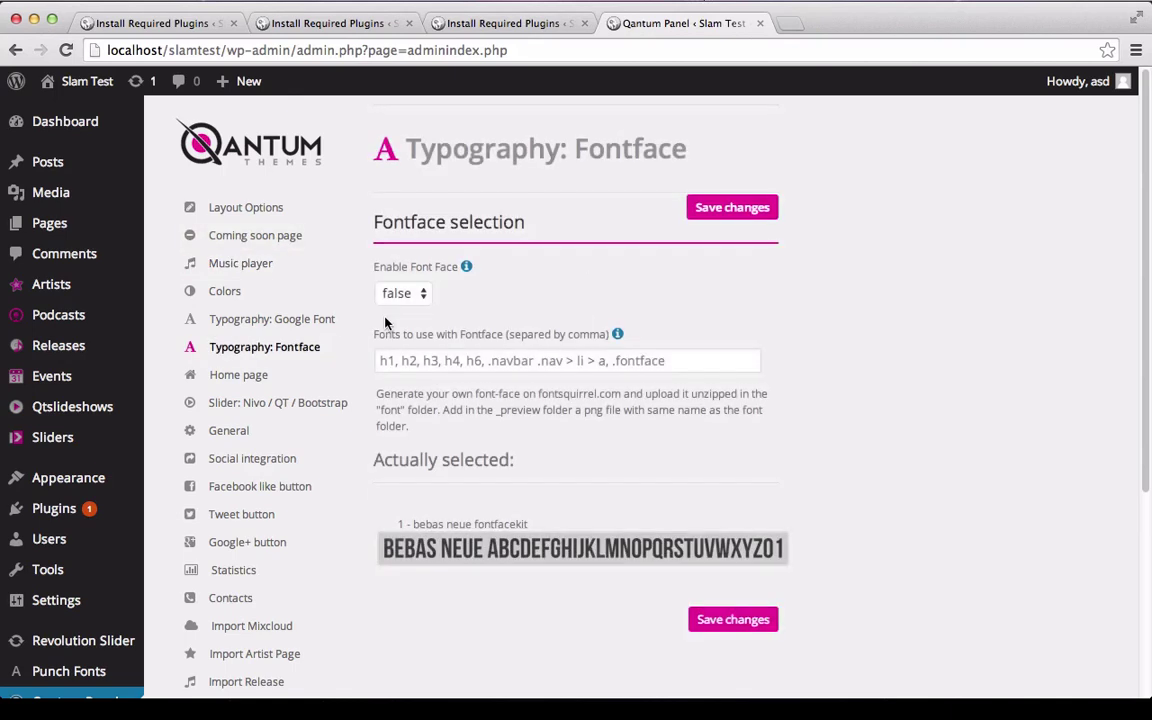
{"action": "left_click", "coordinate": [242, 264]}
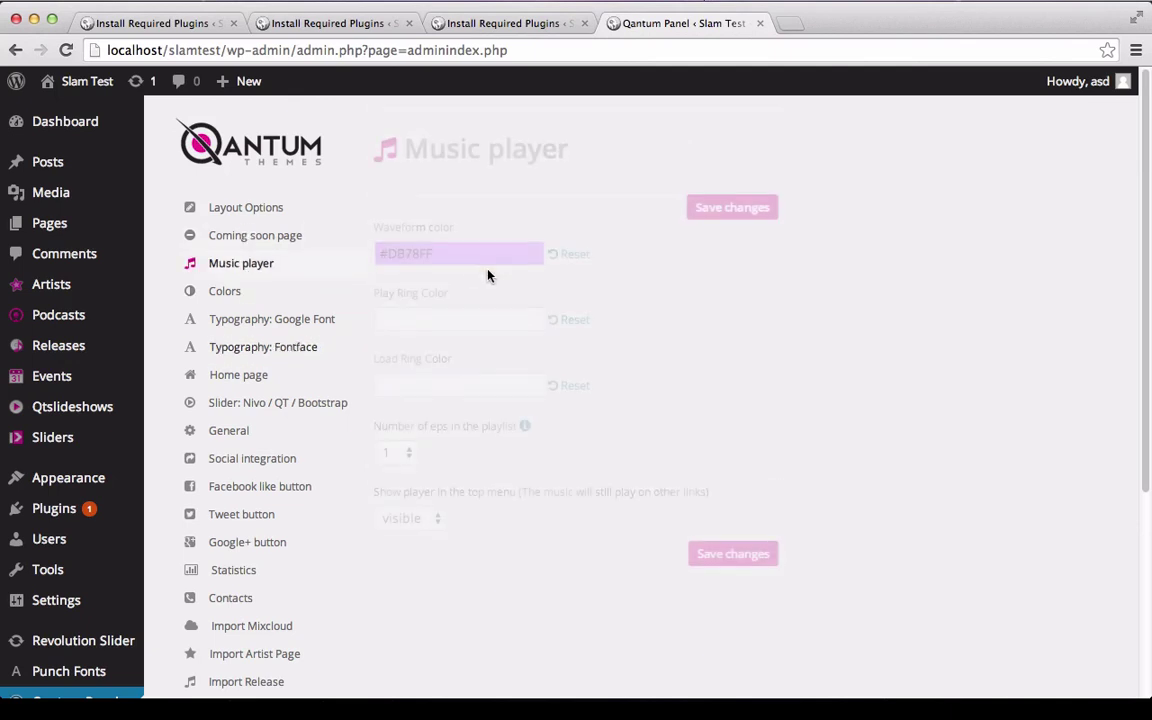
{"action": "left_click", "coordinate": [458, 319]}
{"action": "left_click", "coordinate": [537, 396]}
{"action": "left_click", "coordinate": [712, 319]}
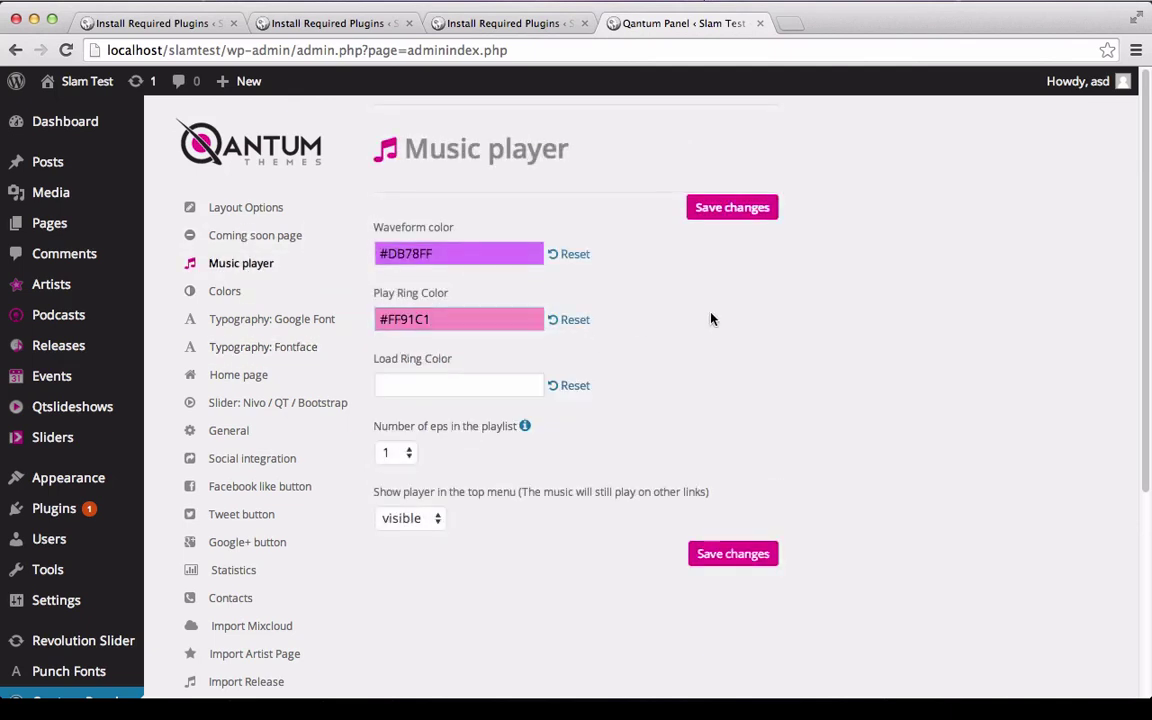
Set the load ring colour to #FFF563, show 4 eps, and keep the top-menu player visible.
{"action": "left_click", "coordinate": [412, 394]}
{"action": "type", "text": "#FFF563"}
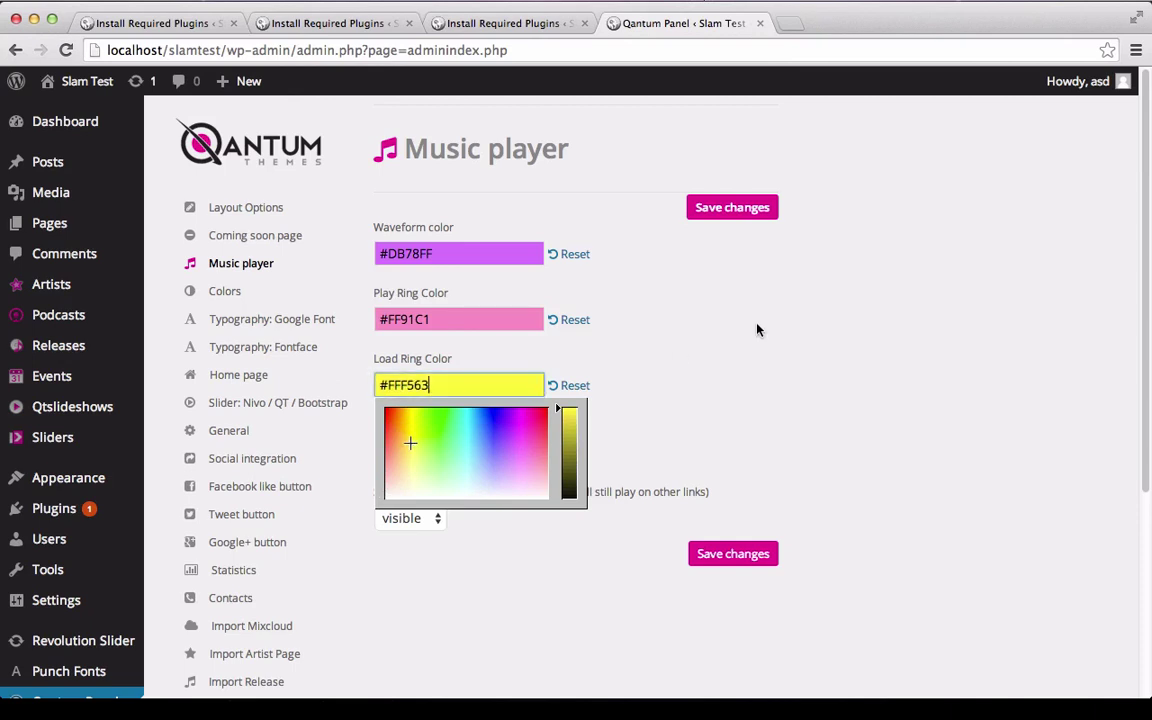
{"action": "left_click", "coordinate": [757, 330]}
{"action": "left_click", "coordinate": [404, 455]}
{"action": "left_click", "coordinate": [399, 505]}
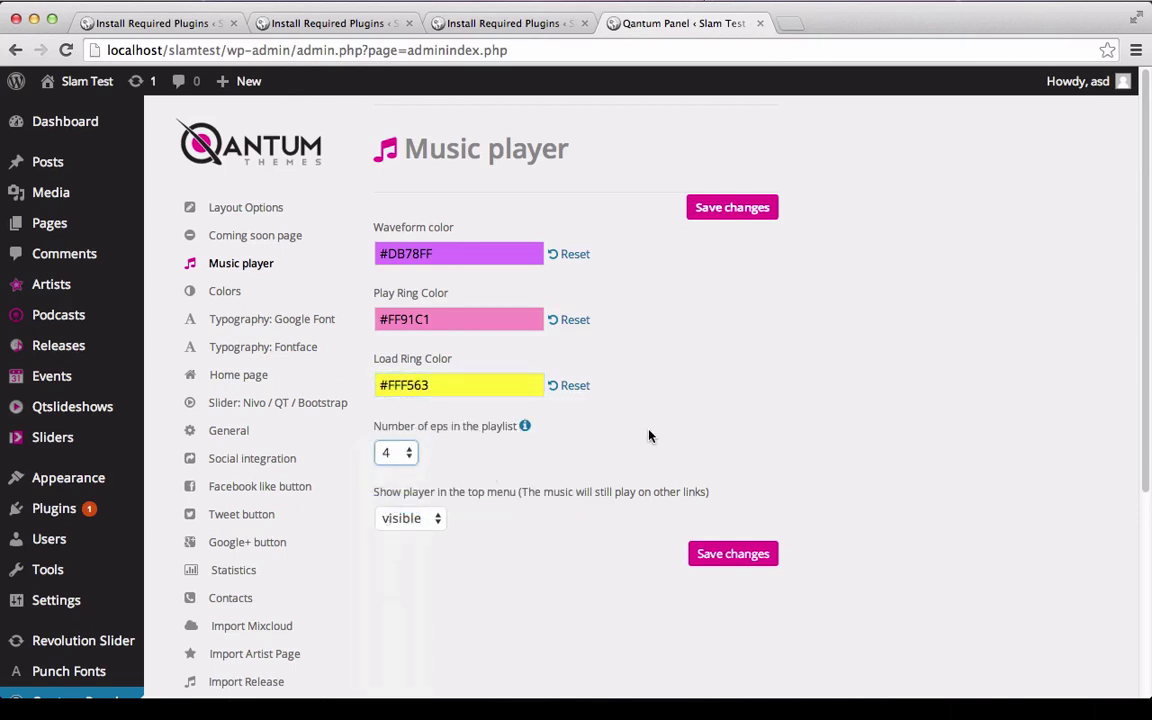
{"action": "left_click", "coordinate": [398, 519]}
{"action": "left_click", "coordinate": [403, 517]}
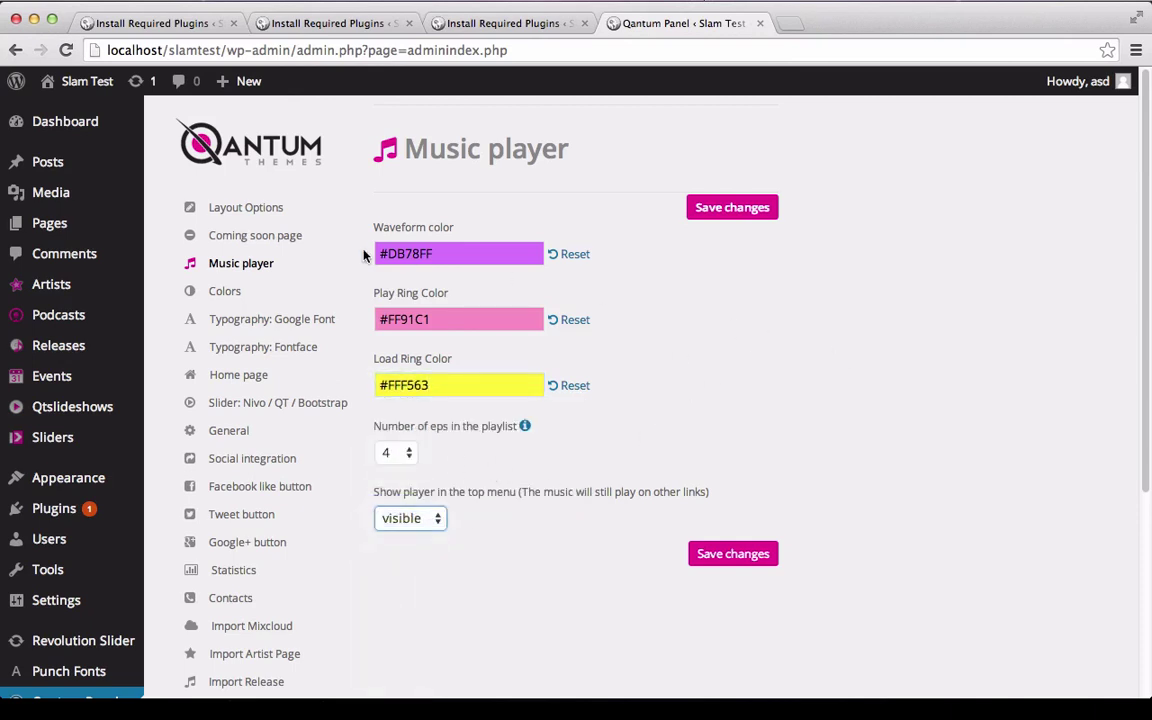
Choose the dark-magenta colour scheme skin in the theme colour settings.
{"action": "left_click", "coordinate": [291, 300]}
{"action": "left_click", "coordinate": [448, 256]}
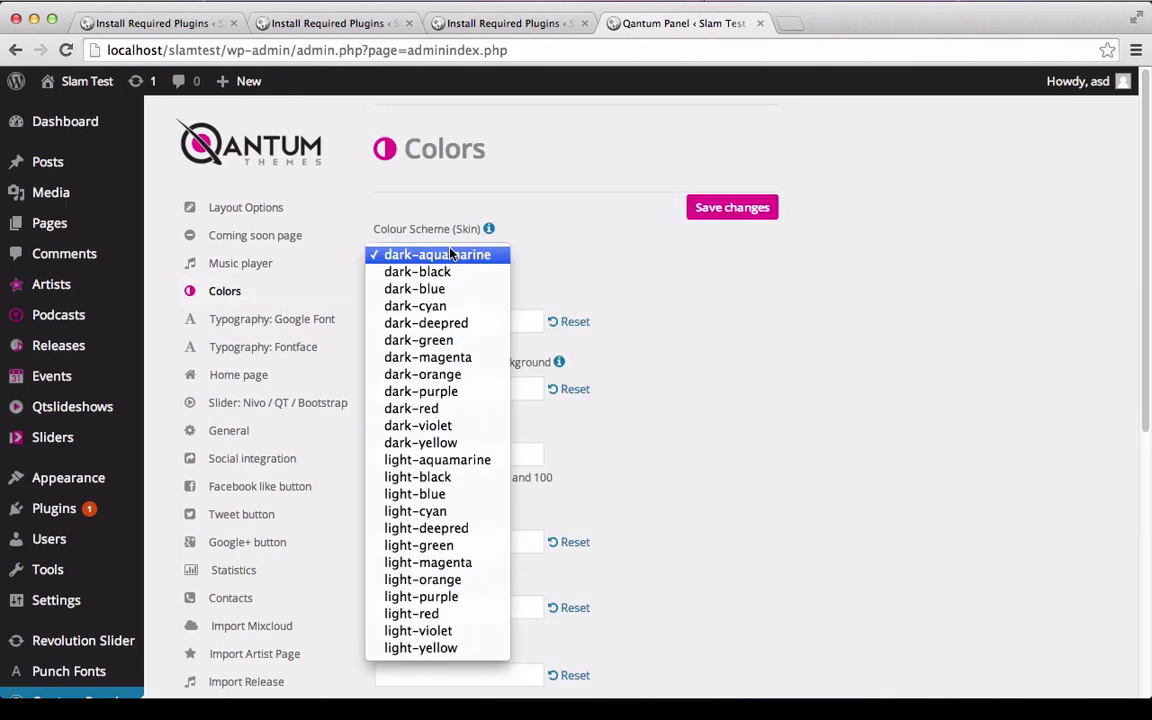
{"action": "left_click", "coordinate": [428, 357]}
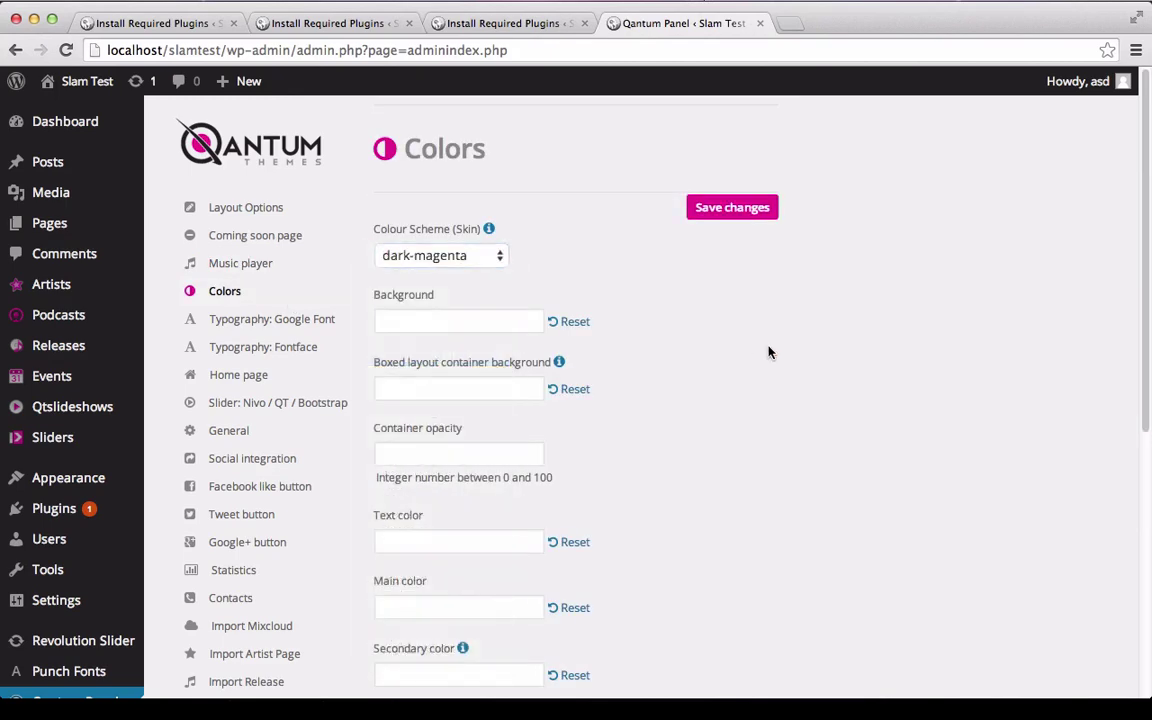
{"action": "scroll", "coordinate": [769, 352], "scroll_direction": "down", "scroll_amount": 5}
{"action": "scroll", "coordinate": [769, 352], "scroll_direction": "up", "scroll_amount": 4}
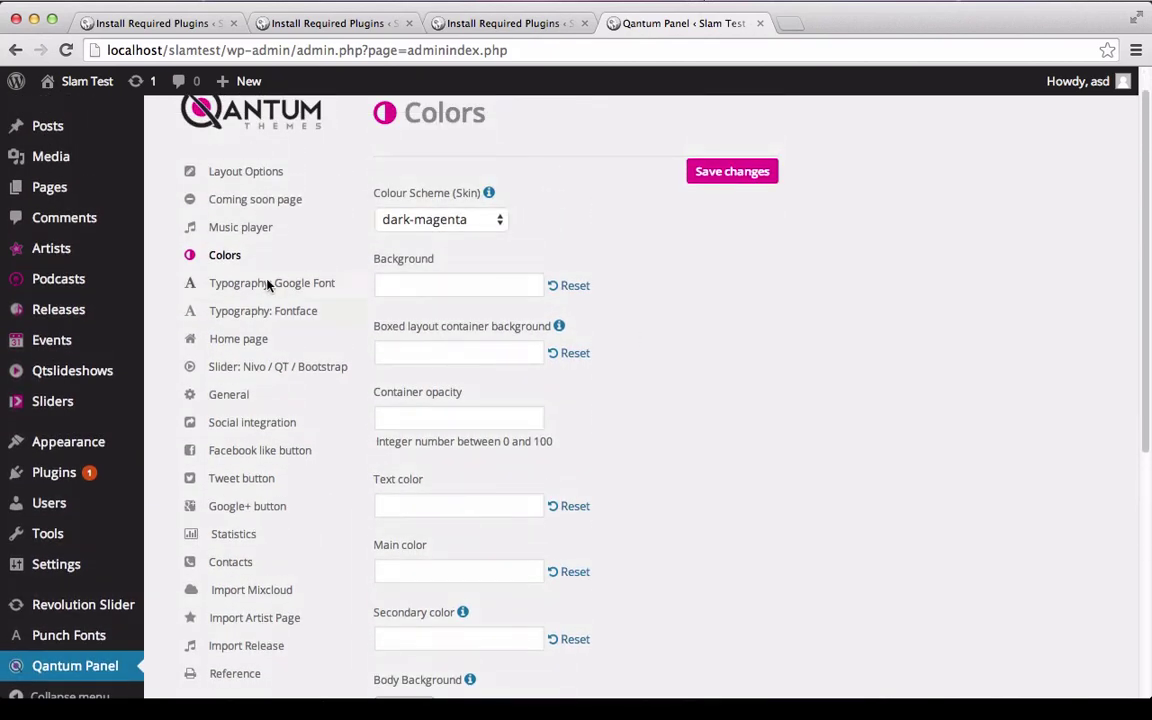
Set Font Family 1 to Offside in the Google Font typography settings.
{"action": "left_click", "coordinate": [268, 286]}
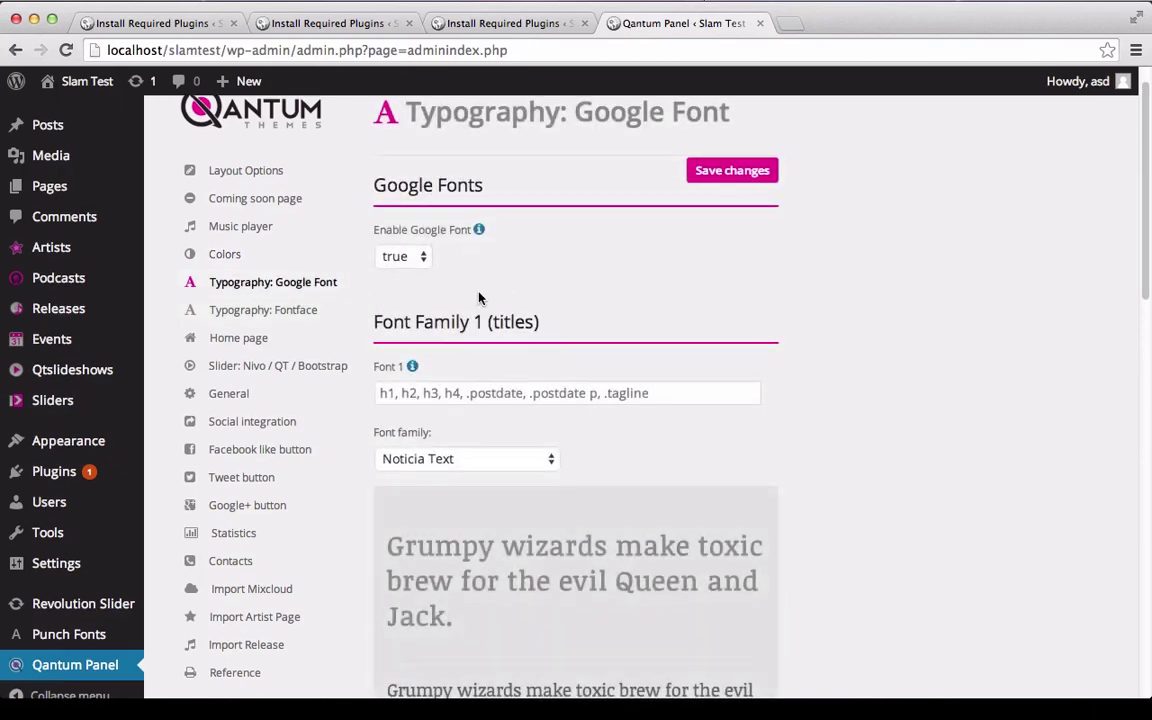
{"action": "scroll", "coordinate": [460, 250], "scroll_direction": "down", "scroll_amount": 2}
{"action": "scroll", "coordinate": [475, 288], "scroll_direction": "down", "scroll_amount": 4}
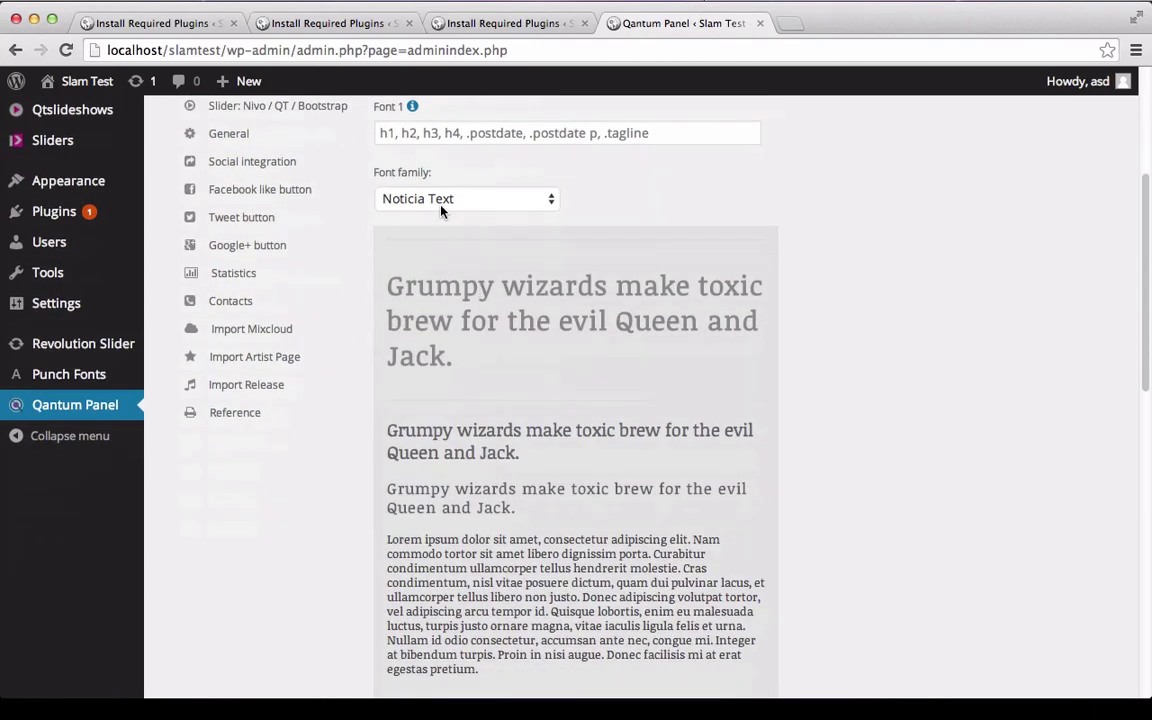
{"action": "left_click", "coordinate": [442, 200]}
{"action": "left_click", "coordinate": [478, 441]}
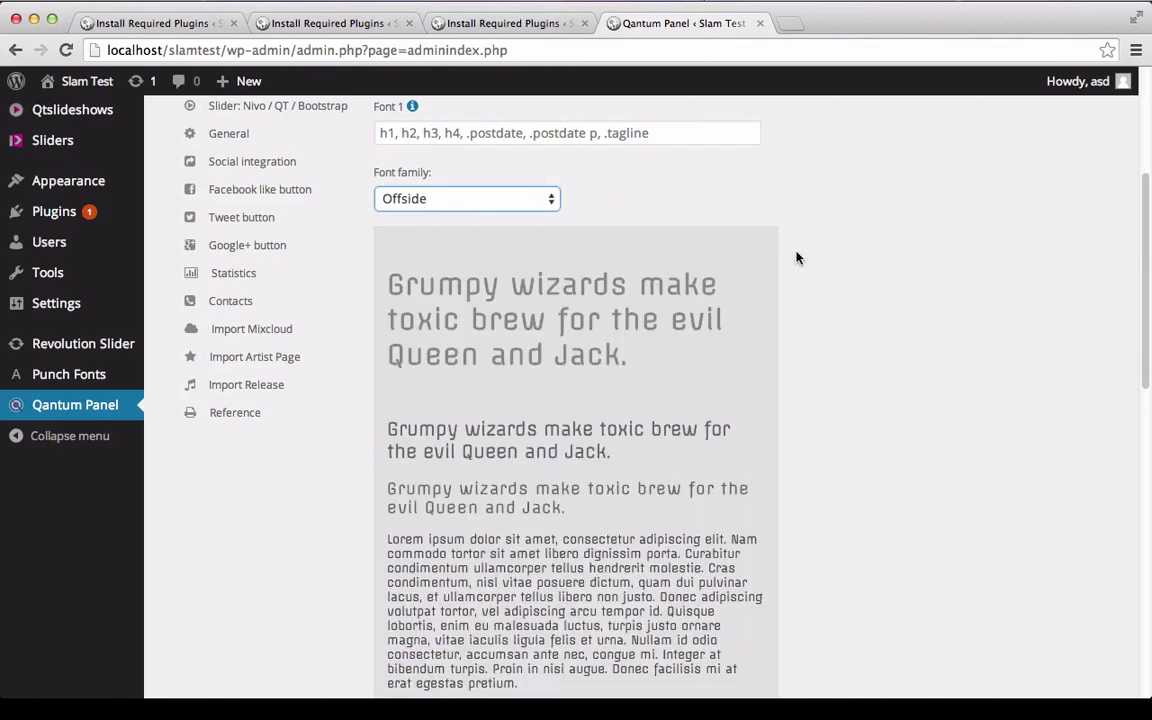
Change Font Family 2 from Alef to Angkor.
{"action": "scroll", "coordinate": [797, 257], "scroll_direction": "down", "scroll_amount": 10}
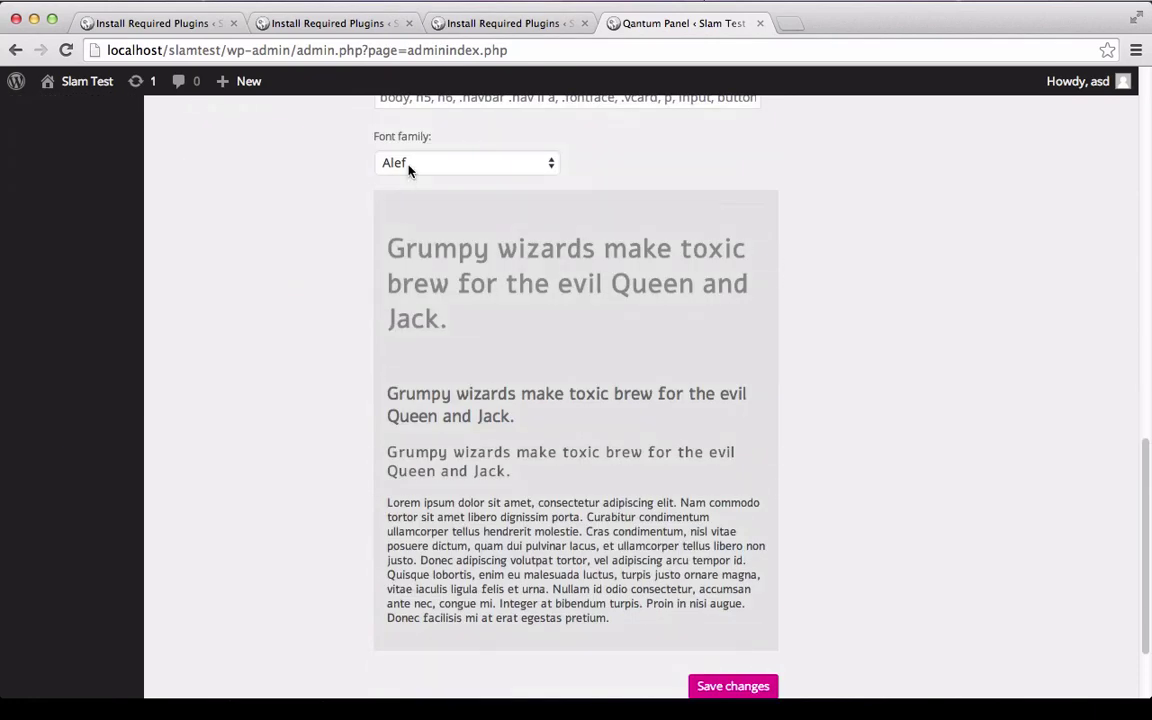
{"action": "left_click", "coordinate": [409, 170]}
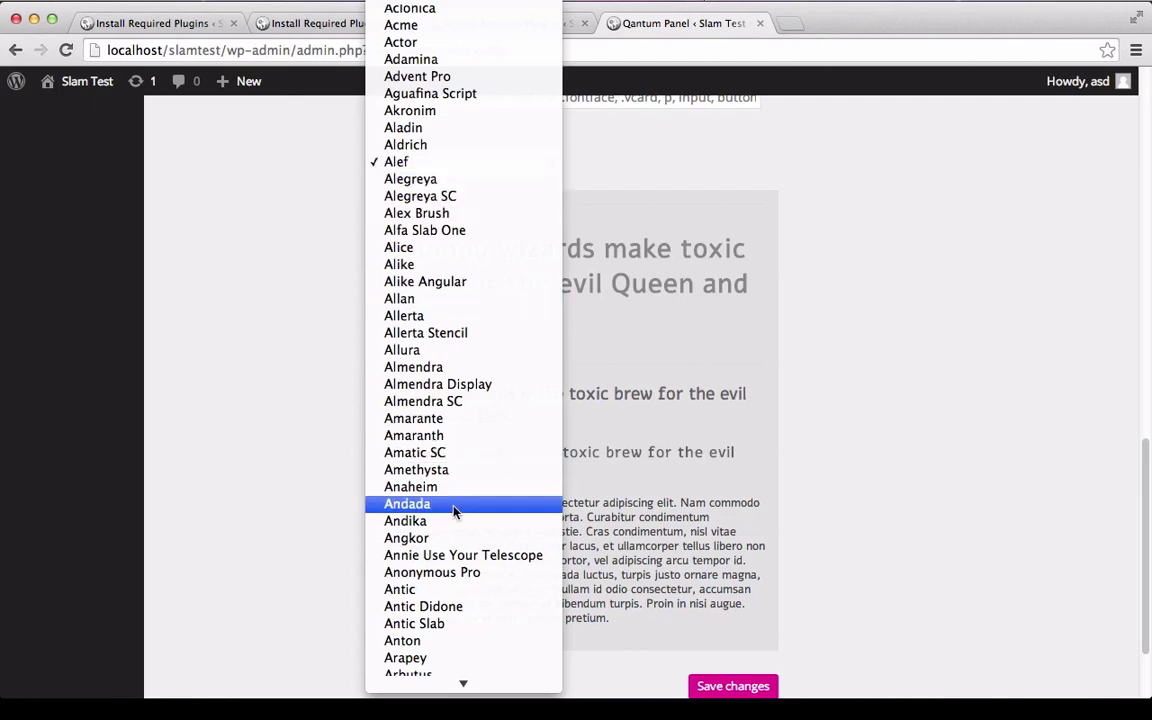
{"action": "scroll", "coordinate": [456, 560], "scroll_direction": "down", "scroll_amount": 10}
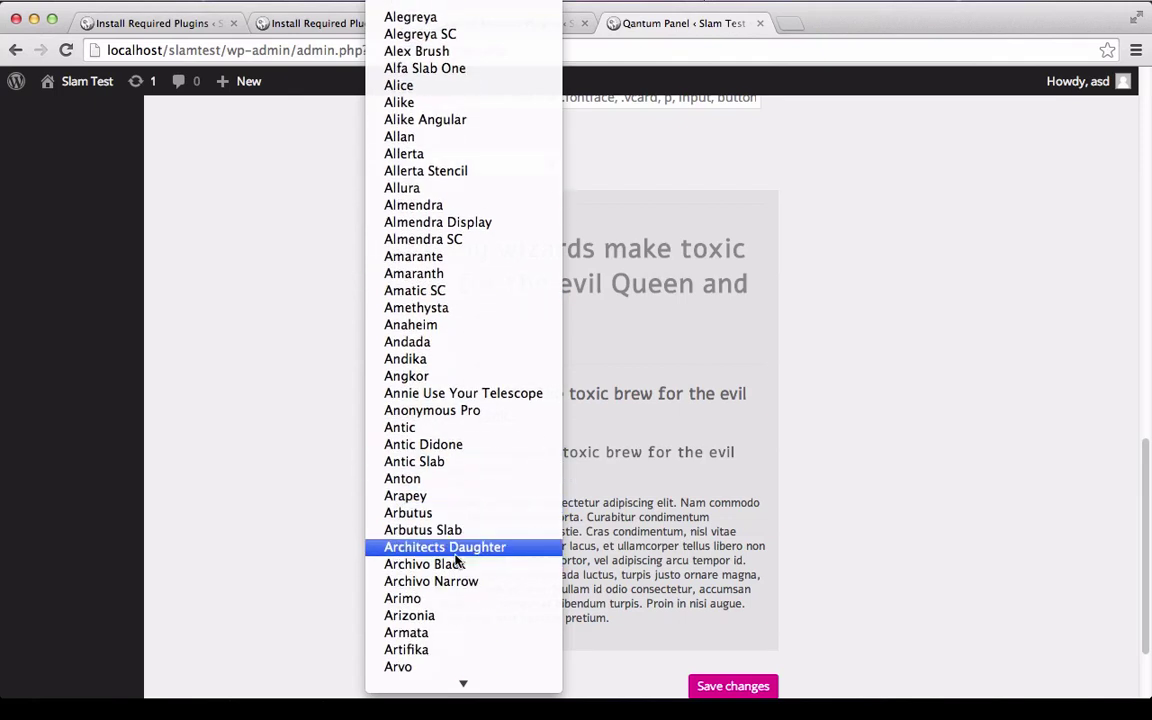
{"action": "scroll", "coordinate": [456, 560], "scroll_direction": "down", "scroll_amount": 12}
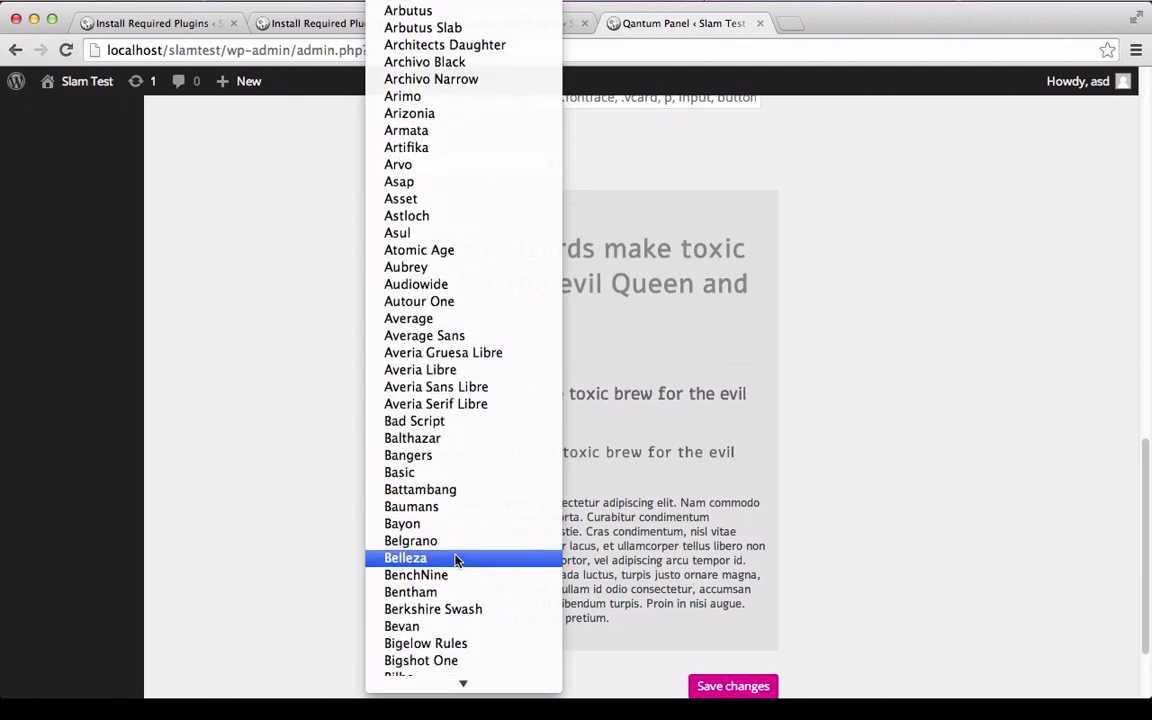
{"action": "scroll", "coordinate": [456, 560], "scroll_direction": "up", "scroll_amount": 5}
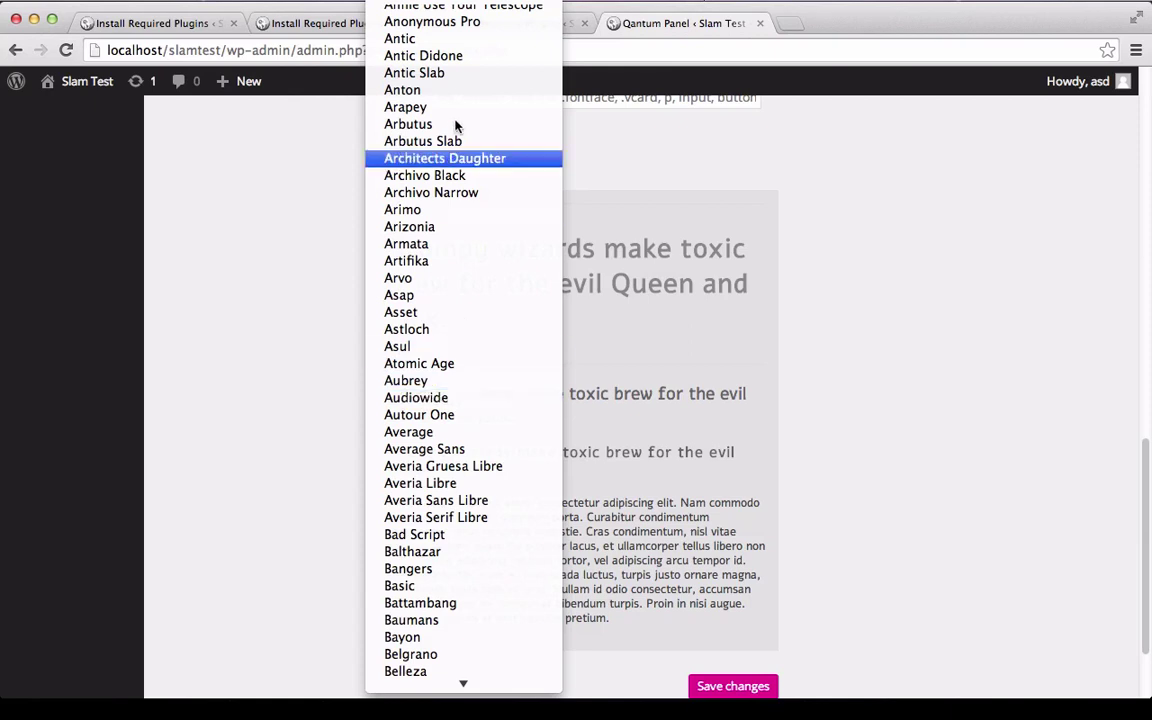
{"action": "scroll", "coordinate": [462, 108], "scroll_direction": "up", "scroll_amount": 4}
{"action": "scroll", "coordinate": [462, 108], "scroll_direction": "up", "scroll_amount": 6}
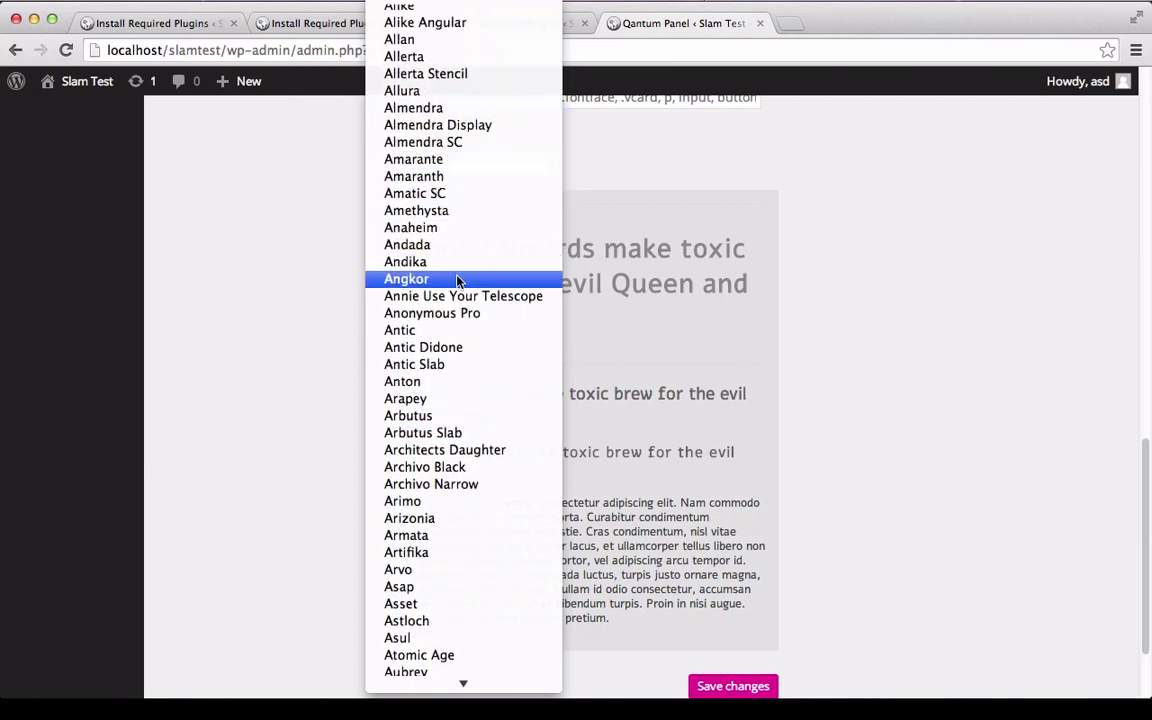
{"action": "left_click", "coordinate": [458, 280]}
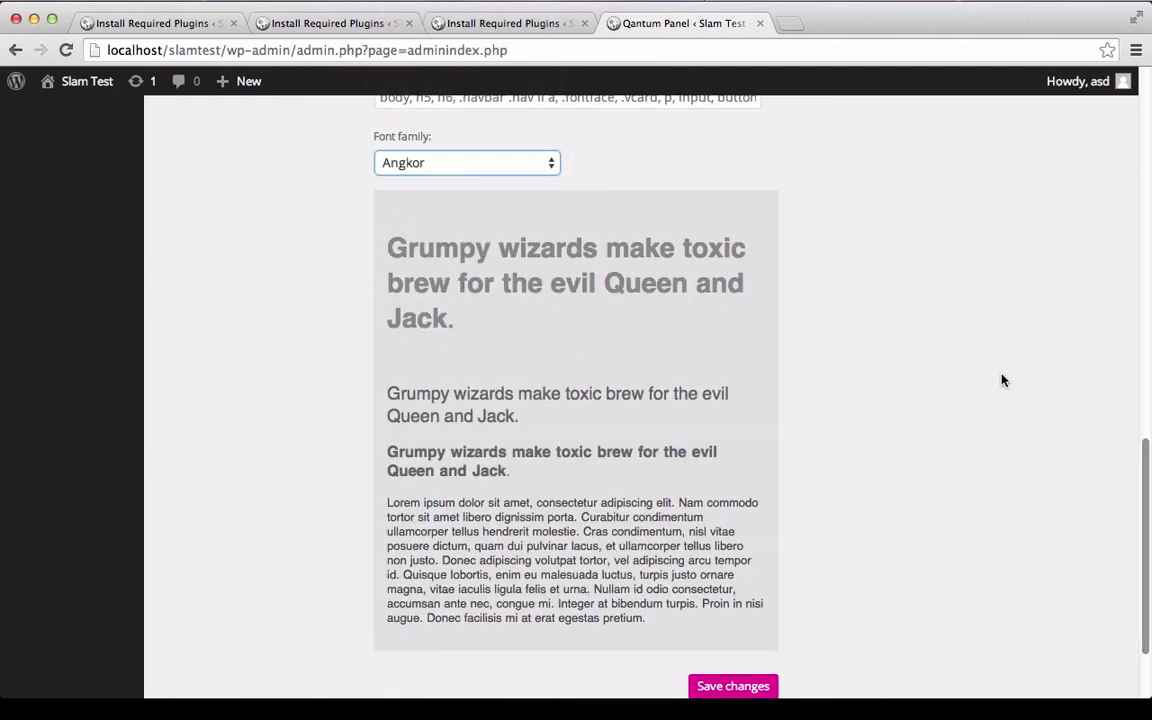
{"action": "scroll", "coordinate": [1001, 380], "scroll_direction": "up", "scroll_amount": 8}
{"action": "scroll", "coordinate": [1001, 380], "scroll_direction": "up", "scroll_amount": 5}
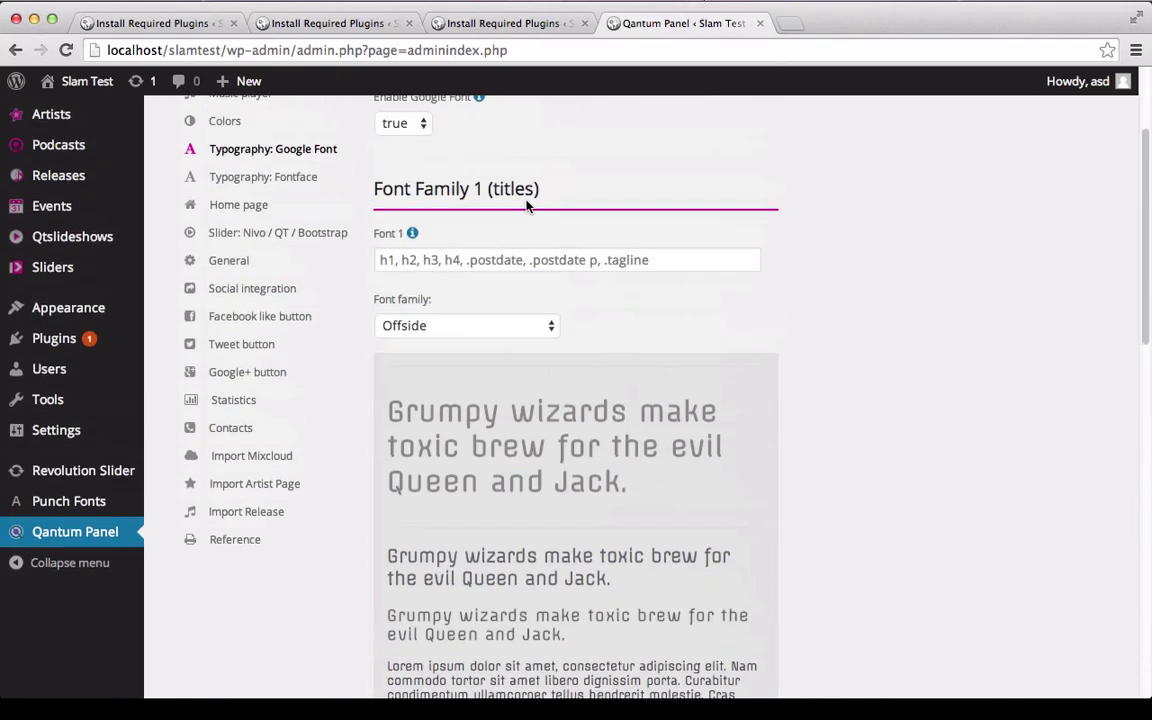
Set the Home page's MODULE 1 custom page content to Sample Page.
{"action": "left_click", "coordinate": [251, 336]}
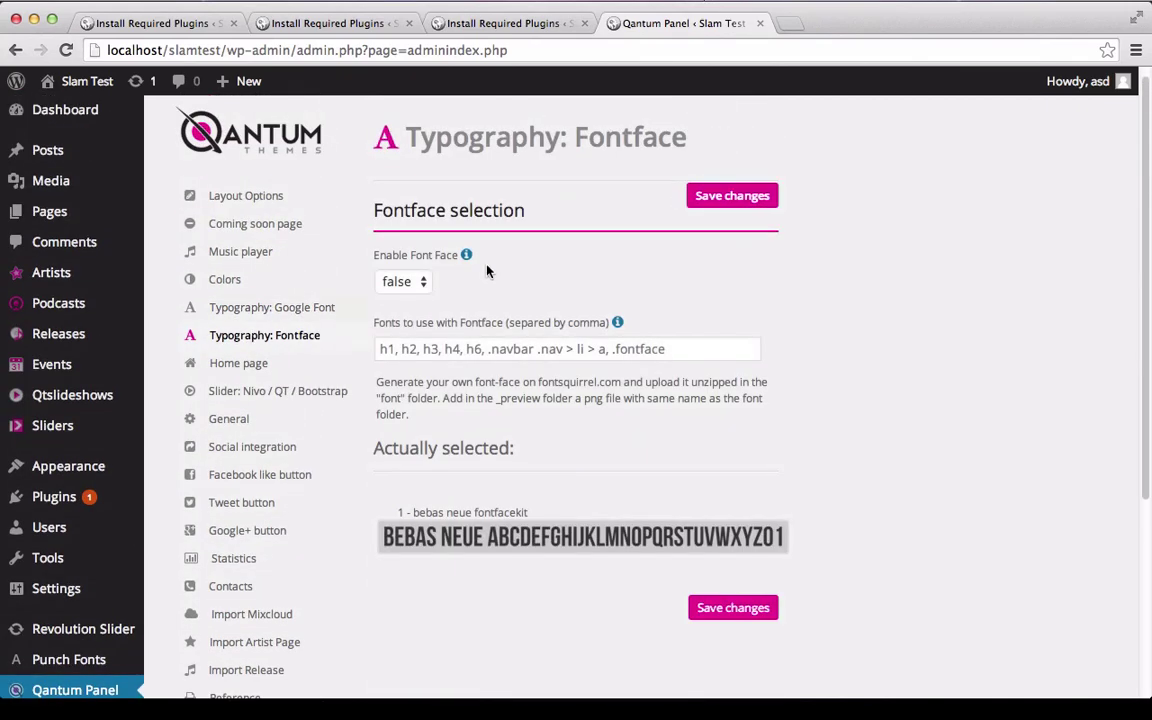
{"action": "left_click", "coordinate": [225, 366]}
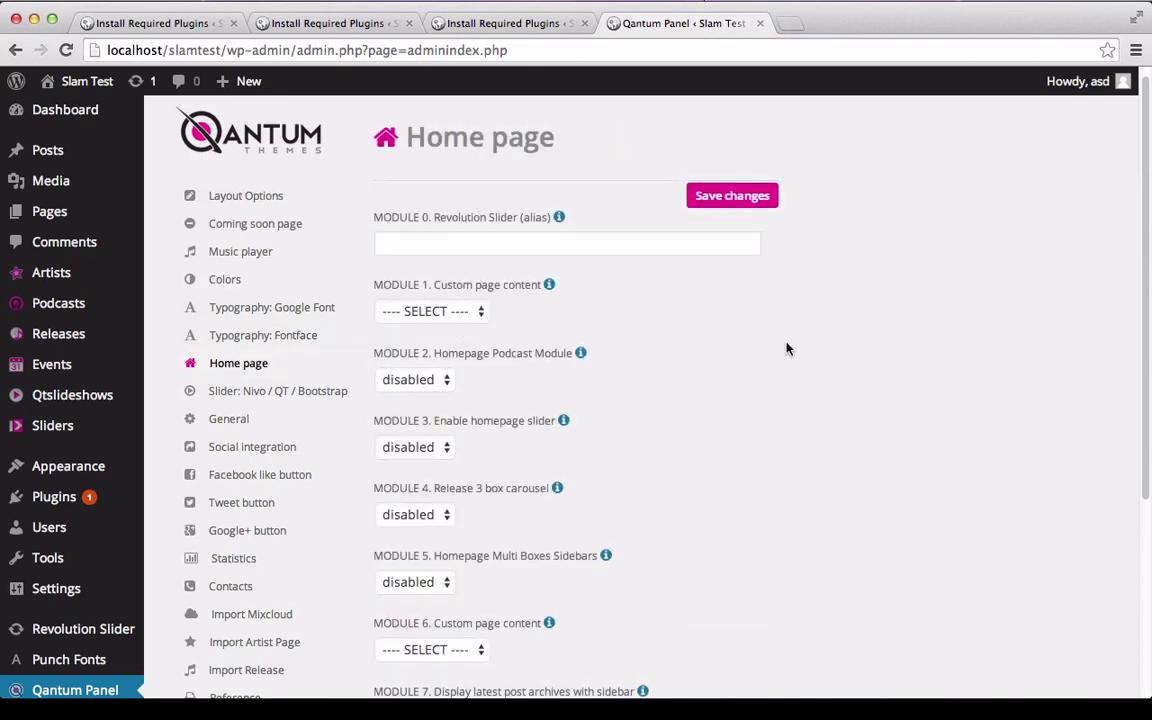
{"action": "scroll", "coordinate": [710, 342], "scroll_direction": "down", "scroll_amount": 1}
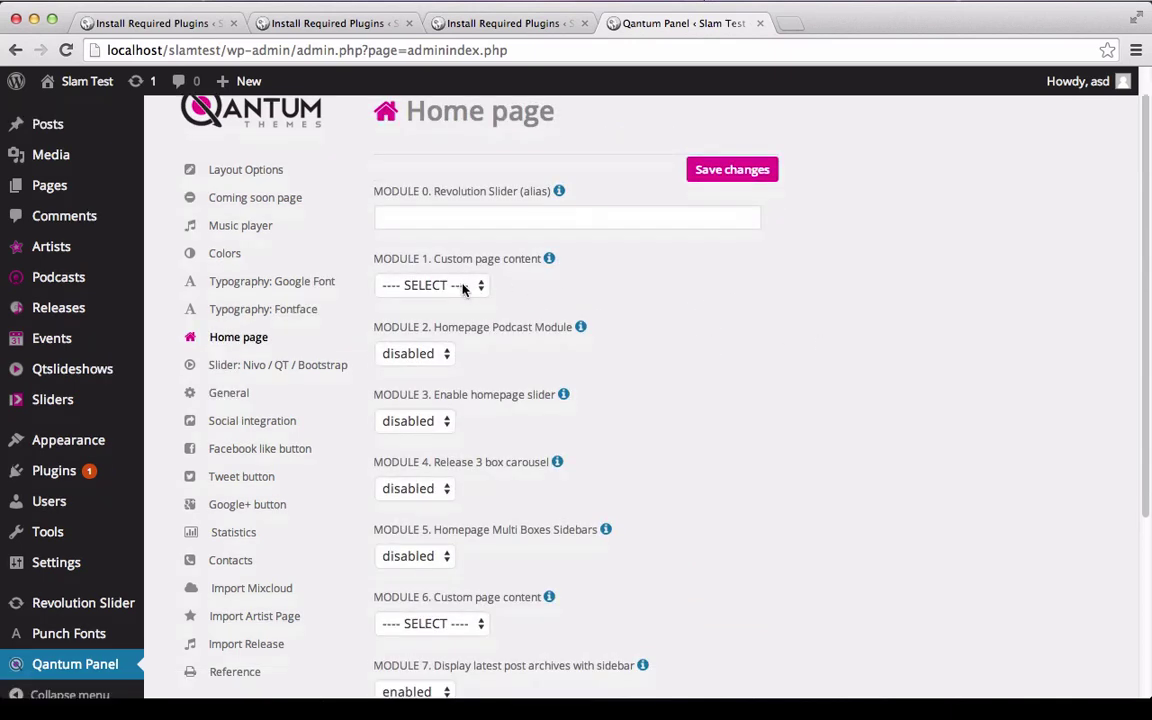
{"action": "left_click", "coordinate": [430, 288]}
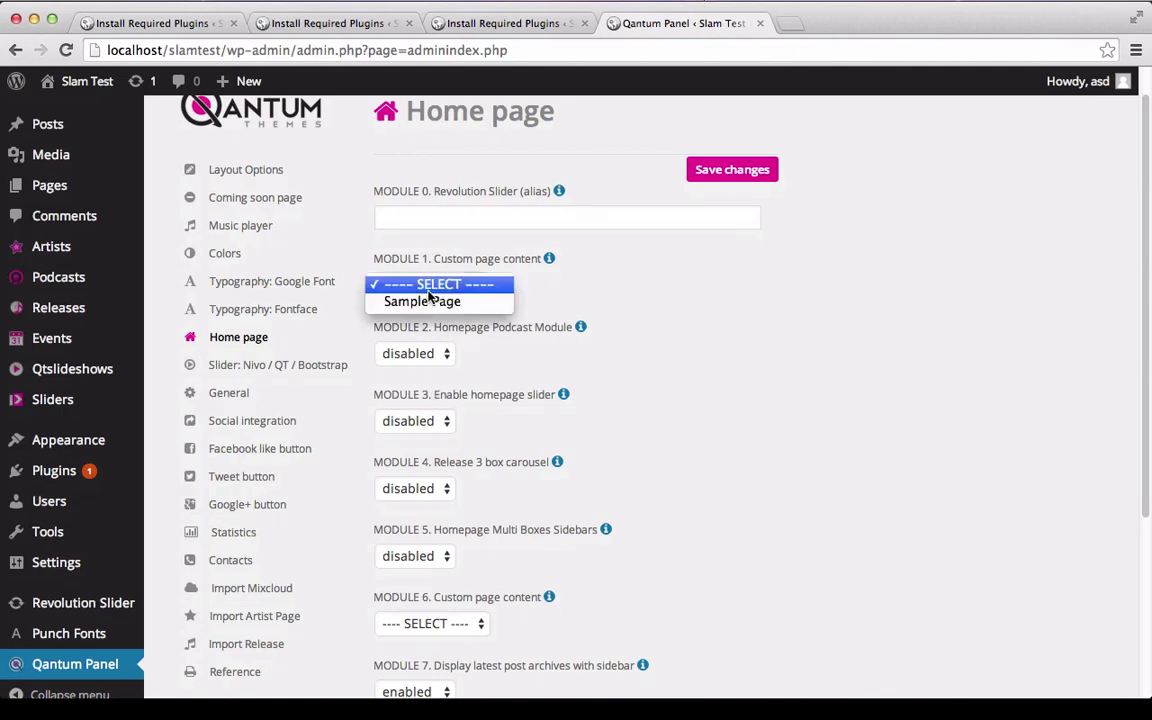
{"action": "left_click", "coordinate": [424, 301]}
{"action": "key", "text": "Tab"}
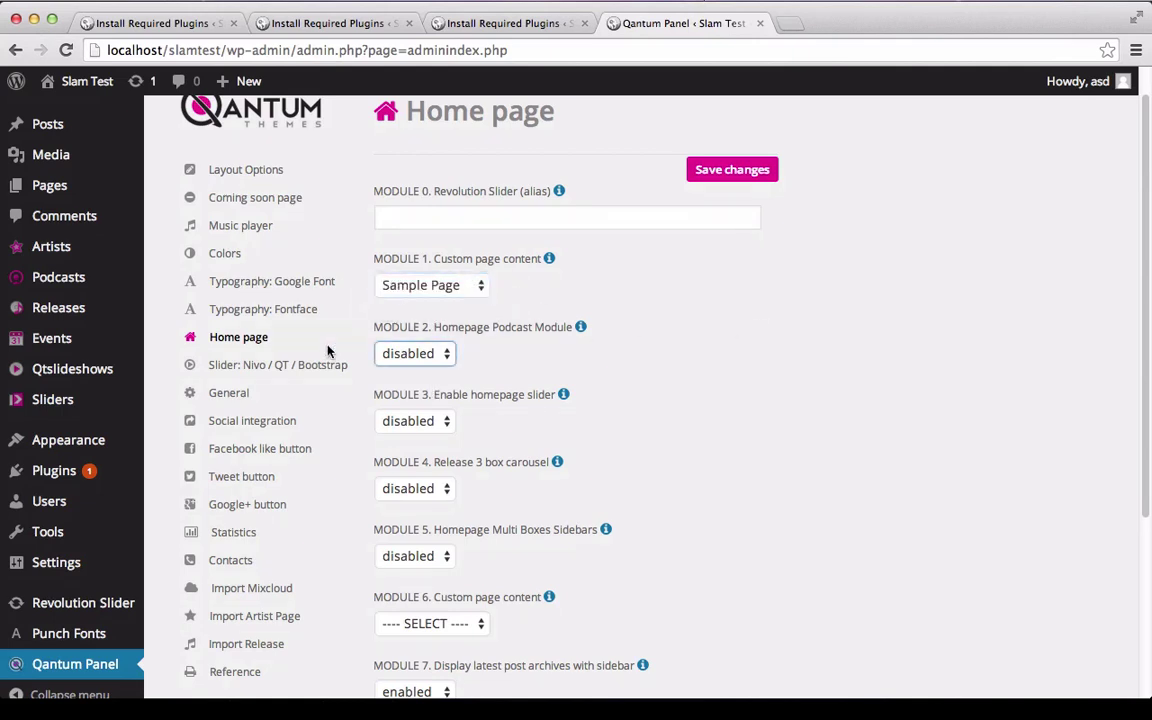
{"action": "left_click", "coordinate": [232, 367]}
{"action": "left_click", "coordinate": [230, 392]}
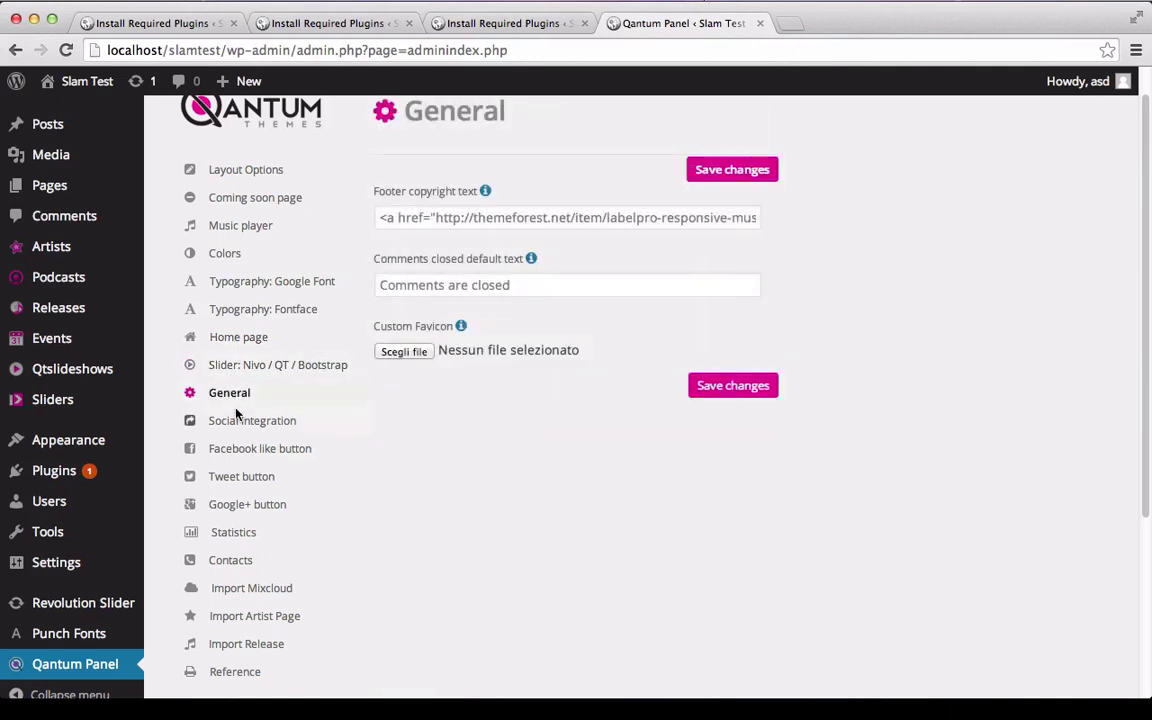
Enable Embed SDK and auto-add of the Facebook like button on single pages and posts.
{"action": "left_click", "coordinate": [237, 416]}
{"action": "scroll", "coordinate": [512, 434], "scroll_direction": "down", "scroll_amount": 2}
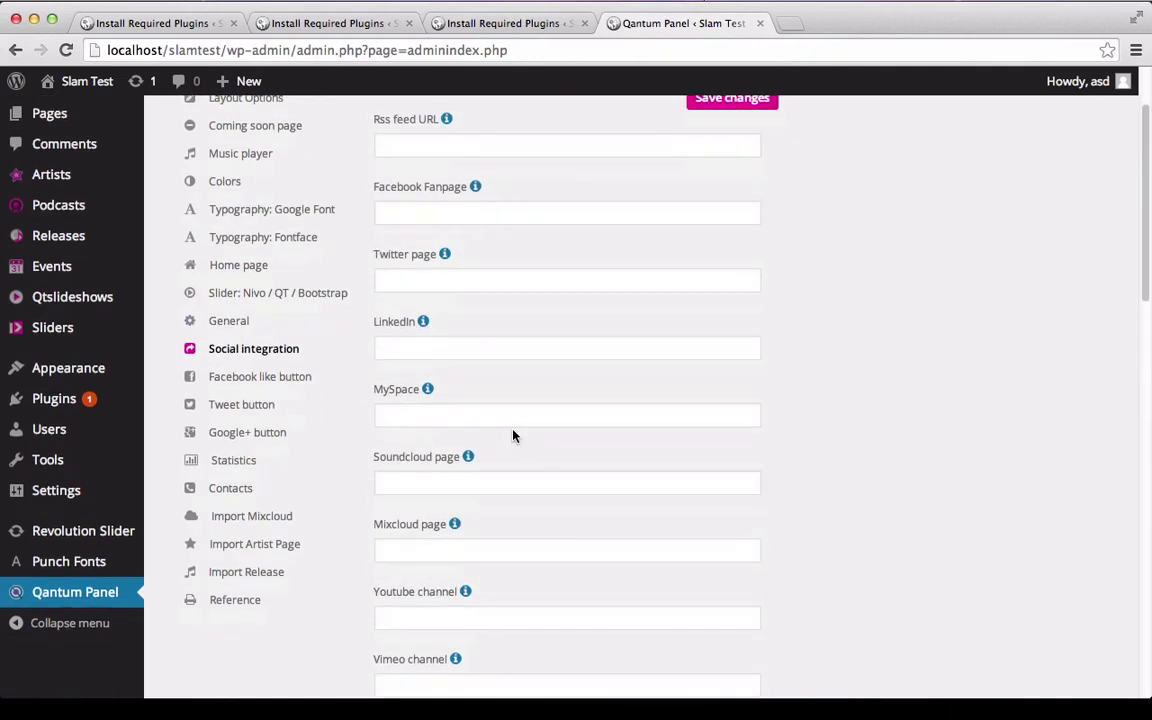
{"action": "left_click", "coordinate": [254, 376]}
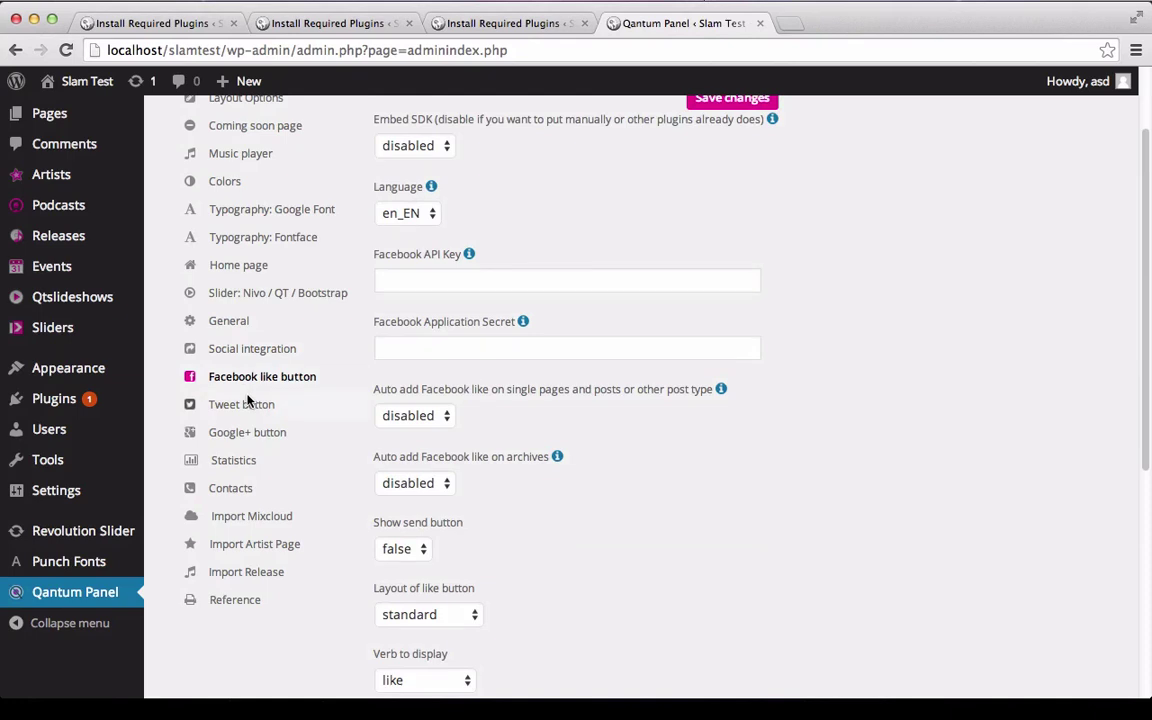
{"action": "left_click", "coordinate": [428, 148]}
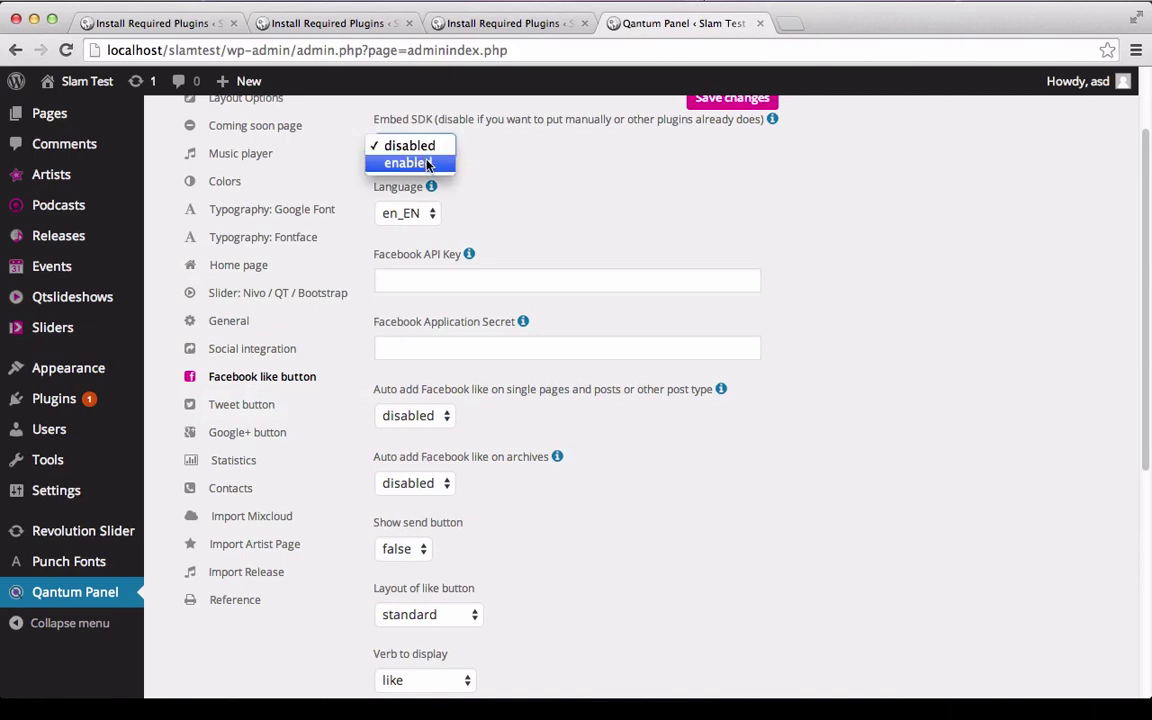
{"action": "left_click", "coordinate": [427, 162]}
{"action": "scroll", "coordinate": [674, 178], "scroll_direction": "up", "scroll_amount": 2}
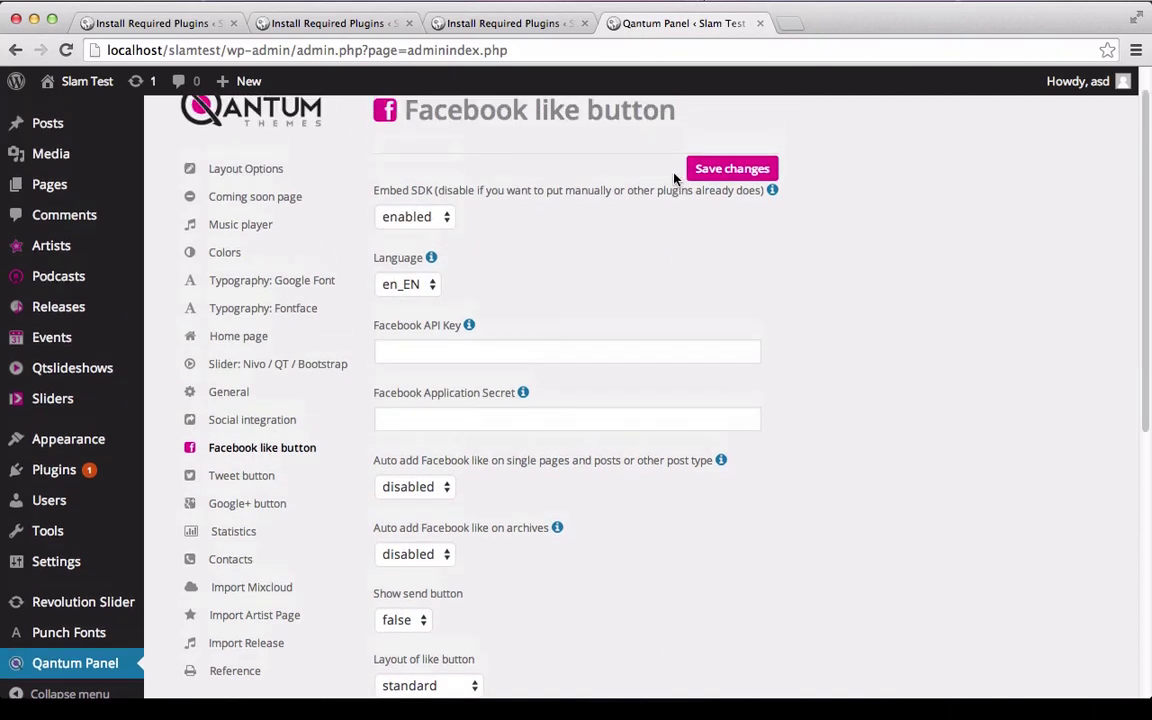
{"action": "left_click", "coordinate": [398, 487]}
{"action": "left_click", "coordinate": [411, 504]}
Enable auto-add for the Tweet button and the Google+ button.
{"action": "left_click", "coordinate": [250, 480]}
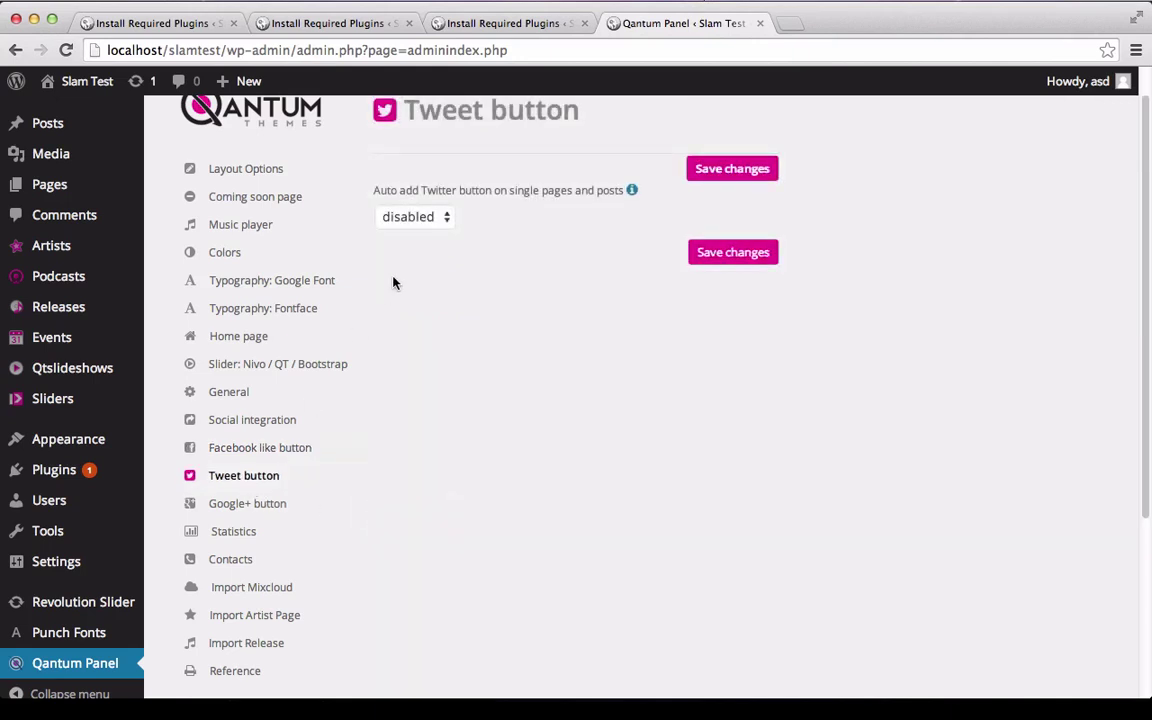
{"action": "left_click", "coordinate": [400, 220]}
{"action": "left_click", "coordinate": [408, 231]}
{"action": "left_click", "coordinate": [224, 505]}
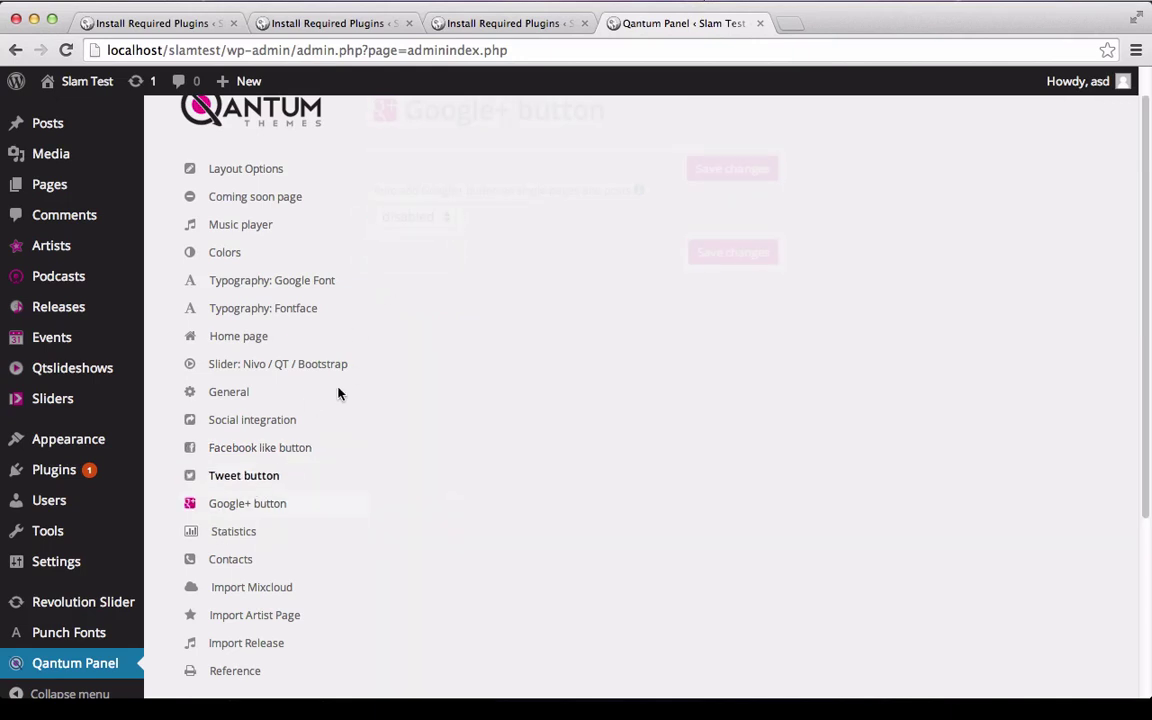
{"action": "left_click", "coordinate": [391, 218]}
{"action": "left_click", "coordinate": [408, 233]}
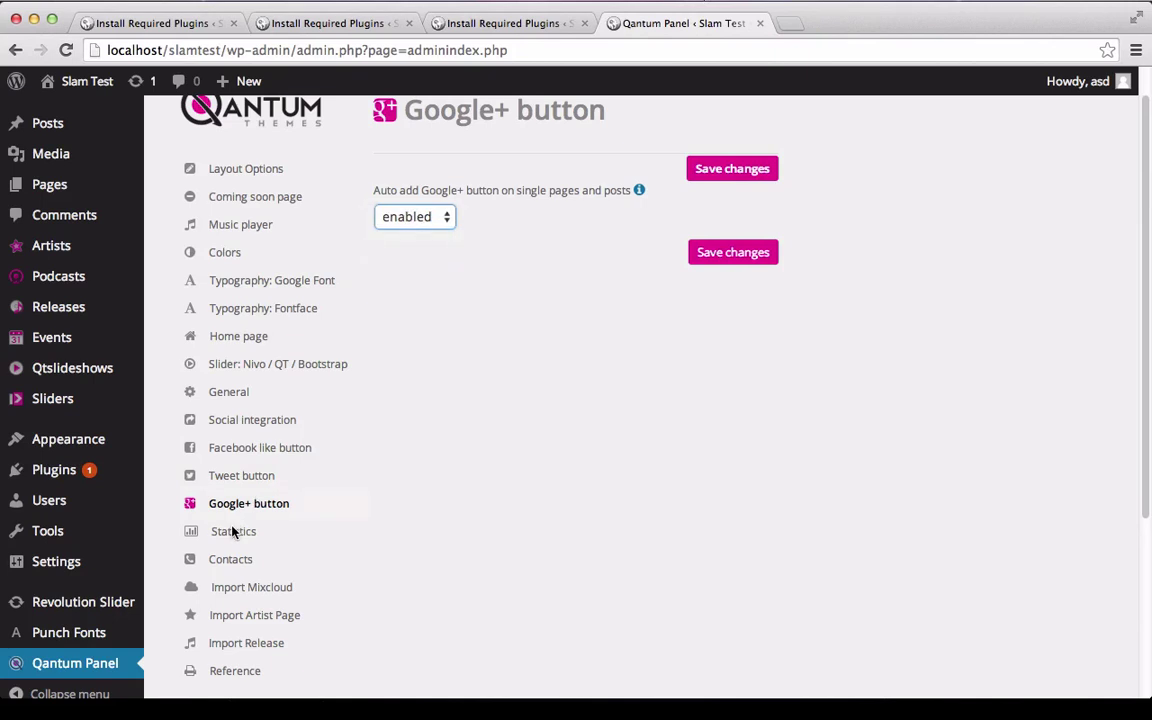
{"action": "left_click", "coordinate": [233, 532]}
Type placeholder Google Analytics code, then clear it so the field stays empty.
{"action": "left_click", "coordinate": [573, 224]}
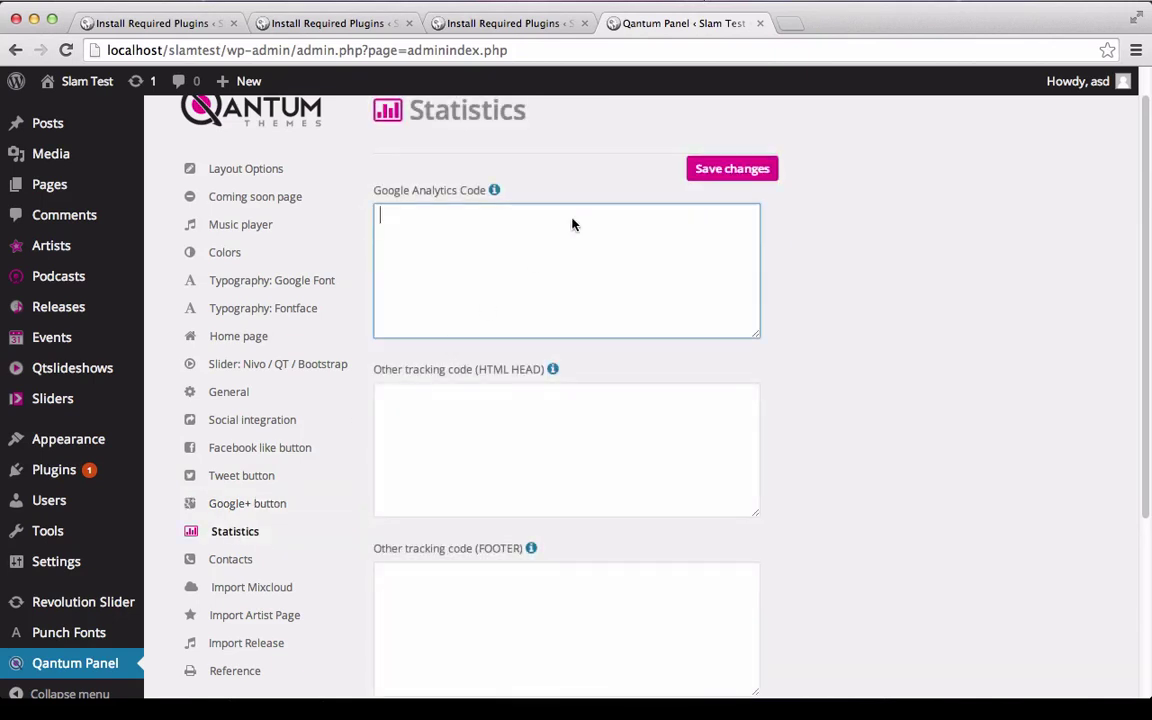
{"action": "type", "text": "<script for google go"}
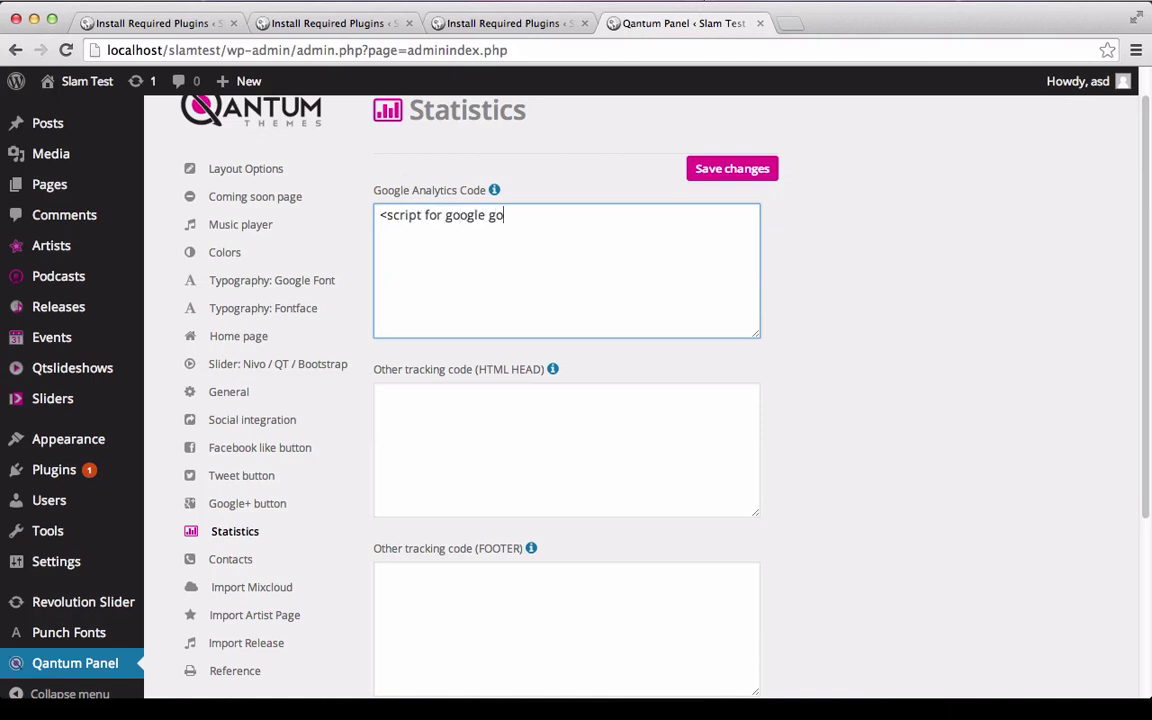
{"action": "type", "text": "es here>"}
{"action": "key", "text": "super+a"}
{"action": "key", "text": "BackSpace"}
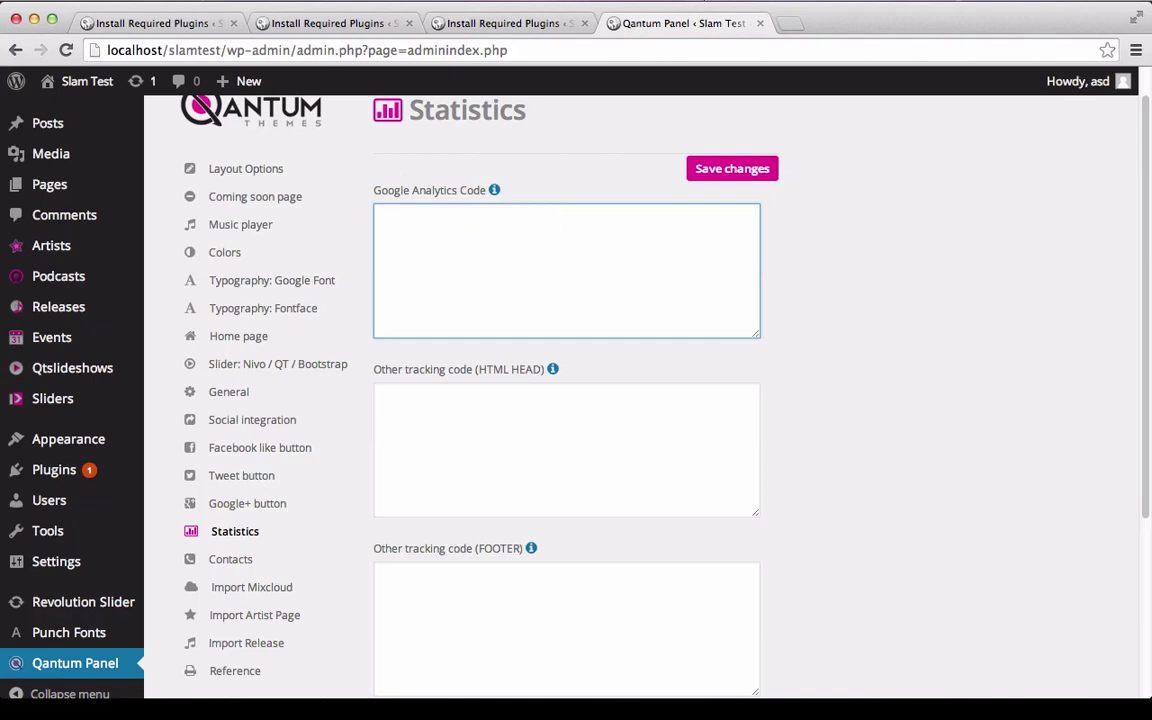
In Contacts, enter QantumThemes as the name or business denomination.
{"action": "left_click", "coordinate": [264, 560]}
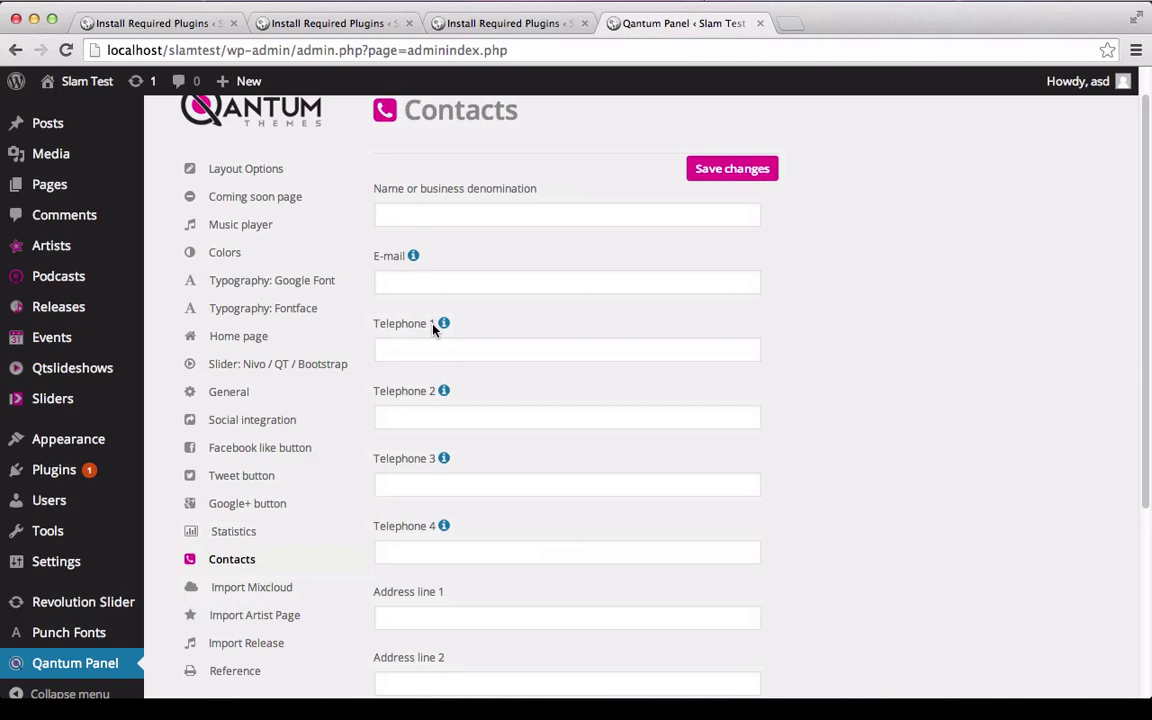
{"action": "left_click", "coordinate": [434, 216]}
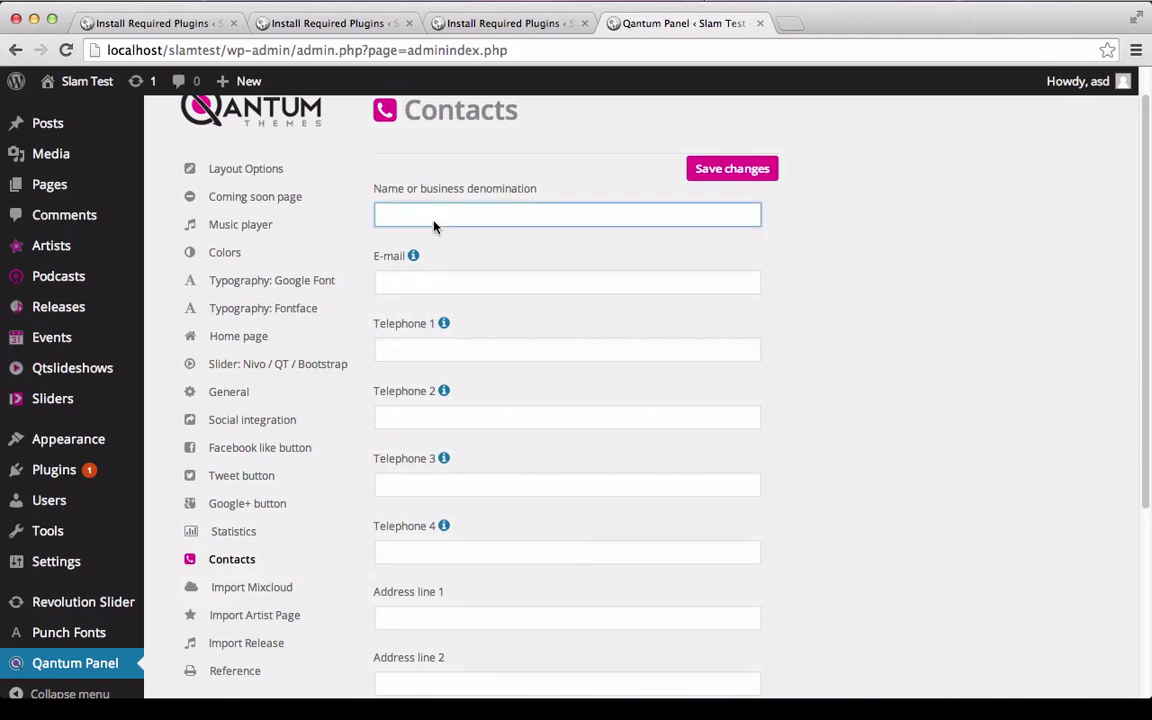
{"action": "type", "text": "QantumThem"}
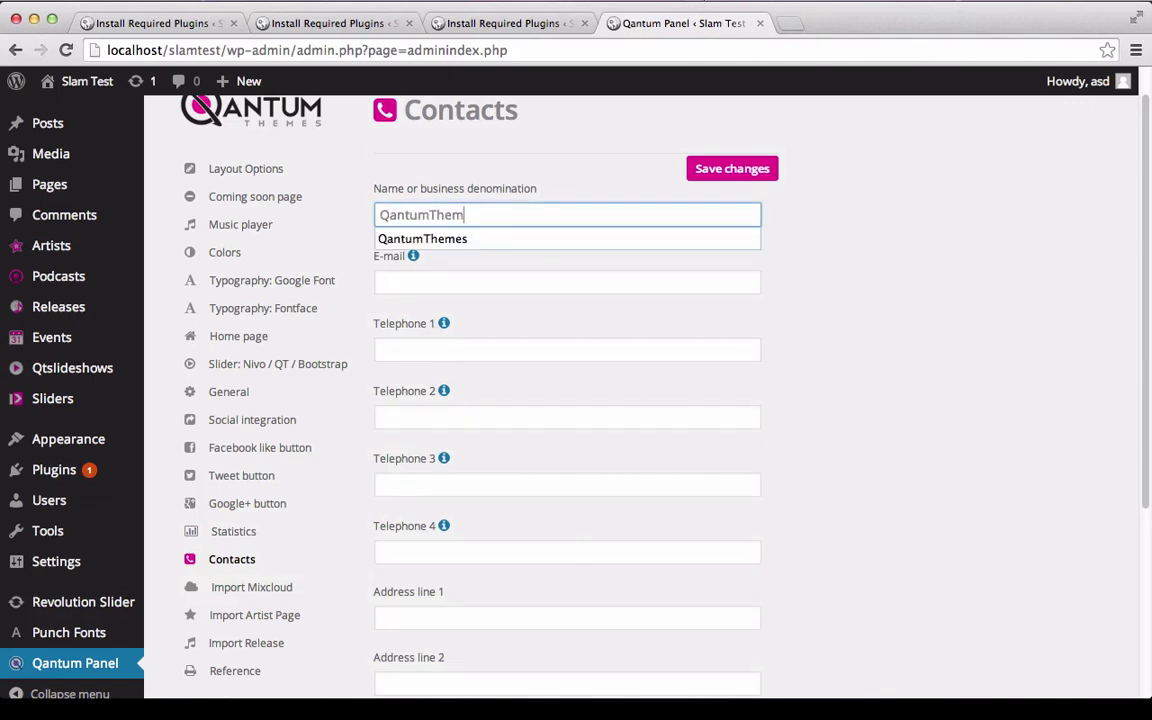
{"action": "left_click", "coordinate": [416, 233]}
{"action": "key", "text": "Tab"}
{"action": "scroll", "coordinate": [270, 550], "scroll_direction": "down", "scroll_amount": 5}
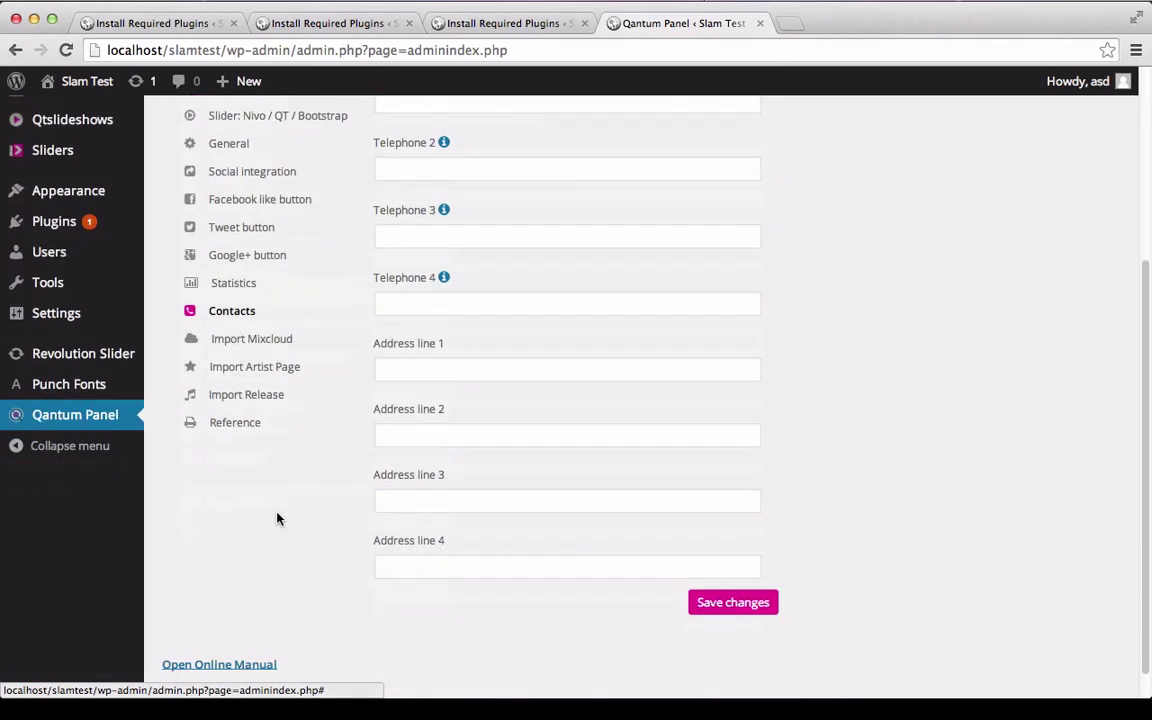
Look through the Mixcloud and Import Artist Page sections, open Import Release, and save the panel.
{"action": "left_click", "coordinate": [268, 340]}
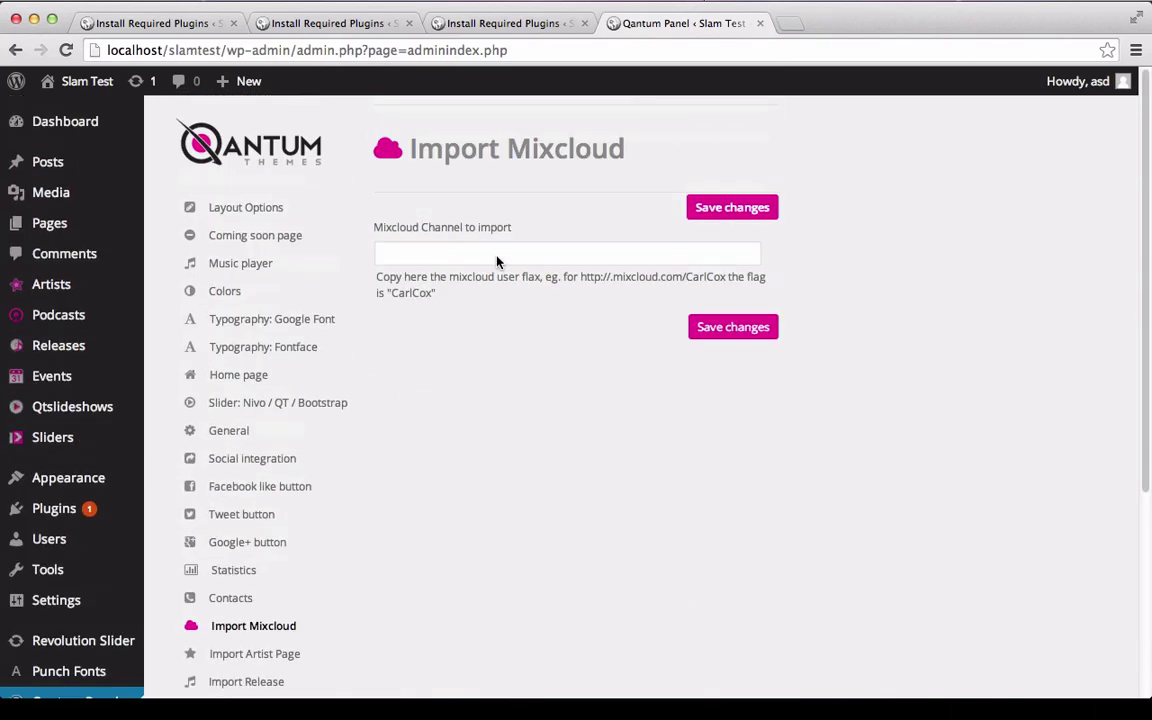
{"action": "double_click", "coordinate": [422, 296]}
{"action": "scroll", "coordinate": [560, 400], "scroll_direction": "down", "scroll_amount": 2}
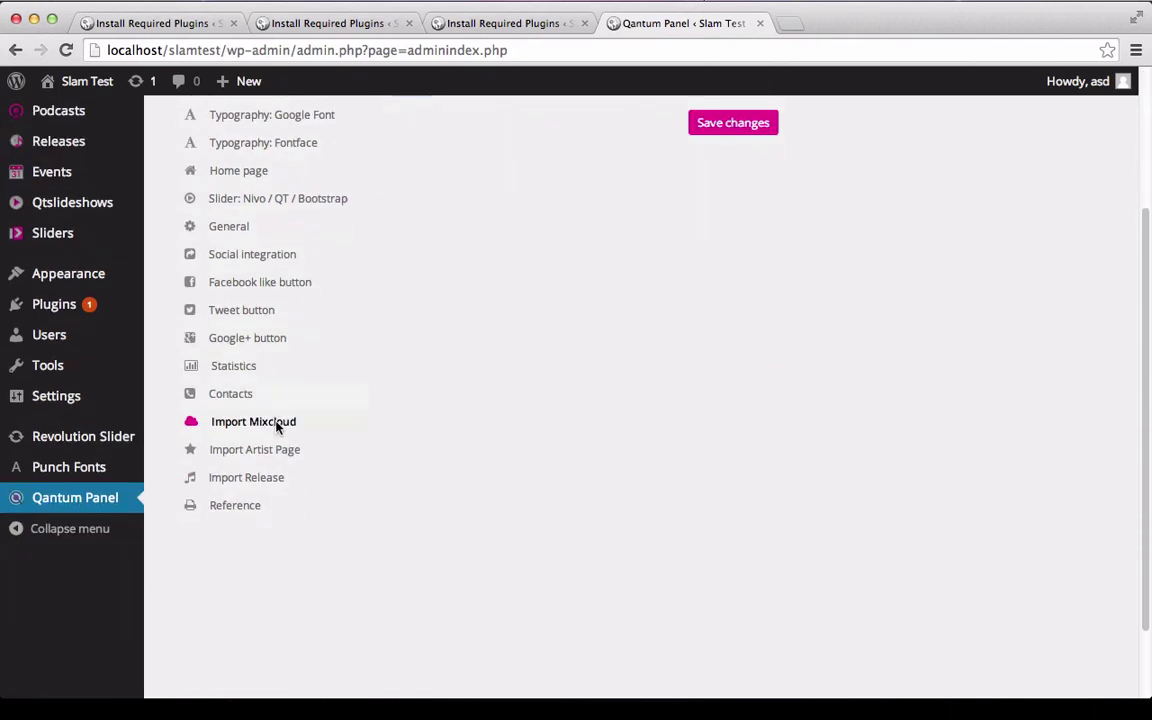
{"action": "left_click", "coordinate": [255, 449]}
{"action": "left_click", "coordinate": [265, 478]}
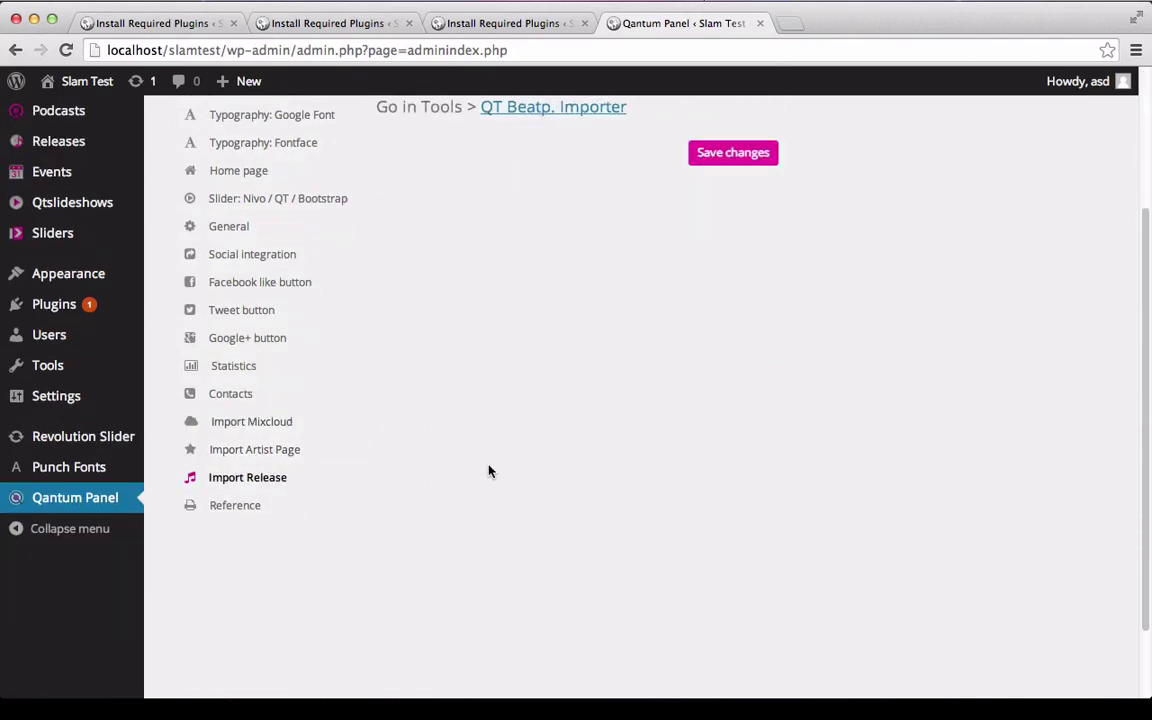
{"action": "scroll", "coordinate": [489, 471], "scroll_direction": "up", "scroll_amount": 4}
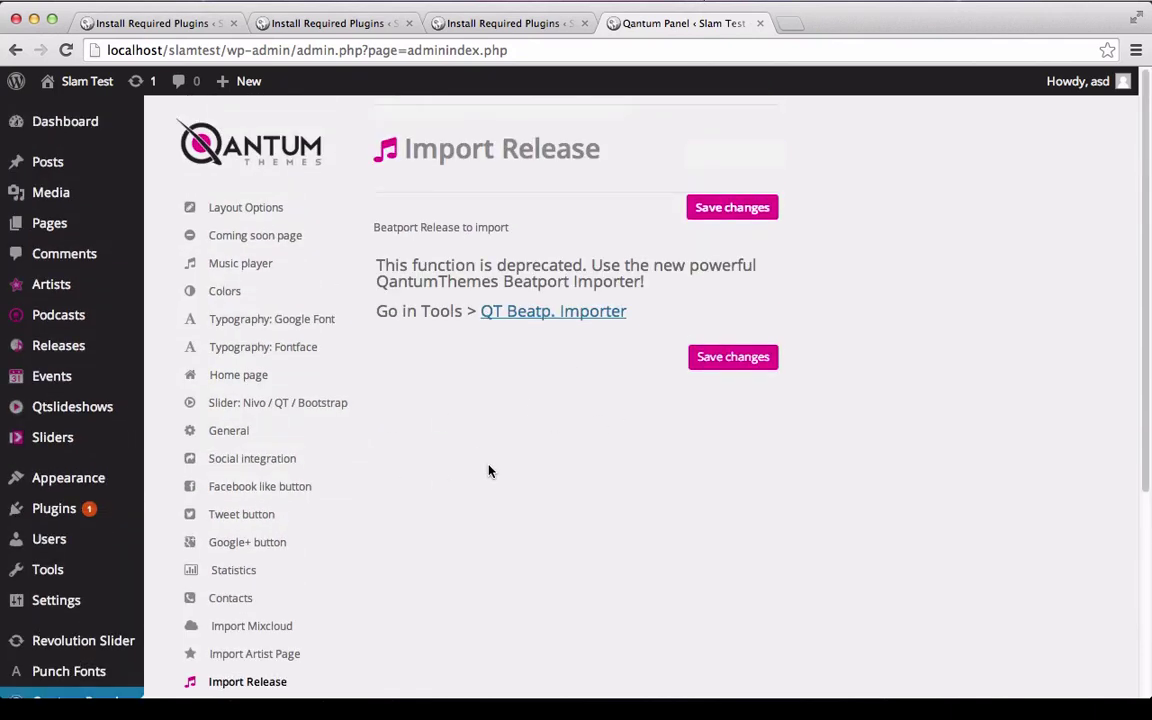
{"action": "left_click", "coordinate": [714, 207]}
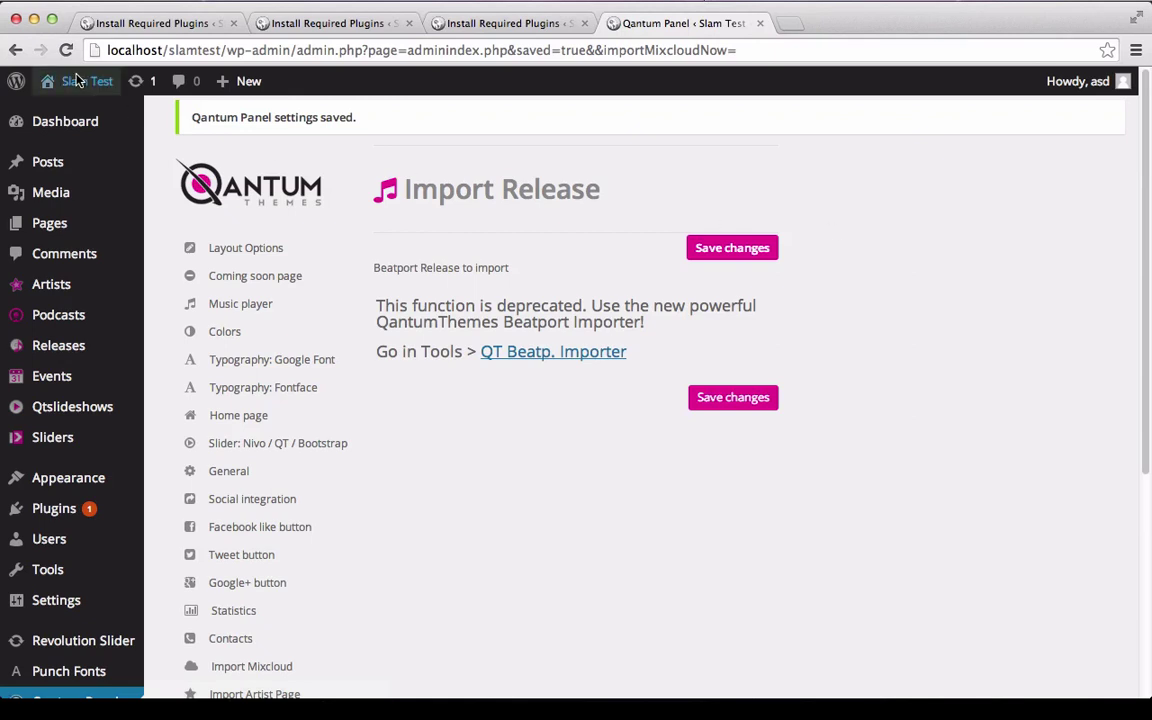
{"action": "mouse_move", "coordinate": [78, 83]}
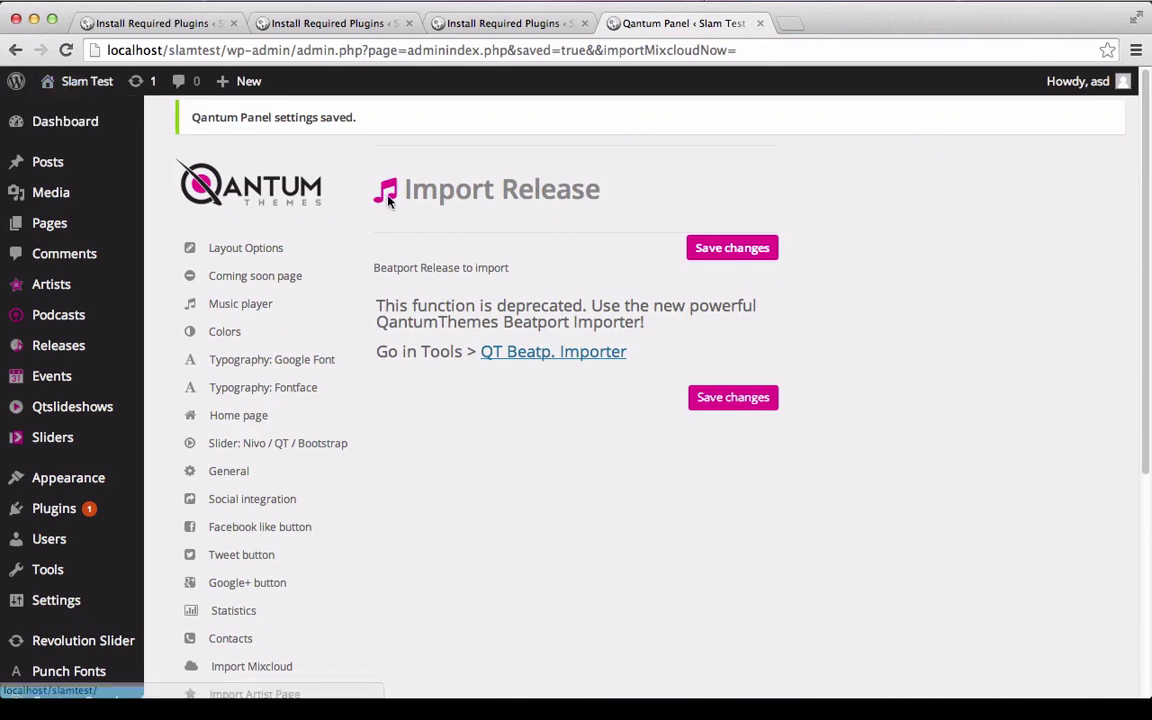
{"action": "scroll", "coordinate": [348, 175], "scroll_direction": "down", "scroll_amount": 2}
Add a new page titled 'Modular Homepage. This title is not visible but will appear on Google'.
{"action": "mouse_move", "coordinate": [32, 147]}
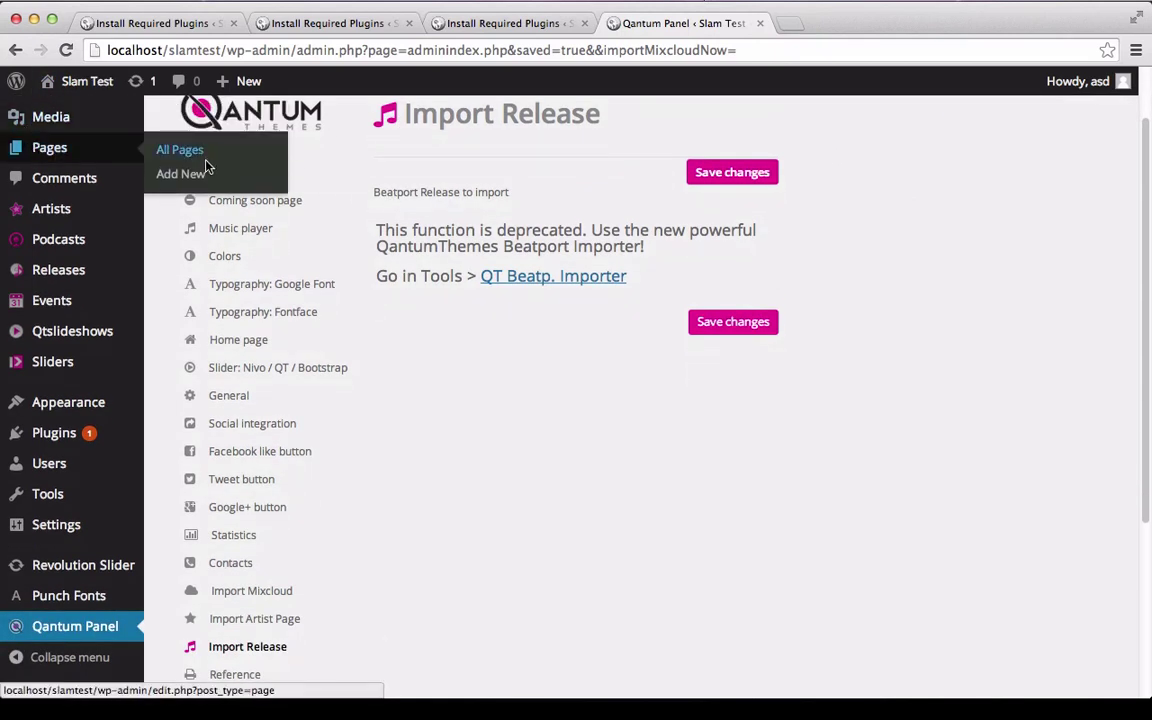
{"action": "left_click", "coordinate": [172, 174]}
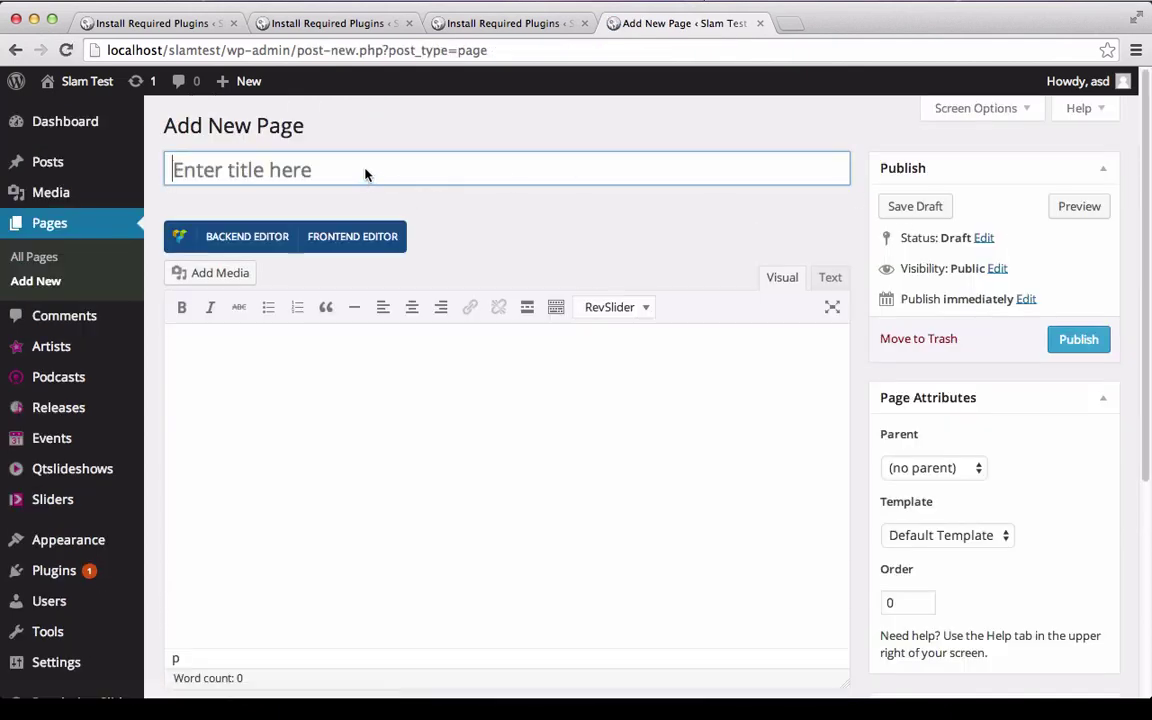
{"action": "type", "text": "Modular "}
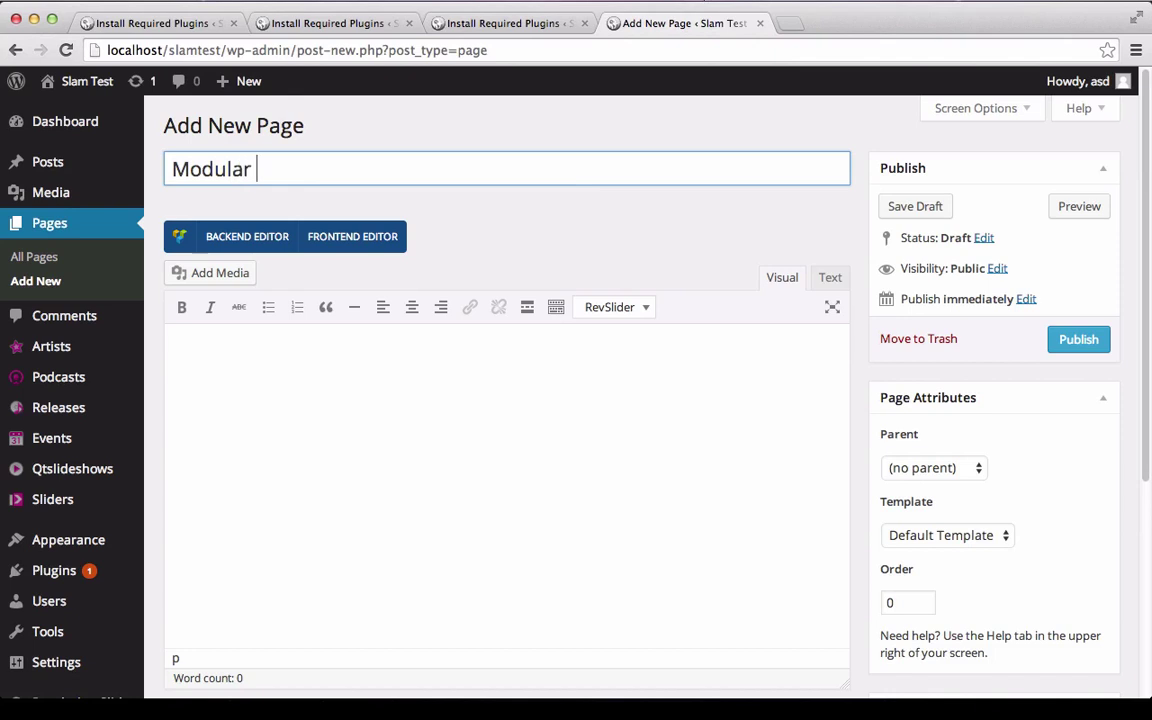
{"action": "type", "text": "Homepage. "}
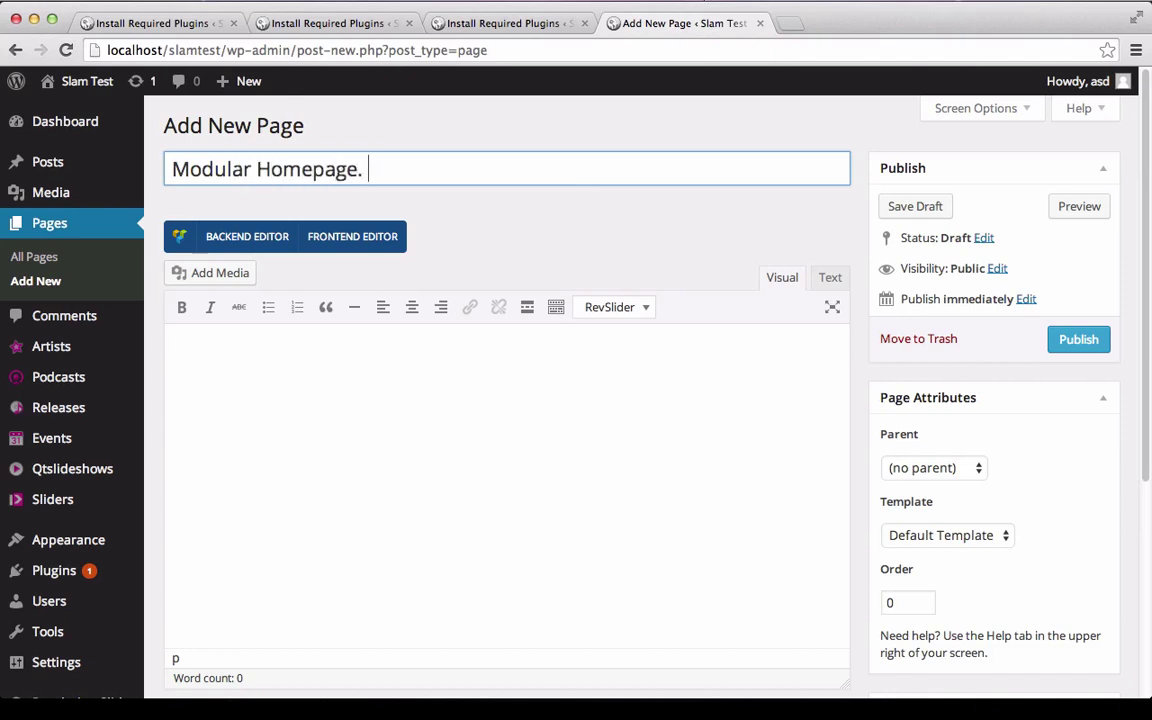
{"action": "type", "text": "This title "}
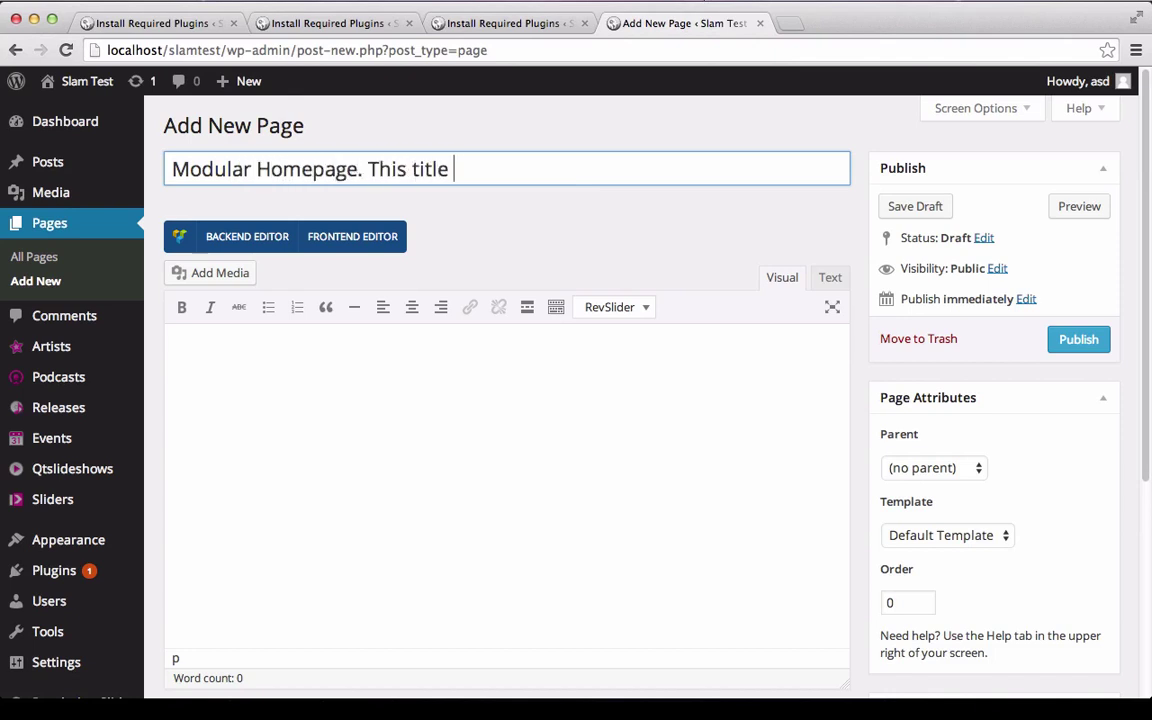
{"action": "type", "text": "is not visibl"}
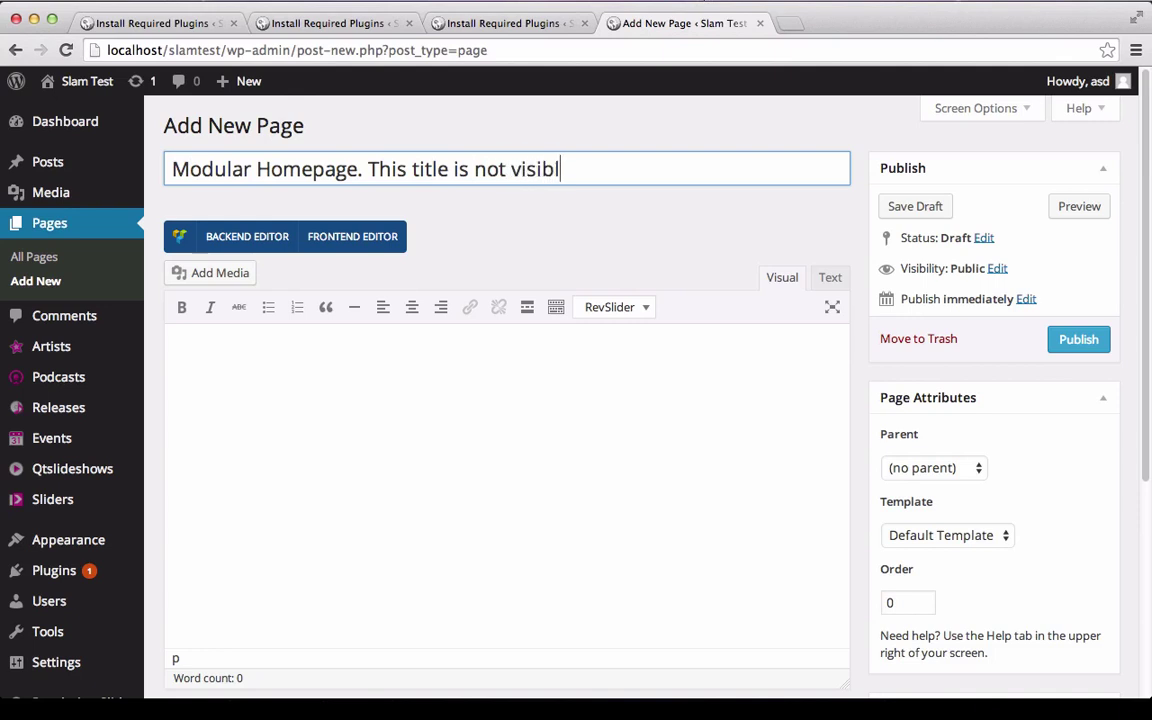
{"action": "type", "text": "e but will app"}
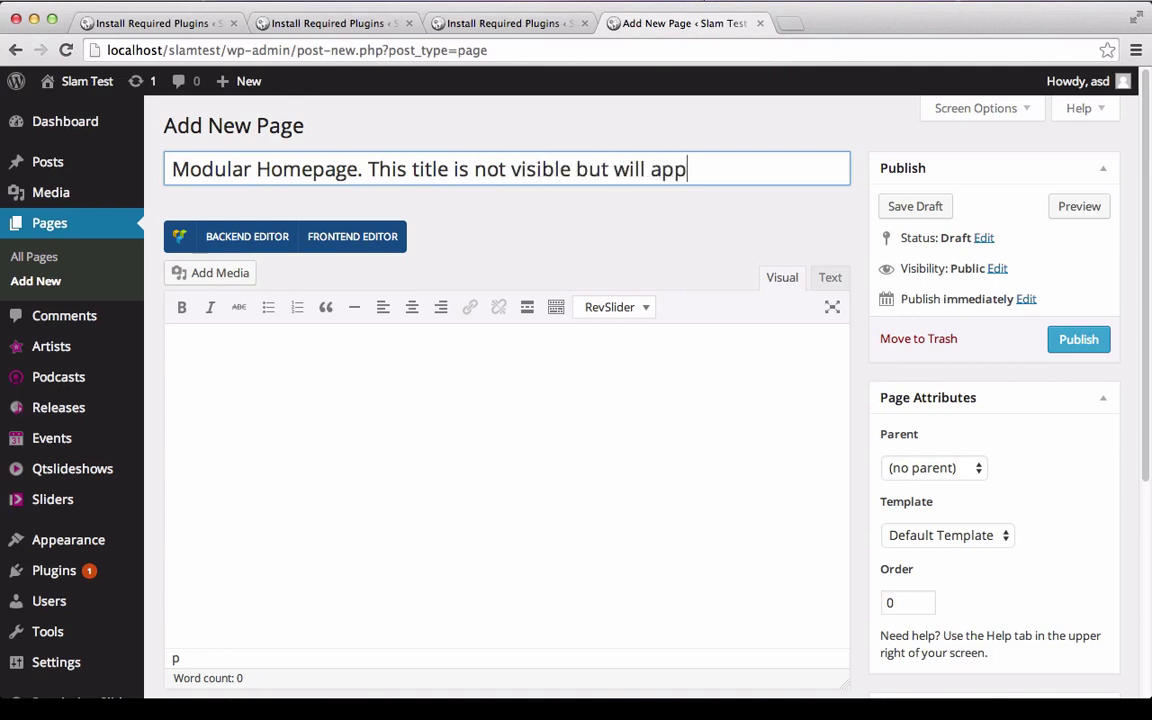
{"action": "type", "text": "ear on Google."}
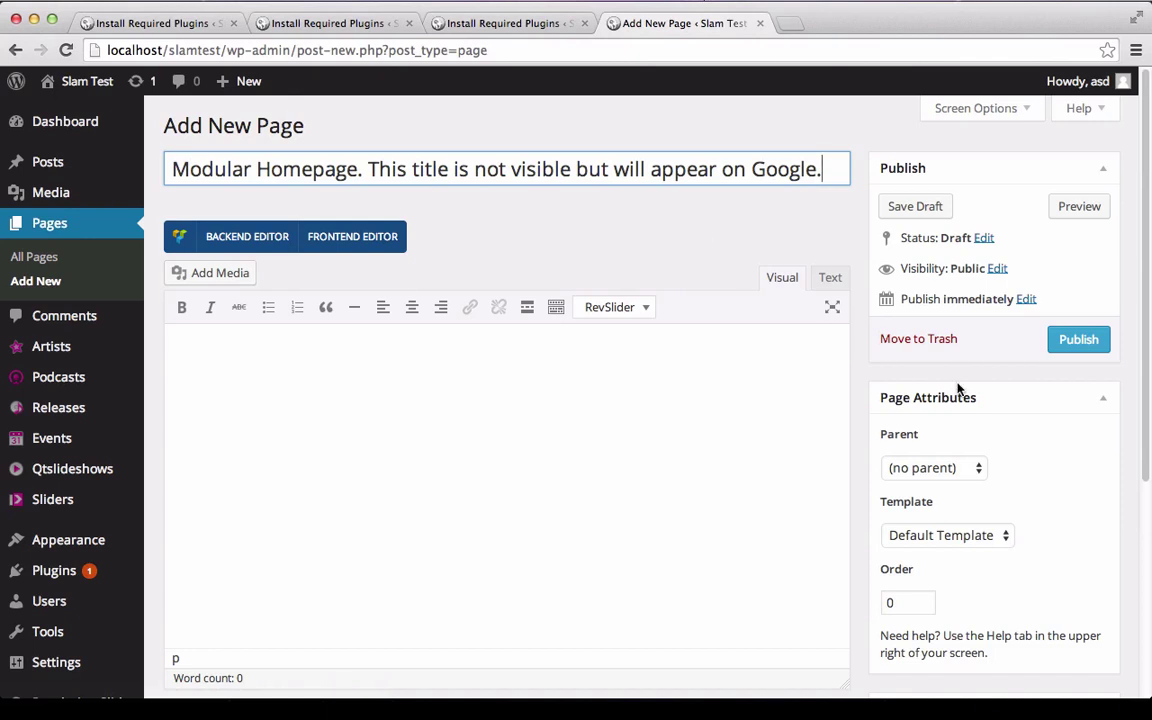
{"action": "scroll", "coordinate": [957, 388], "scroll_direction": "down", "scroll_amount": 3}
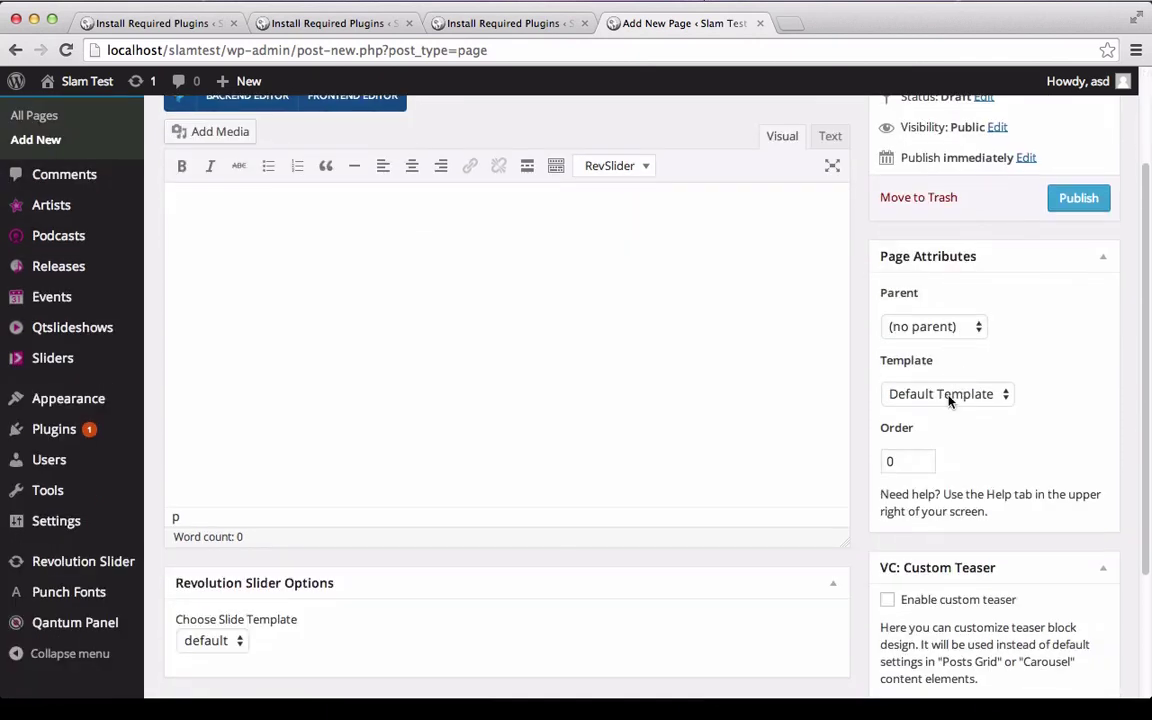
Set the page's Template to Home in Page Attributes and publish it.
{"action": "scroll", "coordinate": [950, 400], "scroll_direction": "down", "scroll_amount": 1}
{"action": "left_click", "coordinate": [948, 394]}
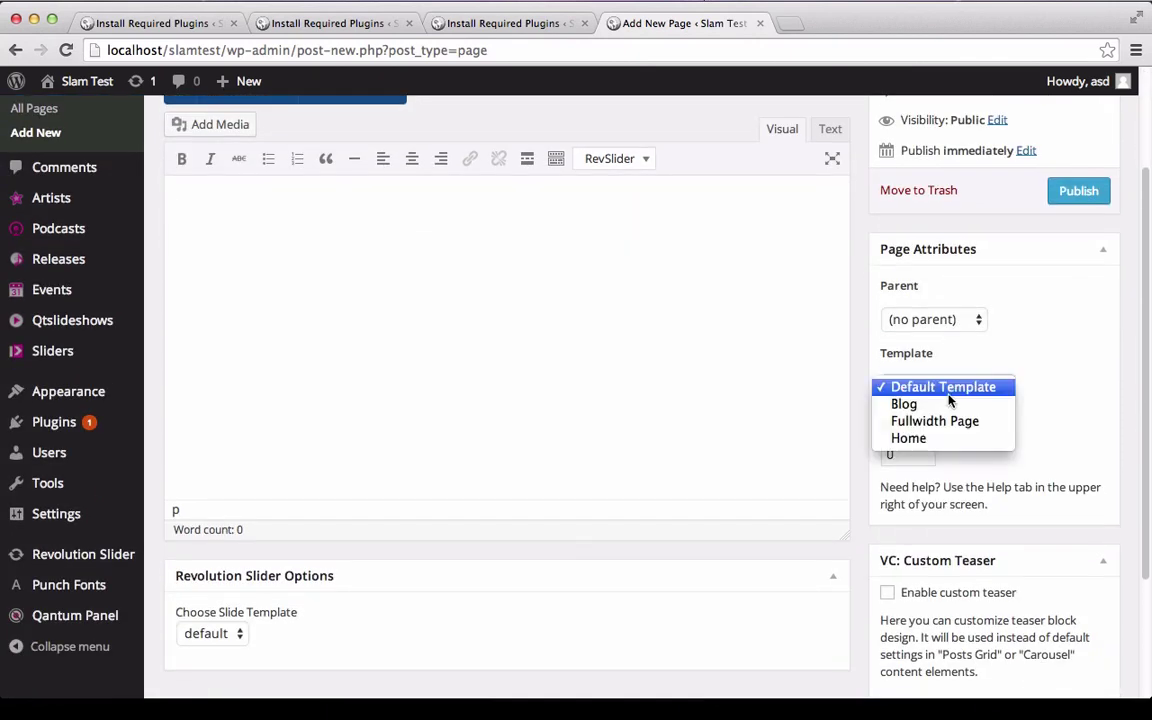
{"action": "left_click", "coordinate": [948, 438]}
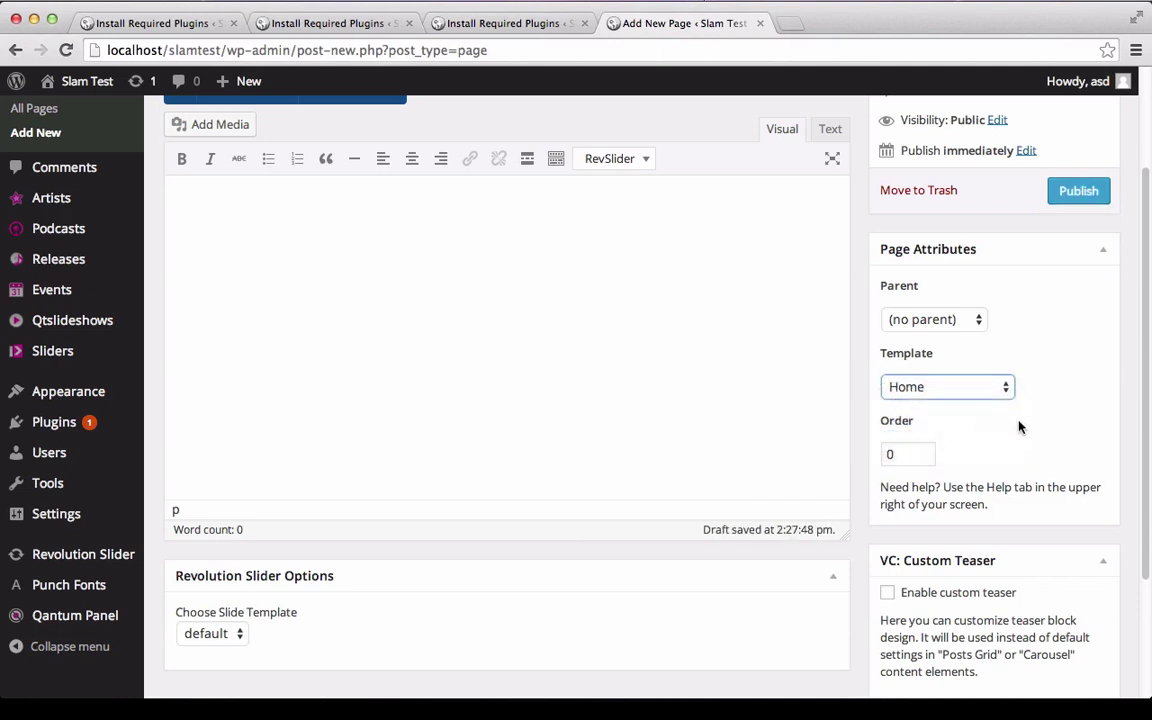
{"action": "left_click", "coordinate": [1070, 199]}
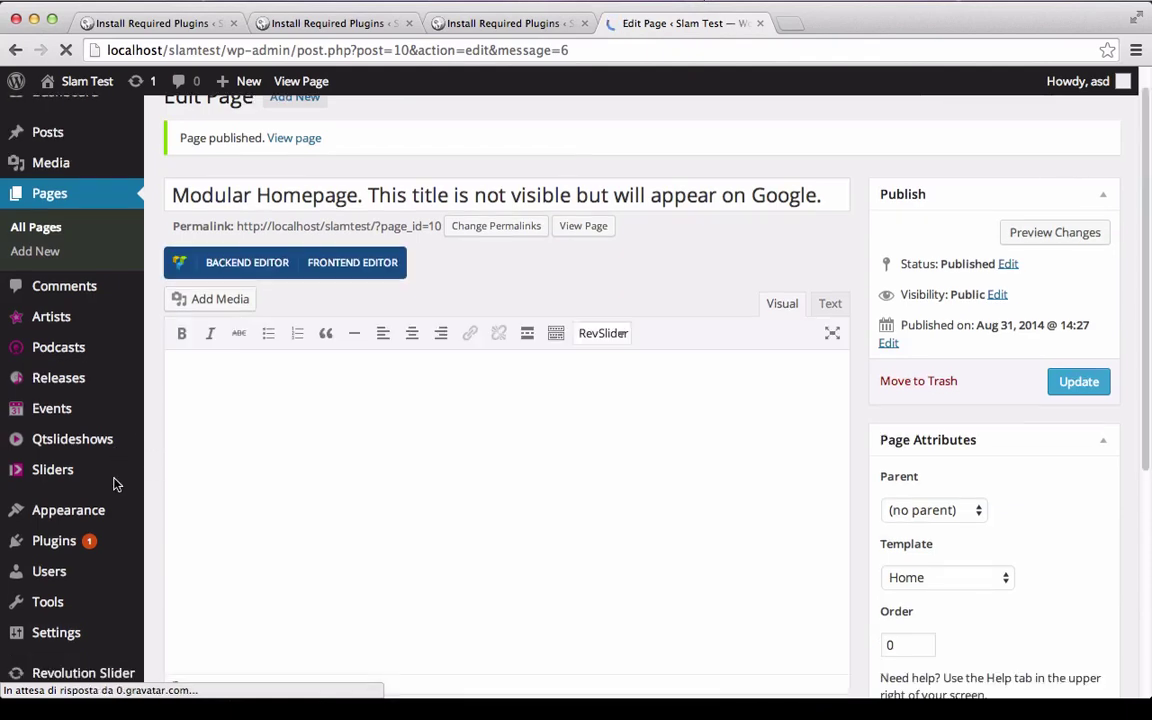
{"action": "mouse_move", "coordinate": [108, 500]}
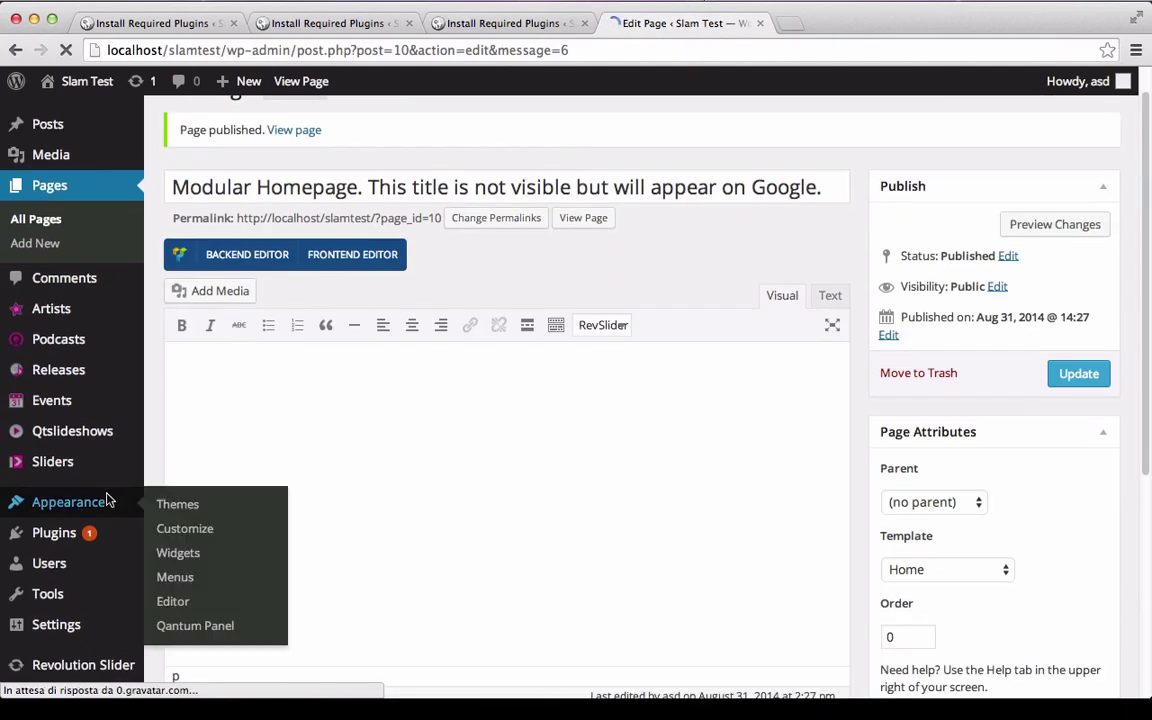
{"action": "mouse_move", "coordinate": [139, 545]}
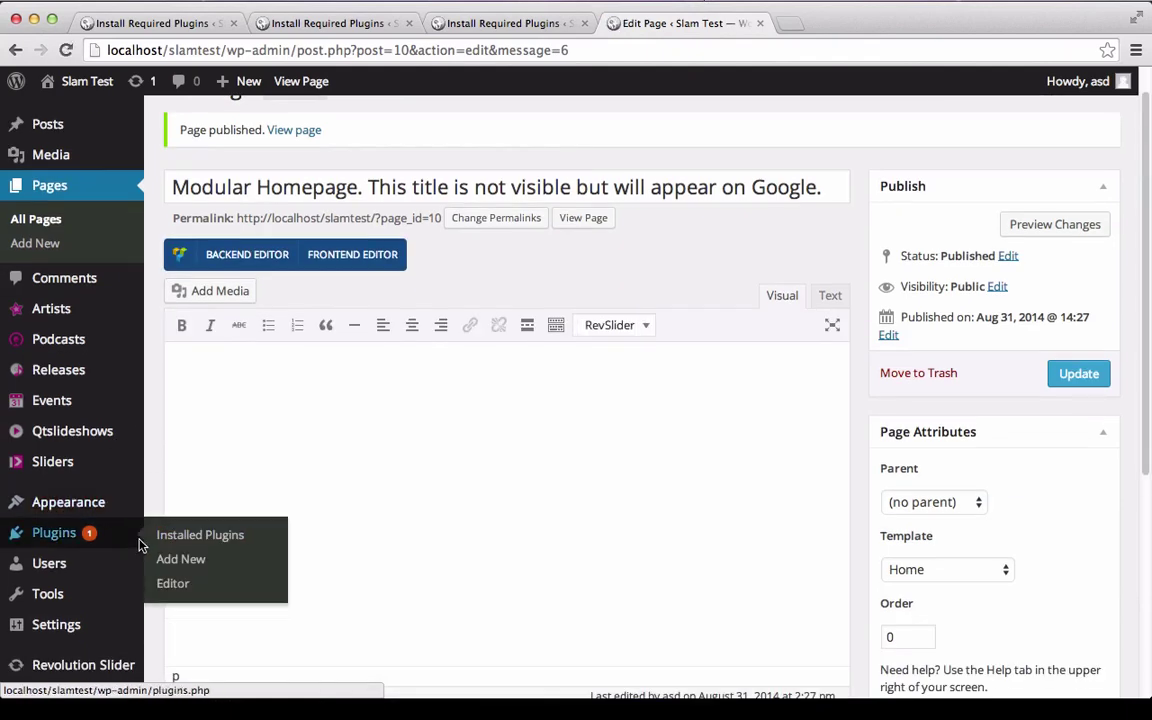
{"action": "scroll", "coordinate": [139, 545], "scroll_direction": "down", "scroll_amount": 4}
In Reading Settings, choose a static front page, pick Modular Homepage, and save.
{"action": "mouse_move", "coordinate": [108, 424]}
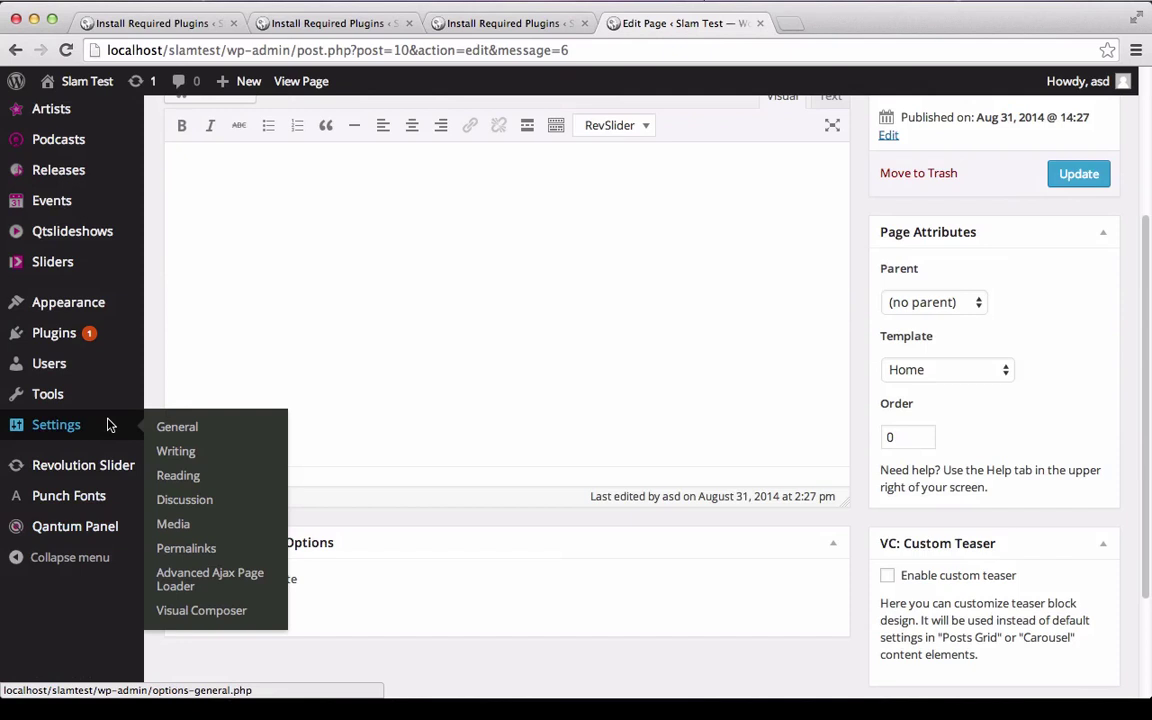
{"action": "left_click", "coordinate": [173, 478]}
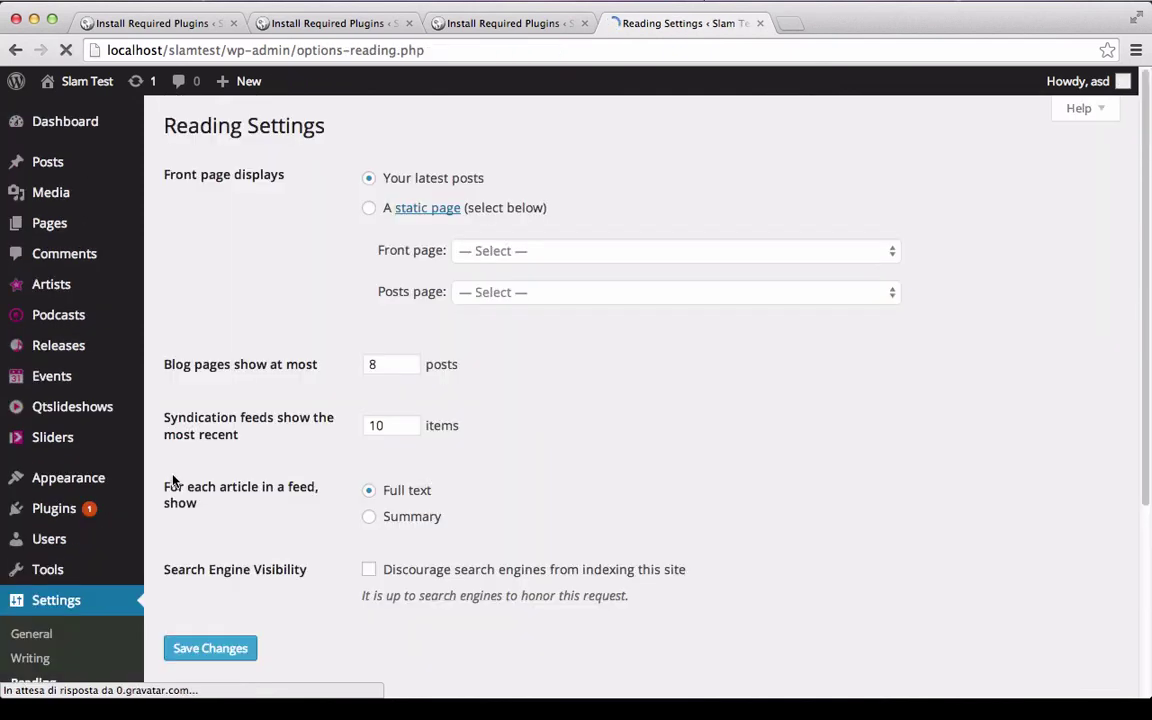
{"action": "left_click", "coordinate": [369, 209]}
{"action": "left_click", "coordinate": [514, 256]}
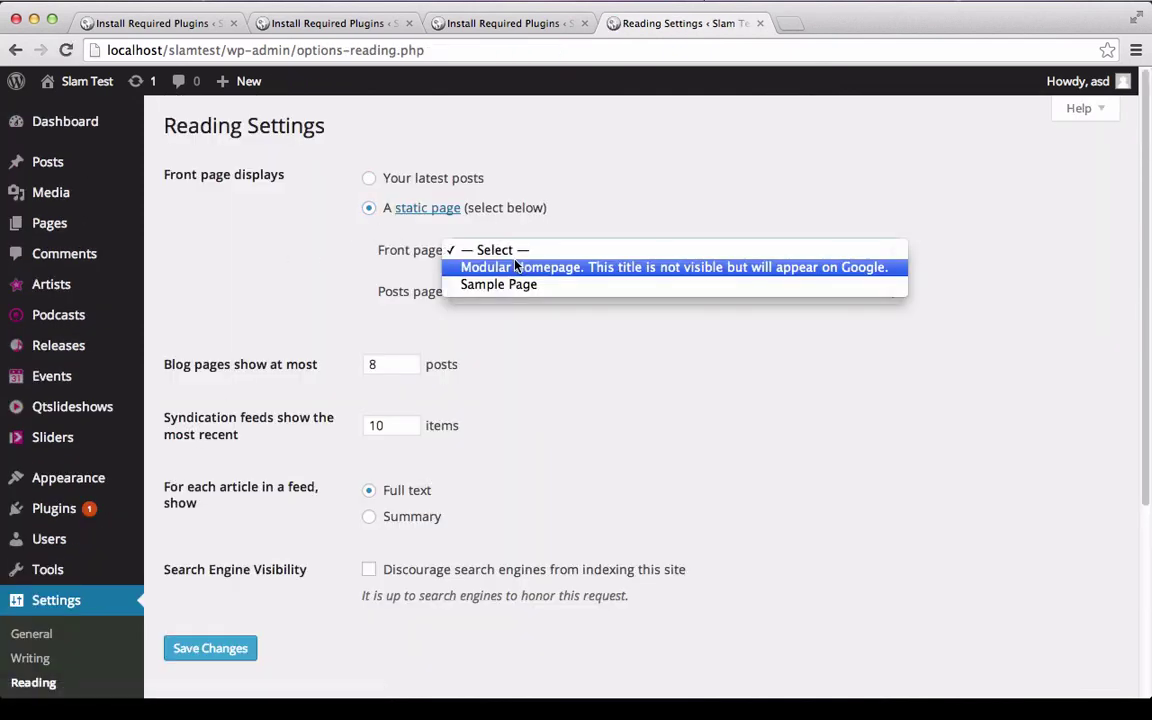
{"action": "left_click", "coordinate": [516, 268]}
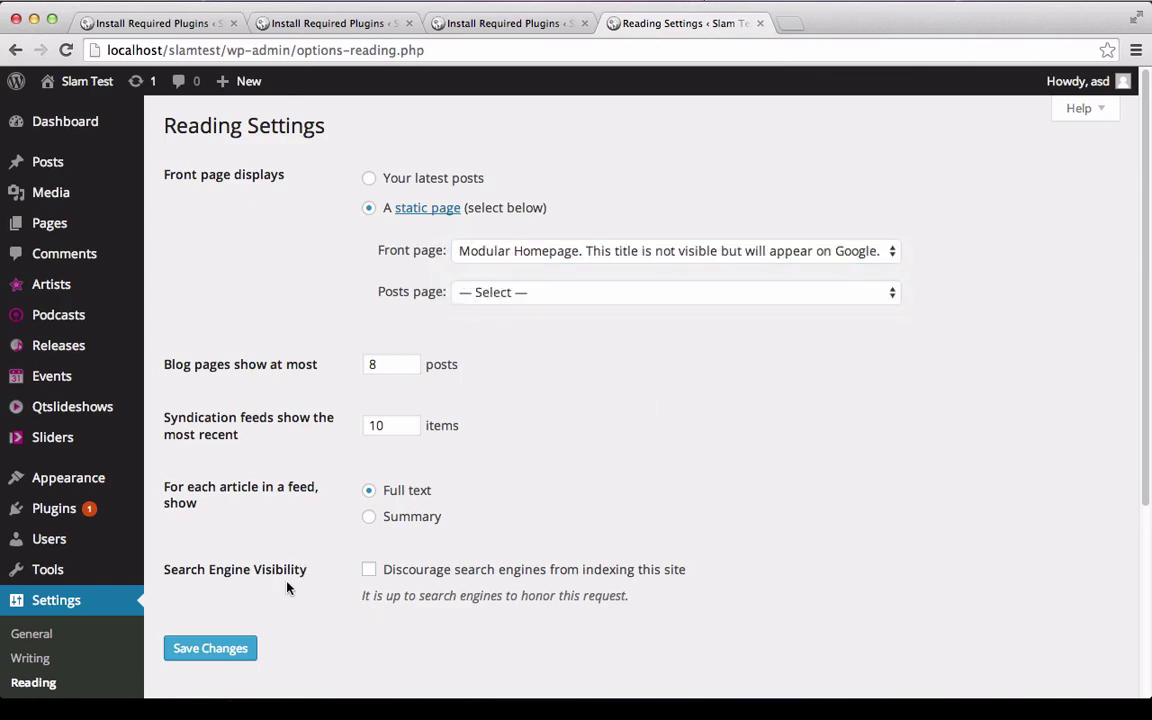
{"action": "left_click", "coordinate": [230, 648]}
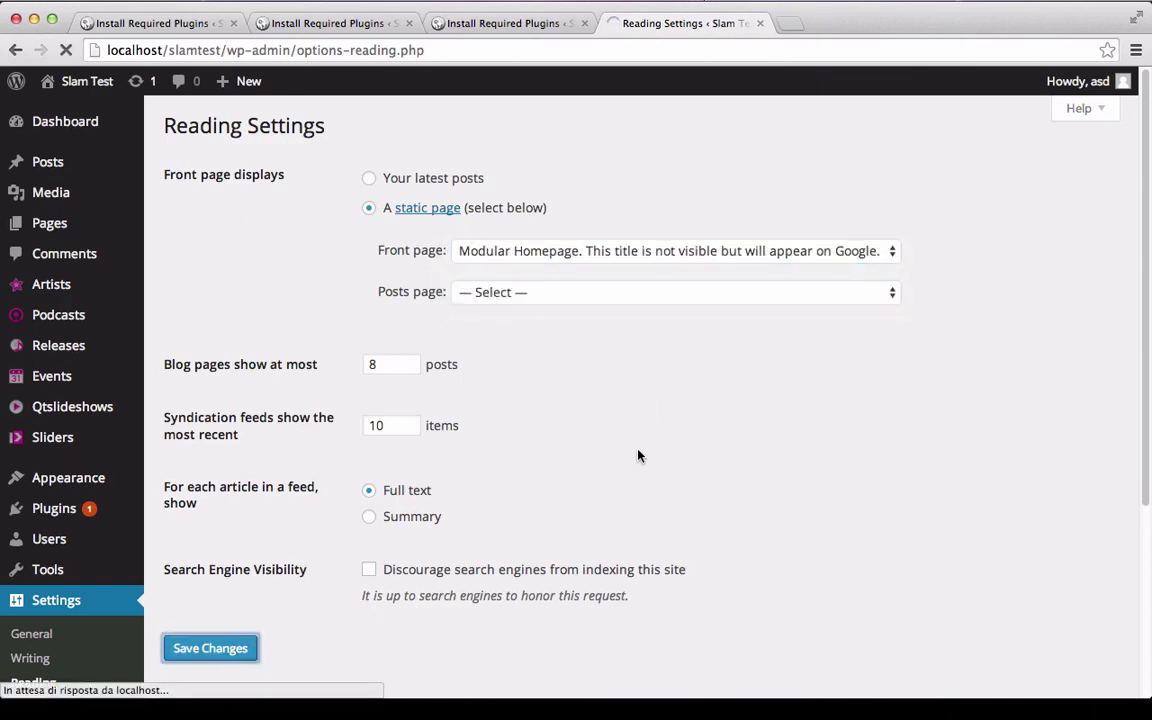
Visit the Slam Test site and scroll through its front page.
{"action": "left_click", "coordinate": [70, 112]}
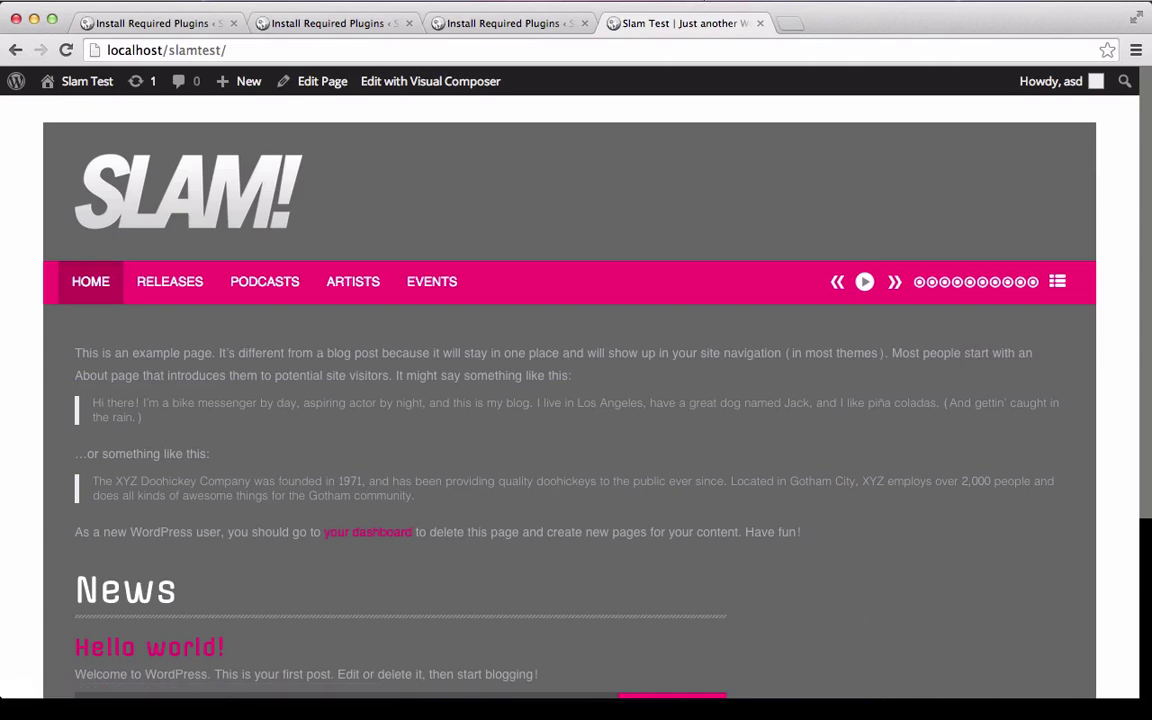
{"action": "scroll", "coordinate": [651, 240], "scroll_direction": "down", "scroll_amount": 5}
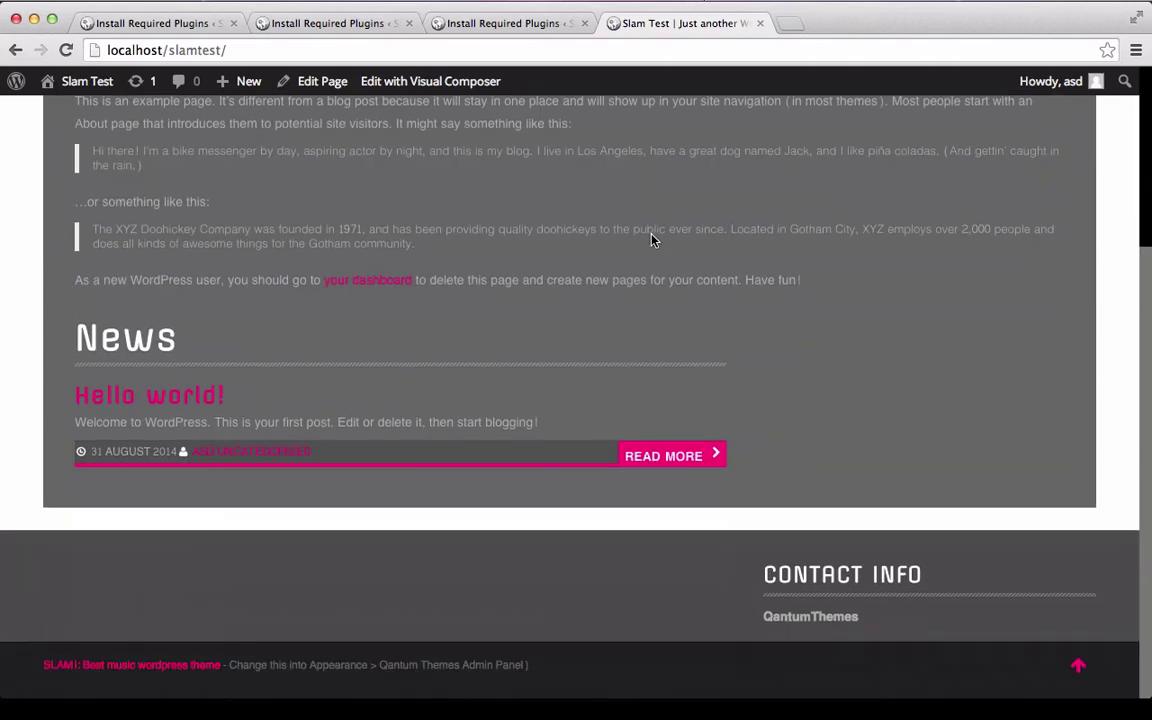
{"action": "scroll", "coordinate": [651, 240], "scroll_direction": "up", "scroll_amount": 5}
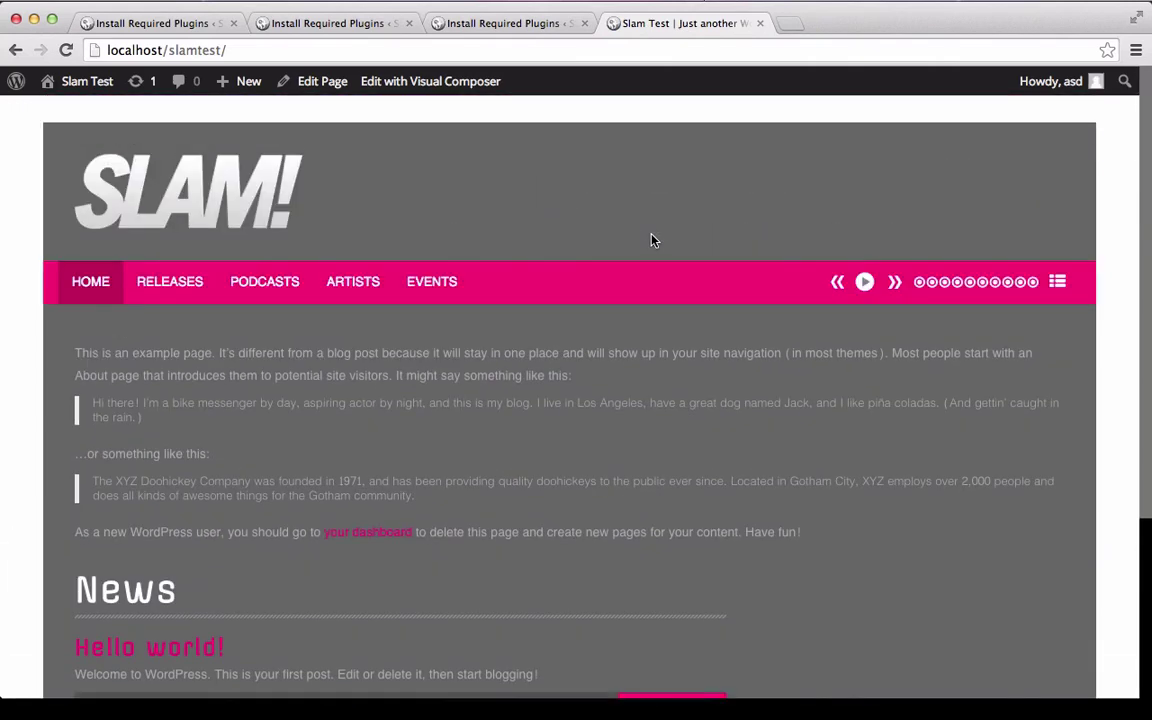